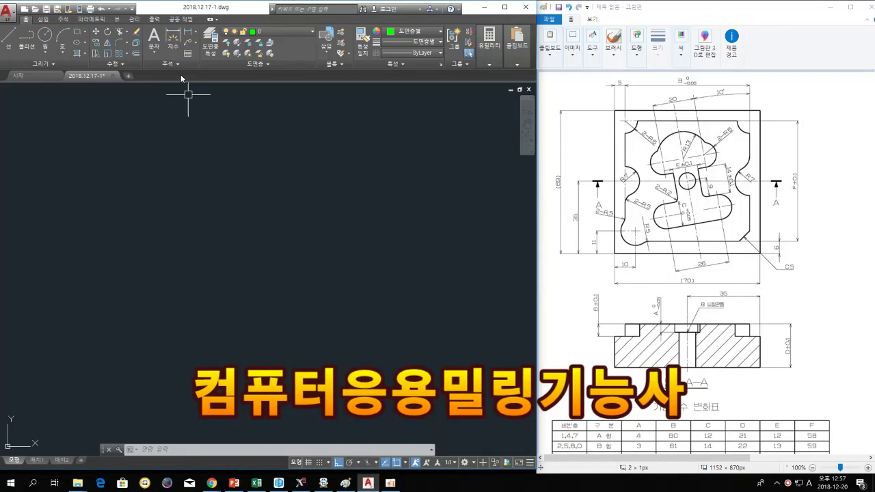
Start the RECTANG command with the REC alias to draw the plate outline
type("re")
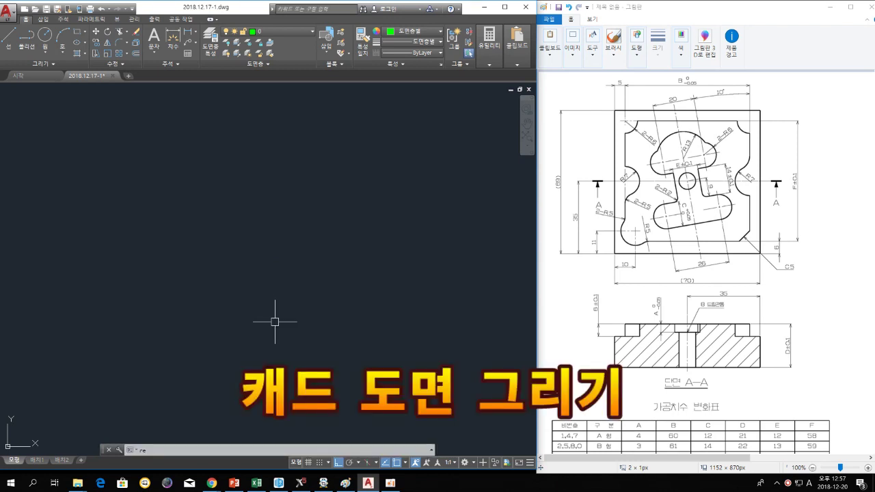
type("c")
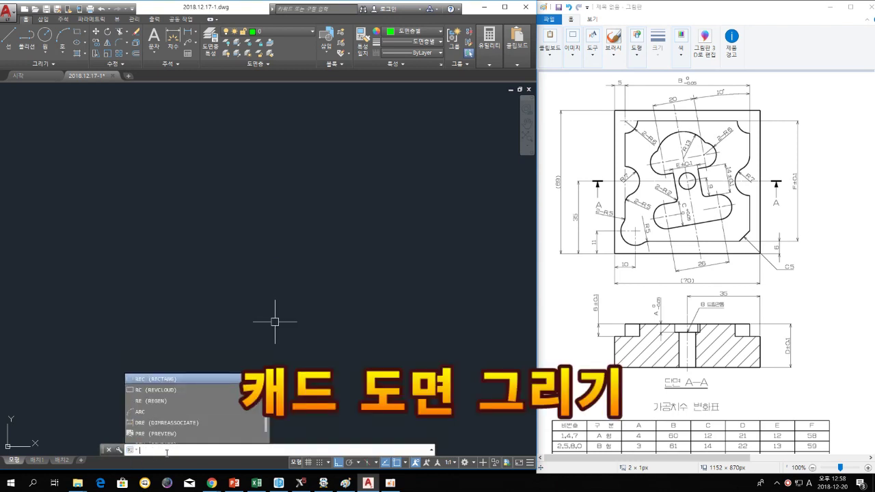
key("Return")
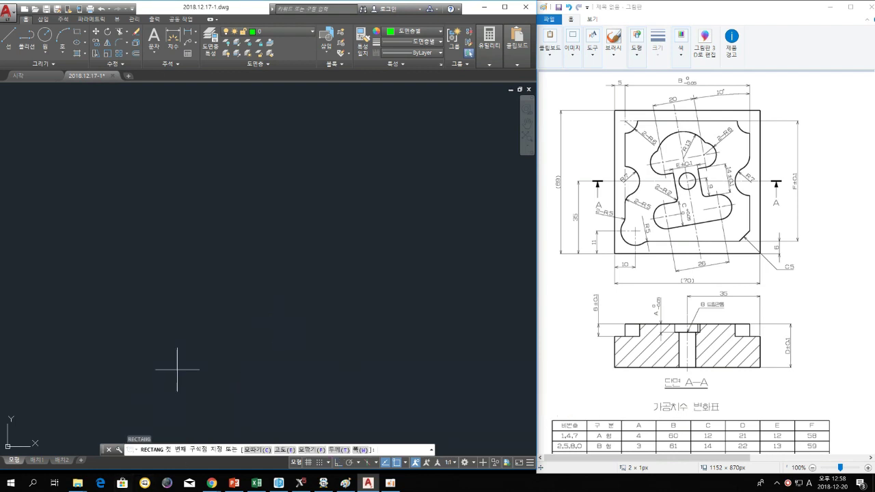
Draw a 70×70 square from a picked corner and centre it in the view
left_click(189, 381)
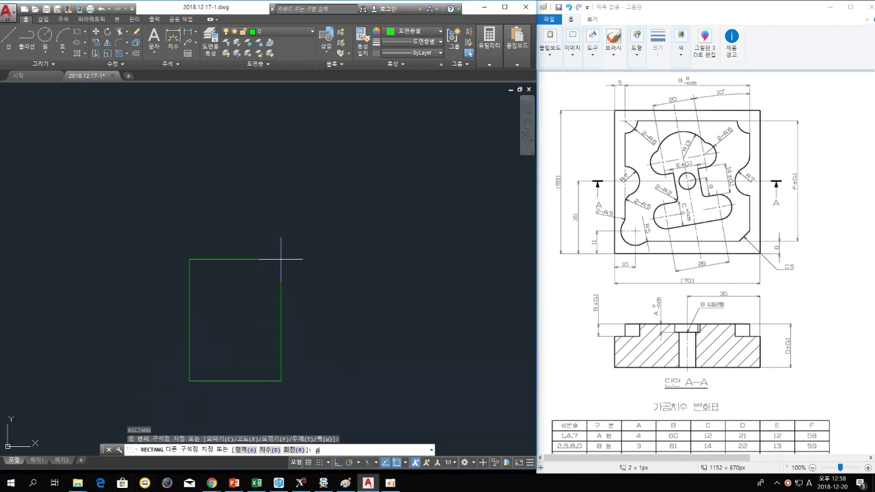
type("@70,70")
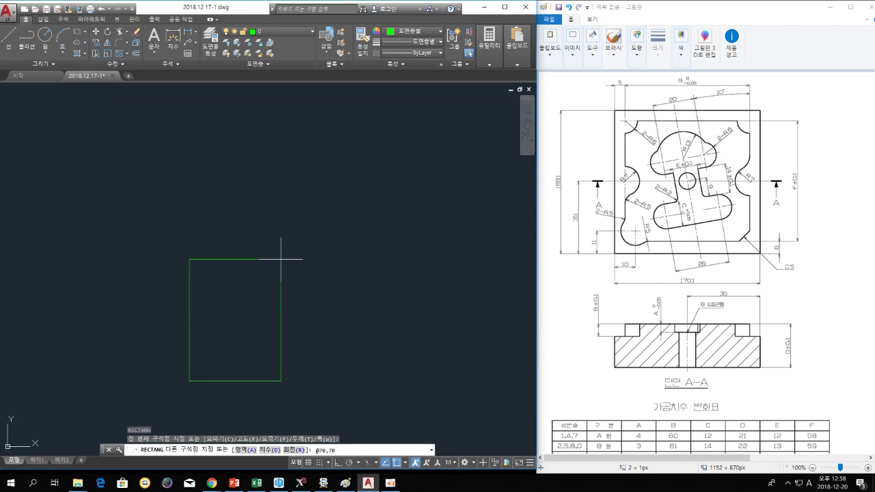
key("Return")
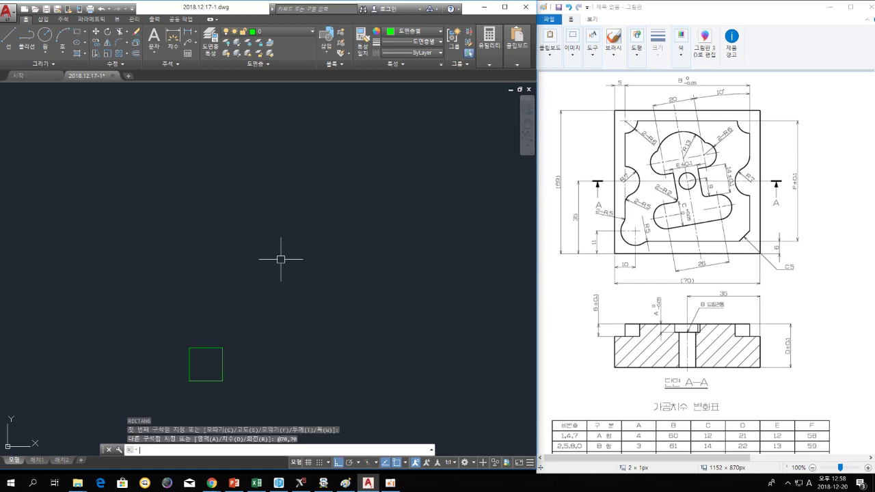
scroll(197, 366, "up", 4)
middle_click_drag(197, 367, 244, 273)
scroll(248, 274, "up", 2)
middle_click_drag(256, 236, 276, 237)
key("Escape")
key("Escape")
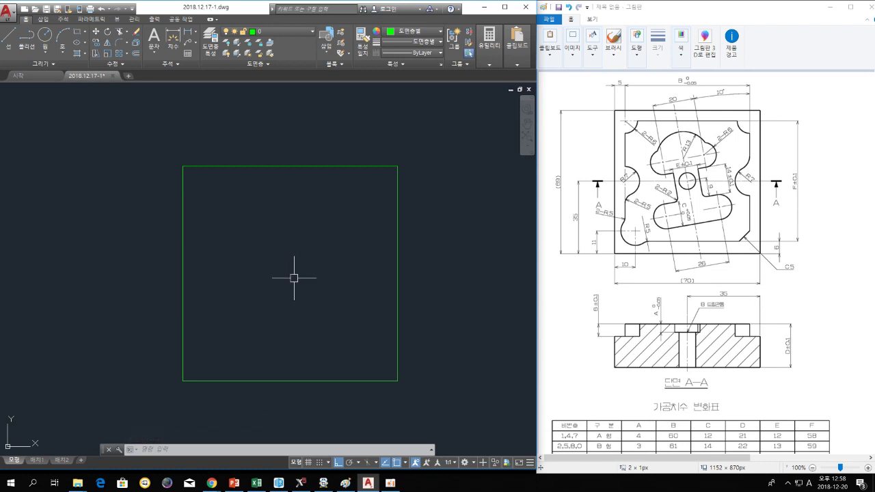
Explode the square into four separate edge lines
type("o")
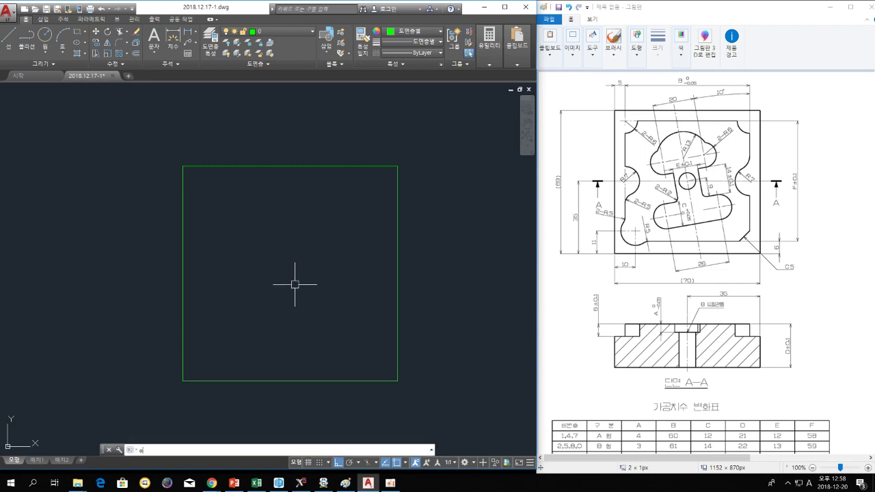
type("x")
key("Return")
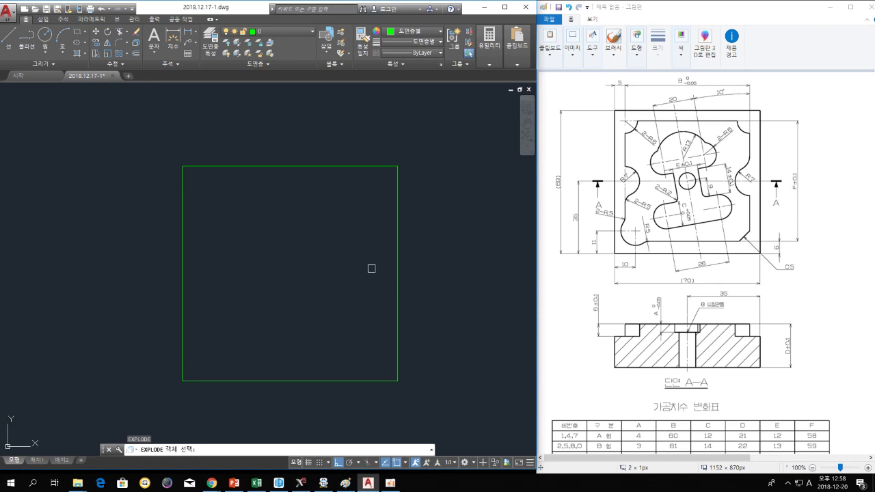
left_click(397, 239)
key("Return")
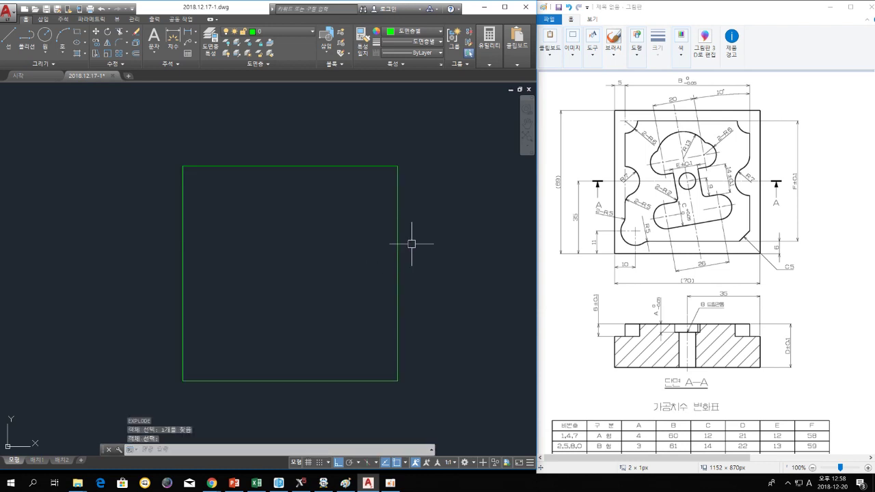
Offset the bottom edge up by 6 and the left edge inward by 5
type("o")
key("Return")
type("6")
key("Return")
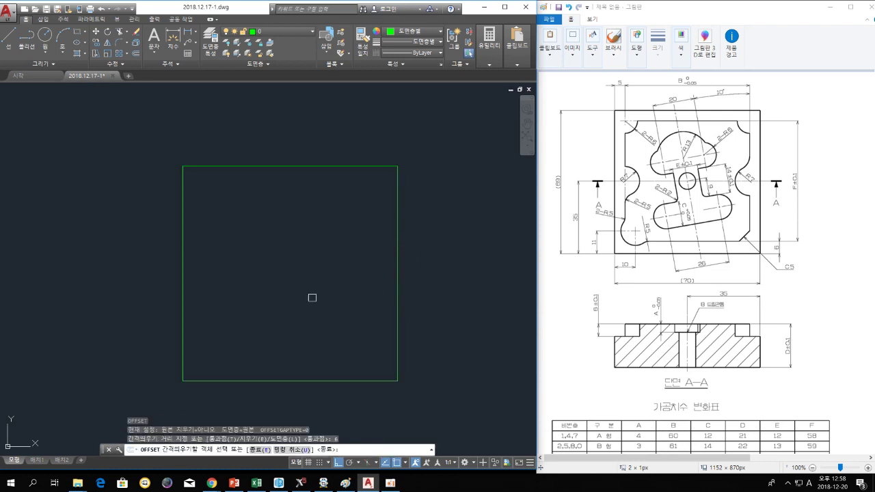
left_click(278, 381)
left_click(273, 349)
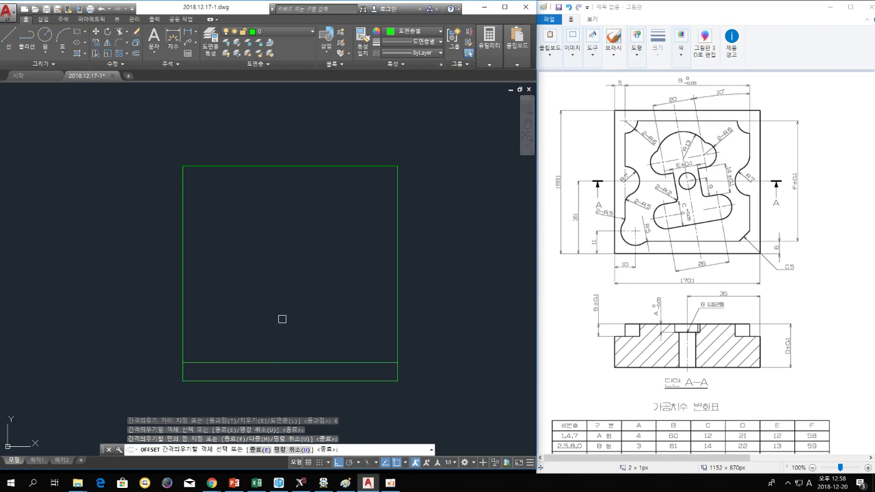
key("Return")
key("Return")
type("5")
key("Return")
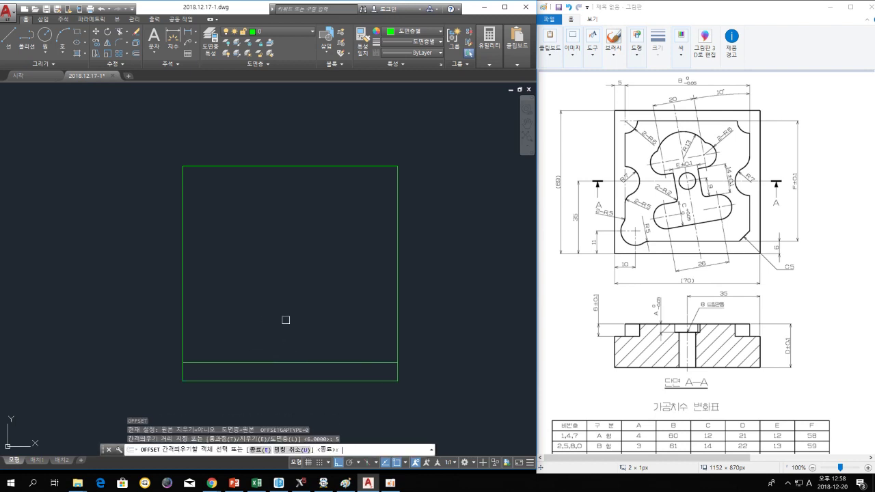
left_click(184, 259)
left_click(229, 246)
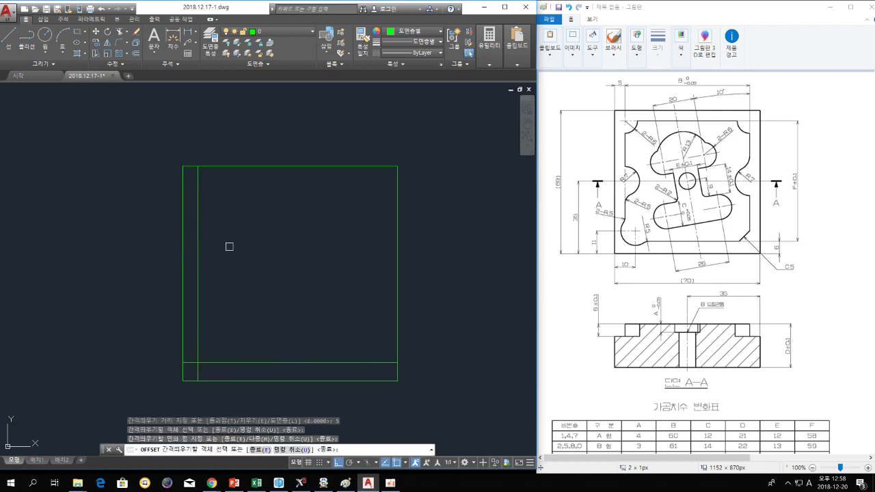
scroll(205, 356, "up", 4)
middle_click_drag(209, 354, 342, 289)
key("Escape")
key("Escape")
key("Escape")
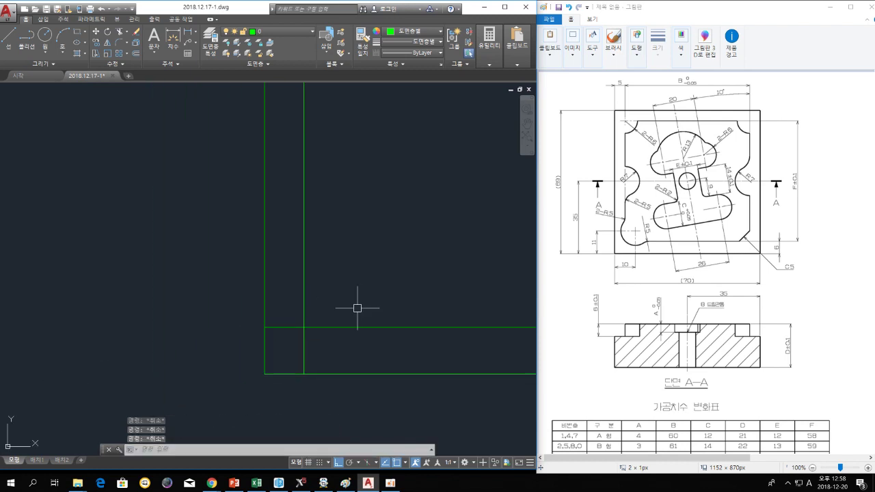
type("o")
Offset the left edge 10 units inward
key("Return")
key("Escape")
key("Escape")
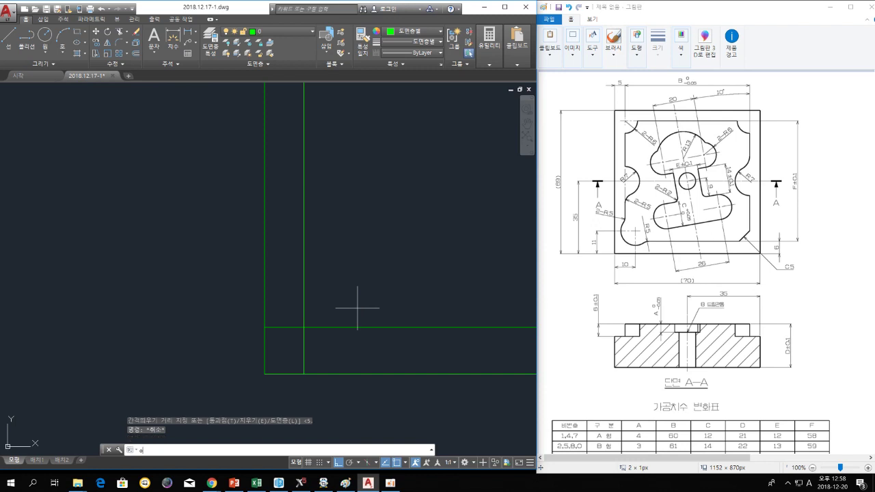
key("Return")
type("10")
key("Return")
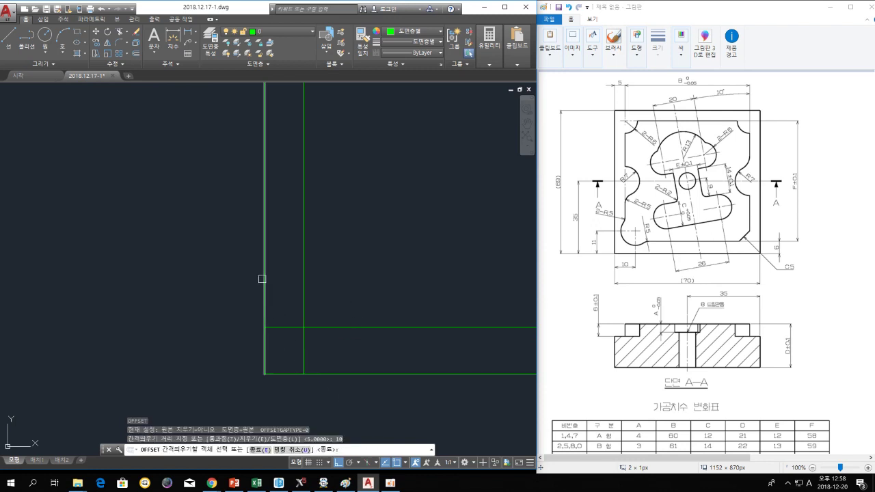
left_click(262, 279)
left_click(356, 265)
key("Escape")
Offset the bottom edge 11 units upward
type("o")
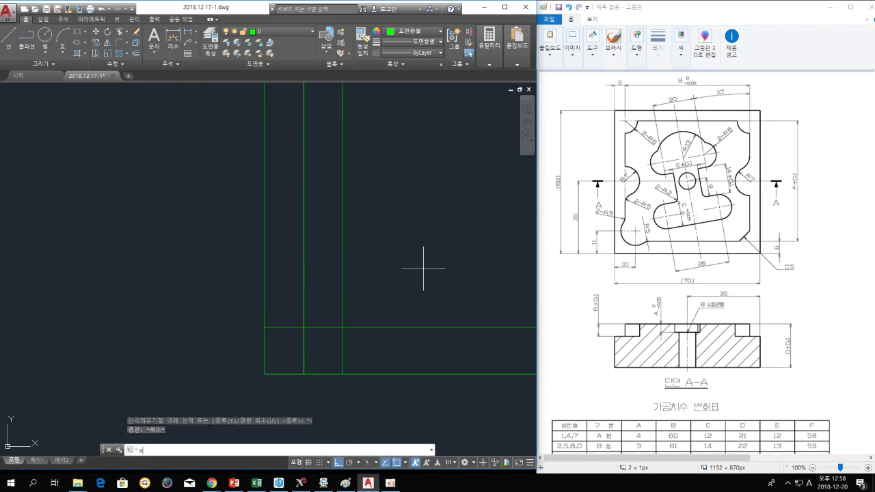
key("Return")
type("11")
key("Return")
left_click(384, 375)
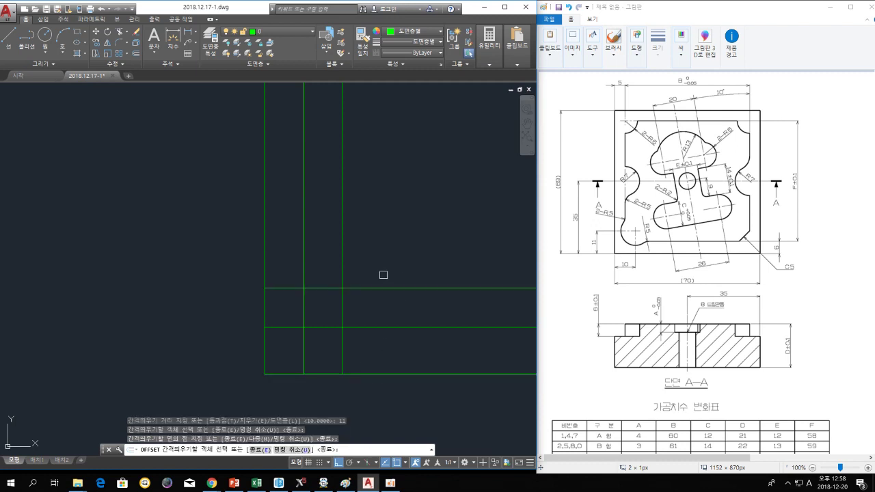
left_click(384, 275)
key("Escape")
key("Escape")
key("Escape")
type("c")
key("Return")
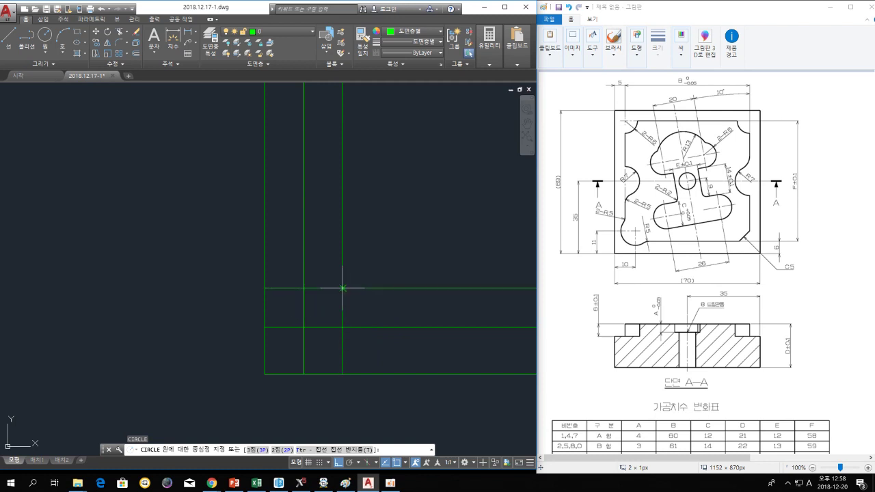
left_click(343, 288)
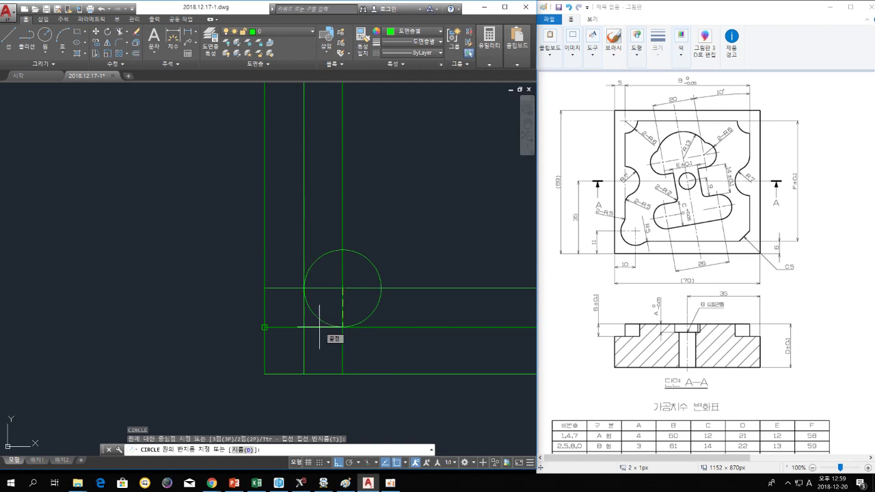
type("5")
key("Return")
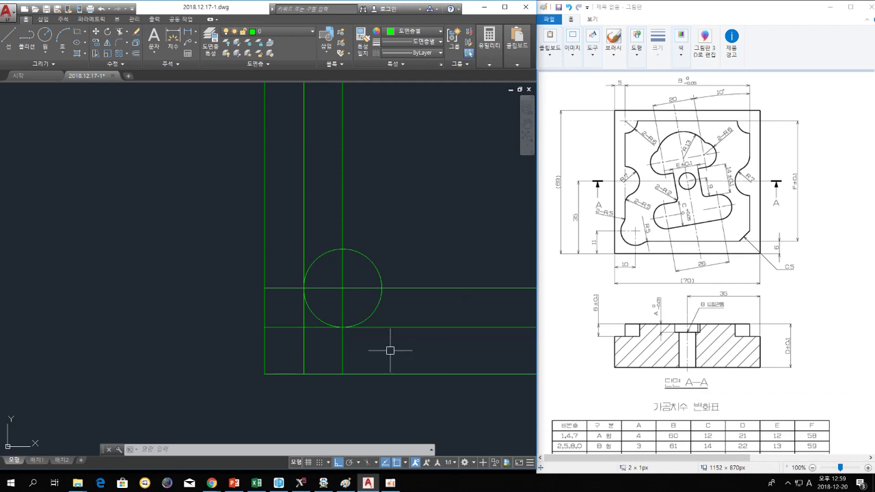
left_click(364, 263)
key("Delete")
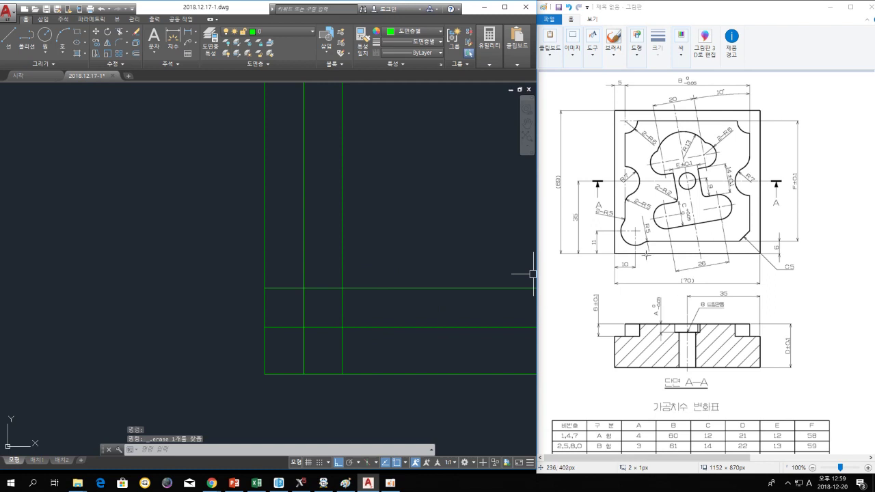
scroll(645, 255, "down", 1)
scroll(644, 259, "up", 1)
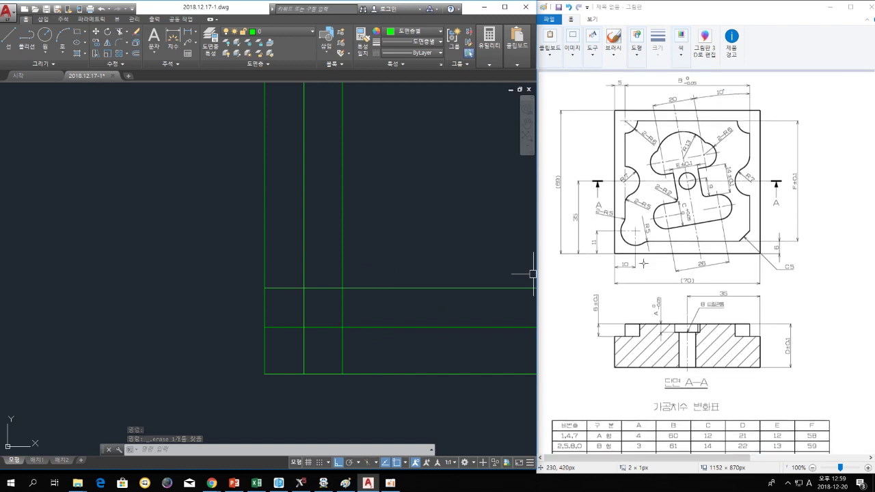
left_click(357, 307)
mouse_move(385, 307)
middle_mouse_down()
mouse_move(357, 332)
mouse_move(337, 332)
middle_mouse_up()
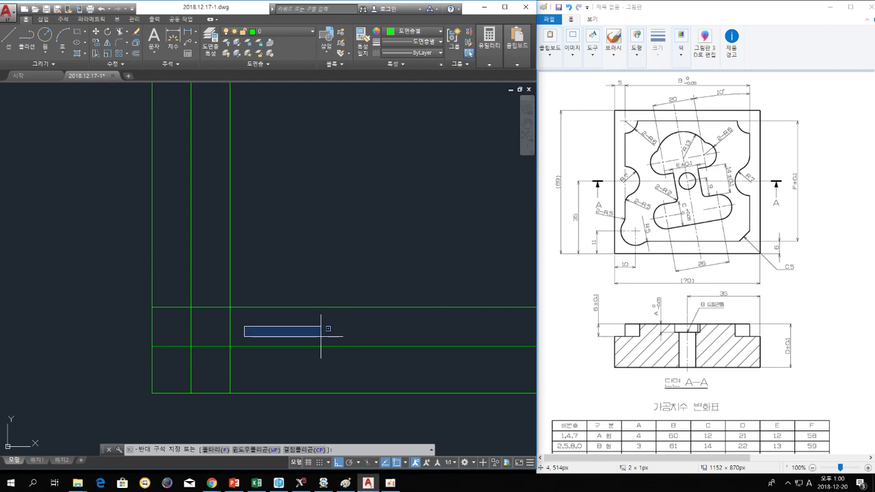
Draw a radius-7 circle centred where the 10 and 11 offset lines intersect
key("Escape")
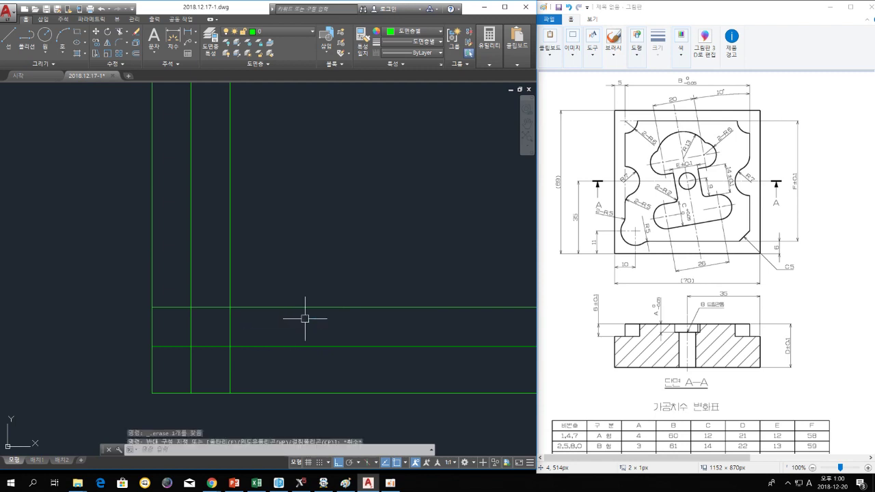
type("c")
key("Return")
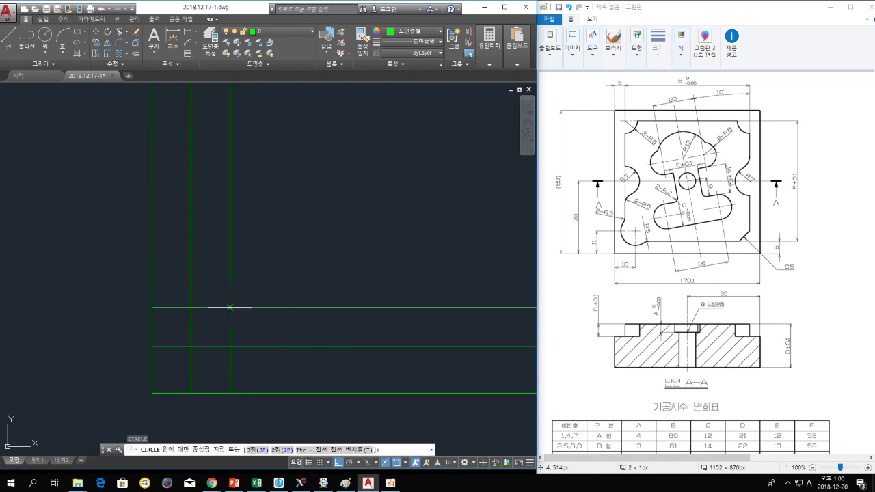
left_click(229, 307)
key("Return")
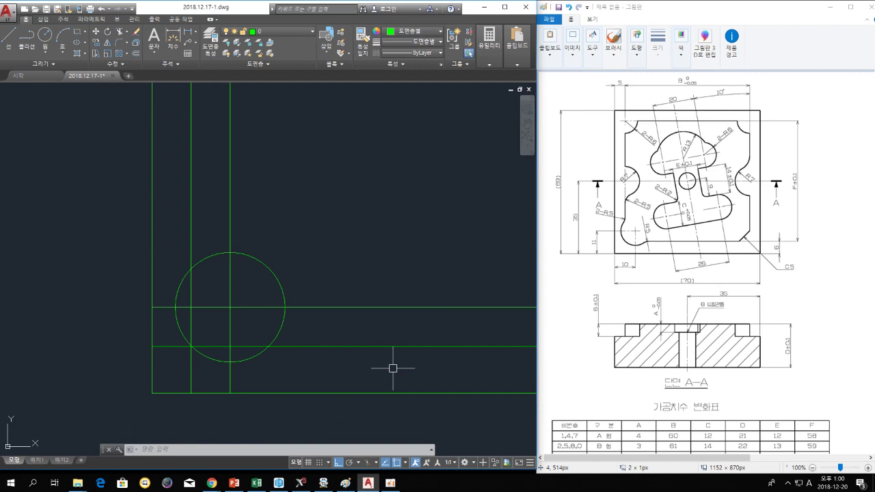
Trim the radius-7 circle and crossing line stubs into a rounded lower-left corner notch
type("tr")
key("Return")
left_click(261, 260)
key("Return")
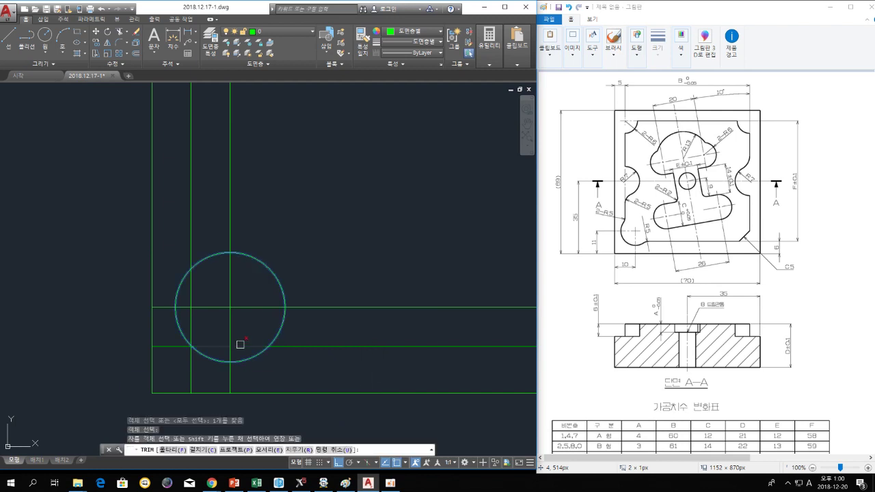
left_click(193, 284)
key("Return")
key("Return")
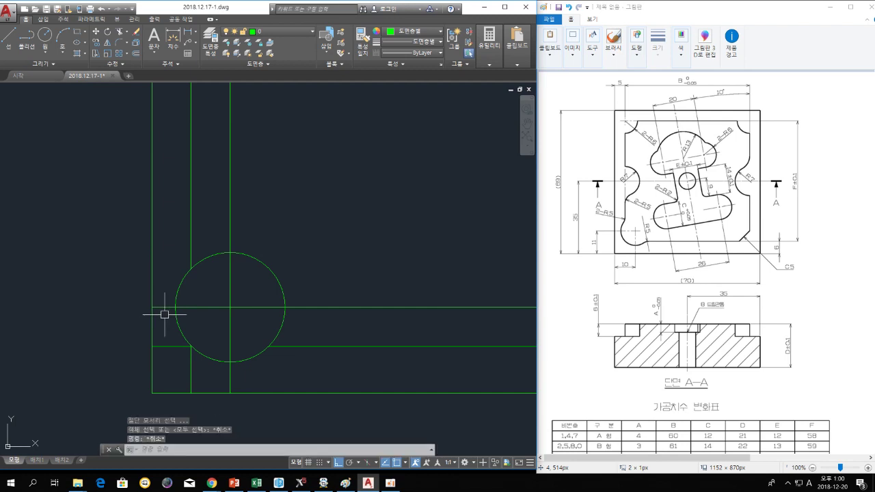
type("tr")
key("Return")
left_click(162, 302)
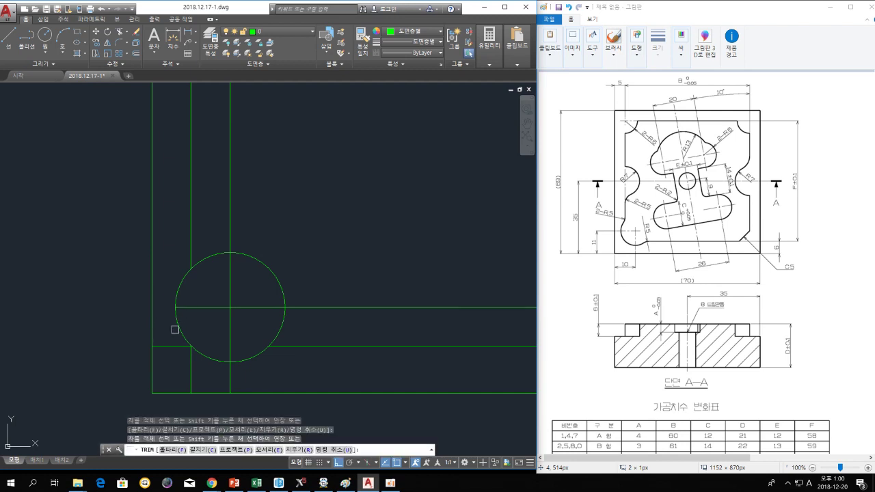
left_click(230, 376)
left_click(214, 257)
left_click(283, 321)
left_click(244, 346)
scroll(244, 346, "up", 5)
middle_click_drag(196, 223, 309, 268)
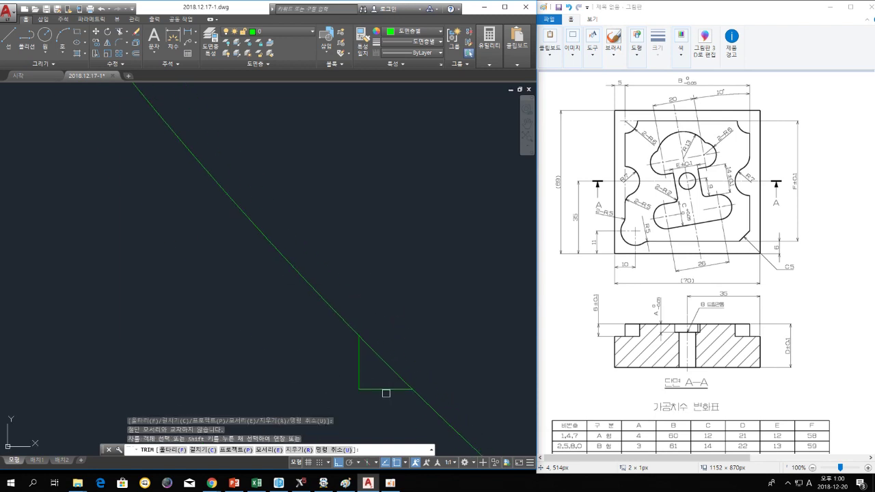
key("Escape")
Erase the two lines of the stray small triangle
left_click_drag(372, 404, 332, 383)
key("Delete")
scroll(381, 383, "down", 2)
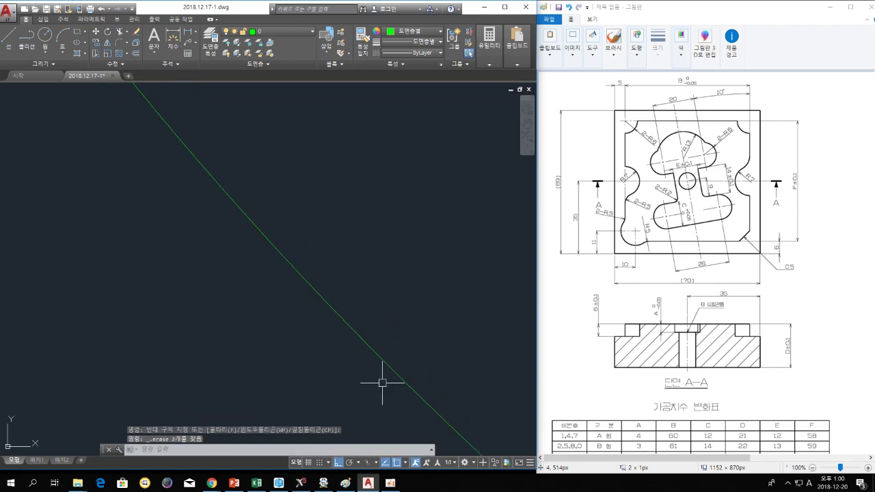
scroll(338, 380, "down", 3)
scroll(346, 365, "up", 2)
scroll(342, 364, "up", 1)
scroll(311, 367, "up", 2)
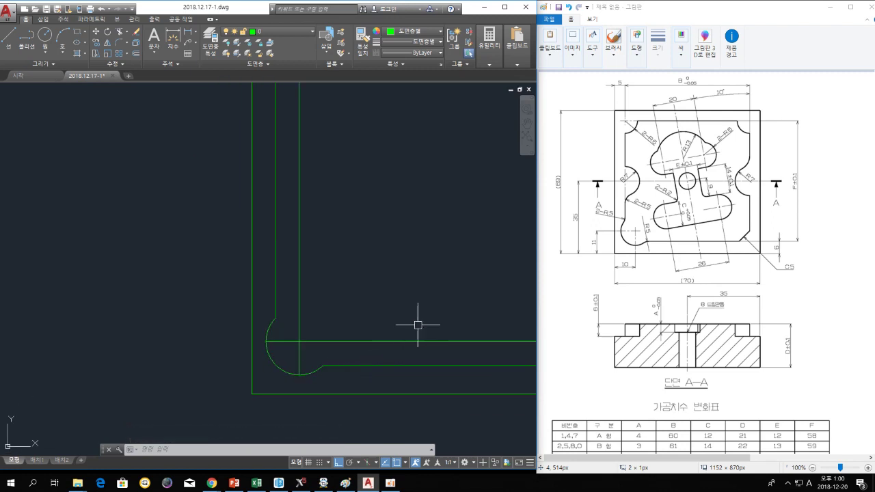
middle_click_drag(468, 308, 415, 347)
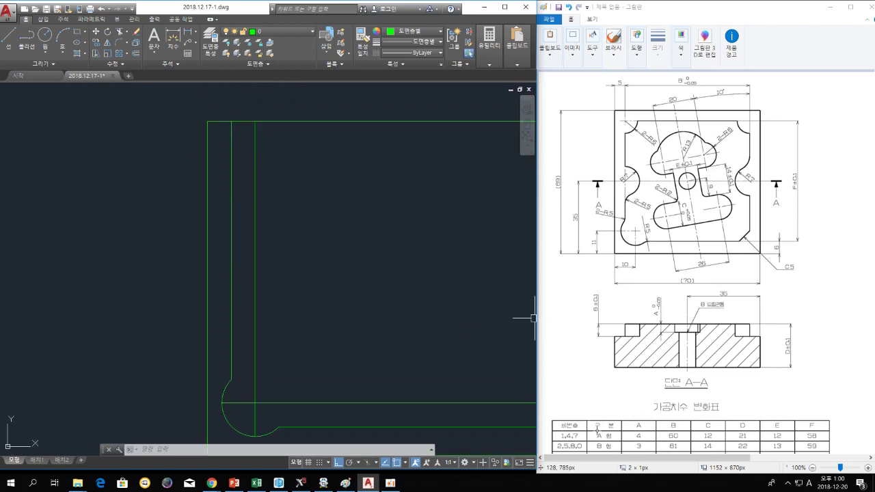
Offset the left inner vertical line 60 units to the right
scroll(414, 297, "up", 2)
scroll(390, 299, "down", 2)
scroll(403, 302, "down", 2)
middle_click_drag(387, 267, 342, 293)
type("o")
key("Return")
type("60")
key("Return")
left_click(264, 268)
left_click(433, 265)
scroll(462, 288, "up", 1)
scroll(465, 316, "down", 1)
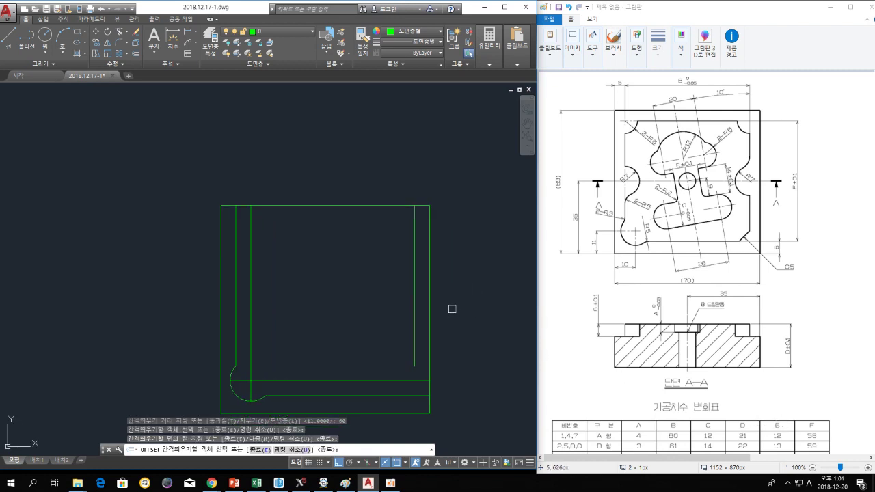
key("Return")
Offset the bottom line 58 units upward
key("Return")
type("58")
key("Return")
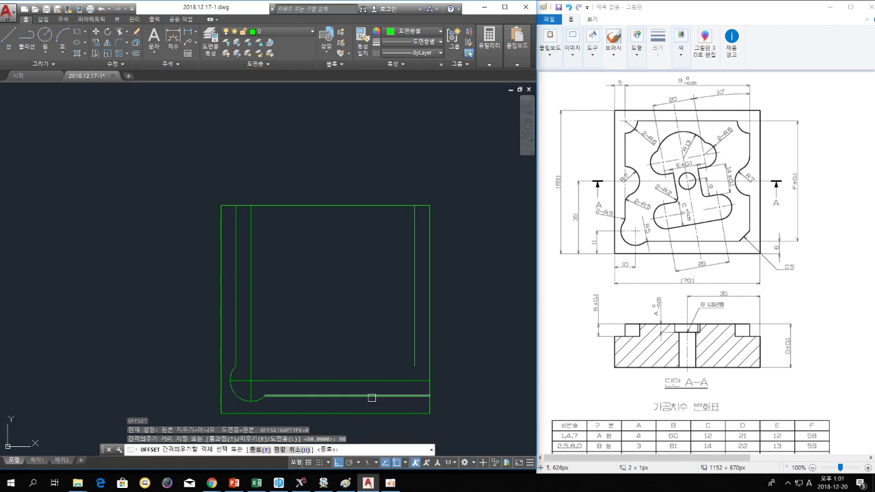
left_click(340, 397)
left_click(332, 264)
key("Escape")
key("Escape")
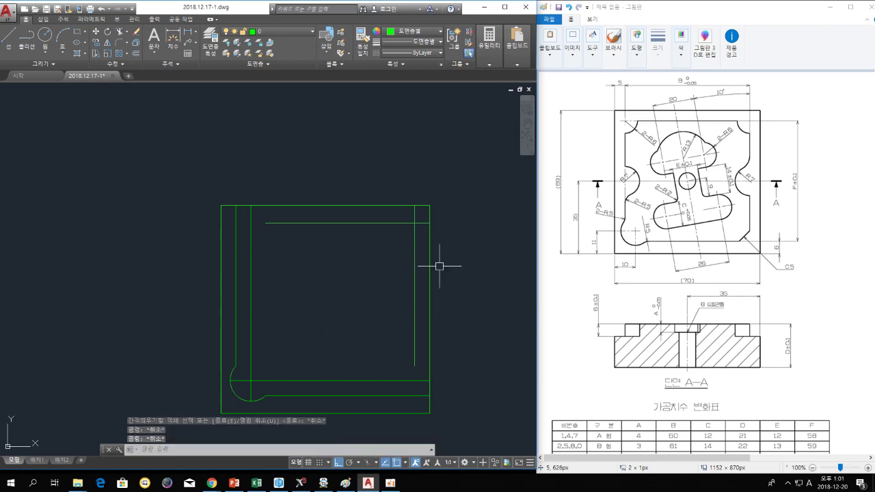
Draw a radius 6 circle centred on the top-right corner intersection
type("c")
key("Return")
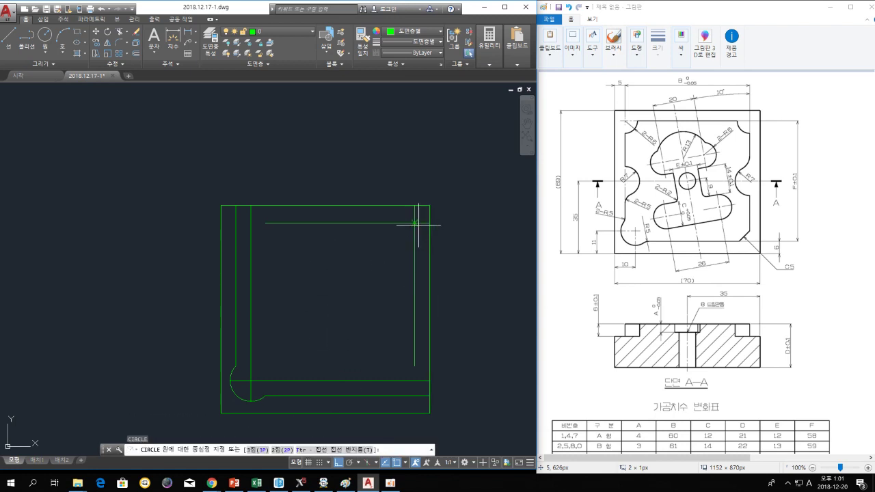
left_click(413, 222)
type("6")
key("Return")
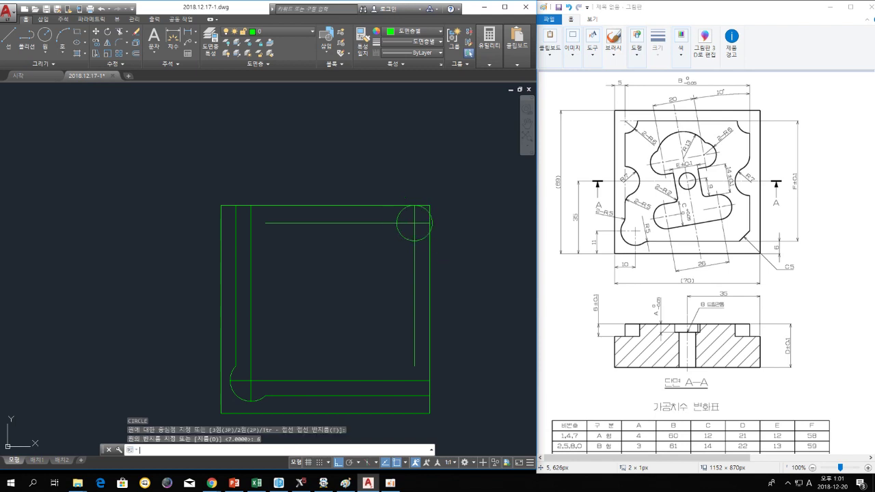
key("Escape")
key("Escape")
Start trimming twice and cancel, undoing the last action in between
type("tr")
key("Return")
scroll(411, 239, "up", 2)
scroll(409, 218, "up", 2)
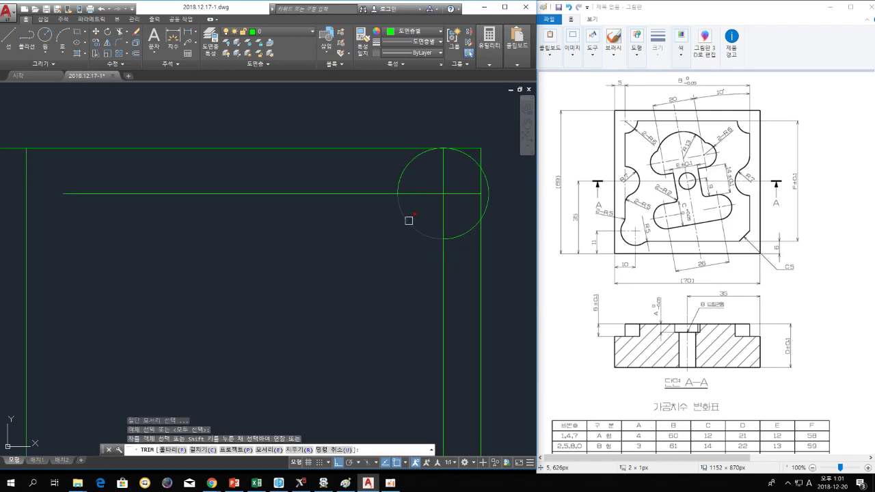
key("Escape")
type("u")
key("Return")
key("Escape")
type("tr")
key("Return")
scroll(392, 280, "up", 2)
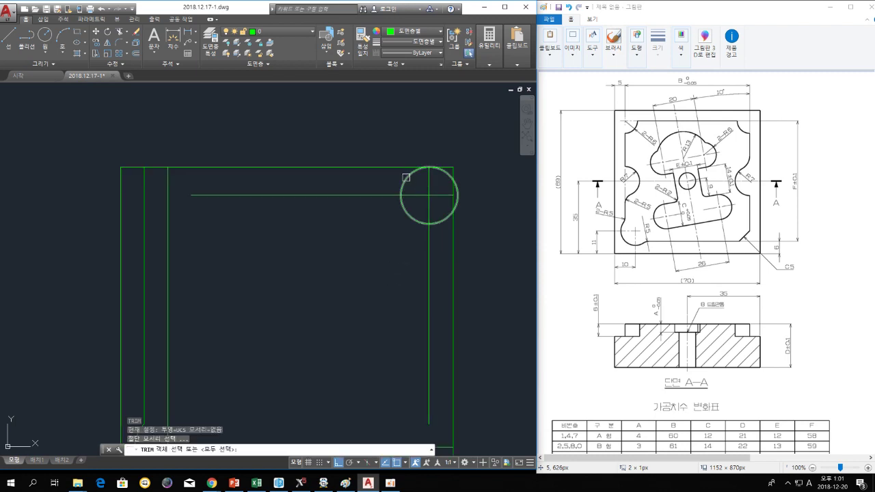
key("Return")
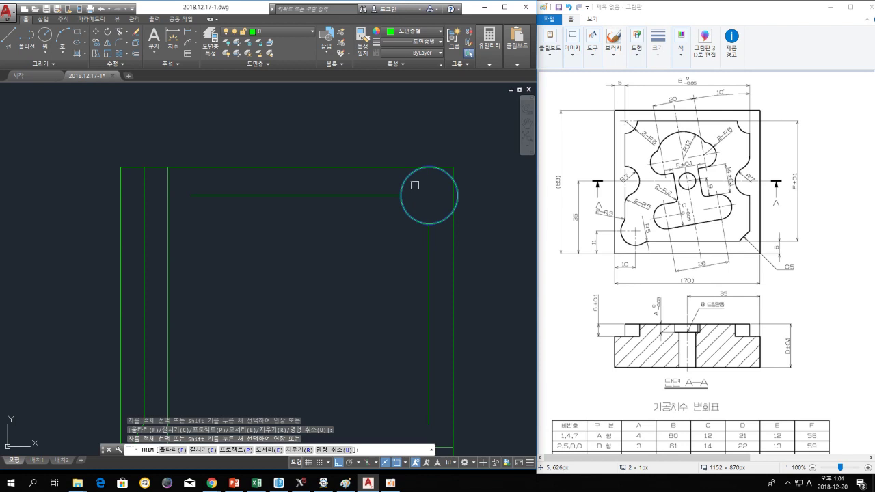
key("Escape")
key("Escape")
Trim the top-right R6 circle to a corner arc against the horizontal and vertical lines
type("tr")
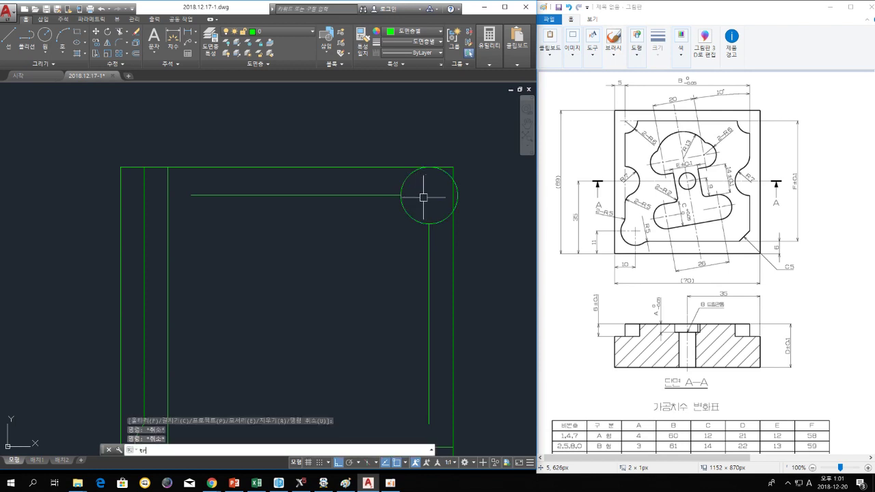
key("Return")
left_click(429, 259)
left_click(375, 194)
key("Return")
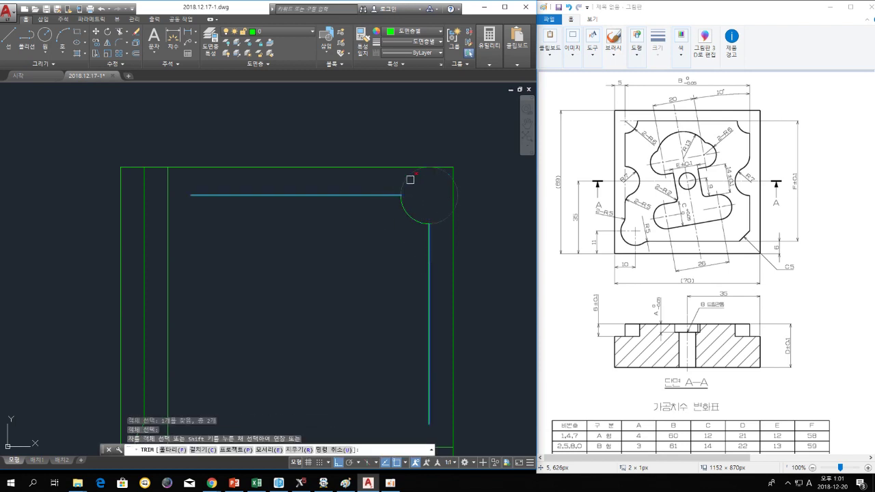
left_click(411, 180)
key("Escape")
Extend the top horizontal line left to the left vertical line
middle_click_drag(294, 230, 397, 222)
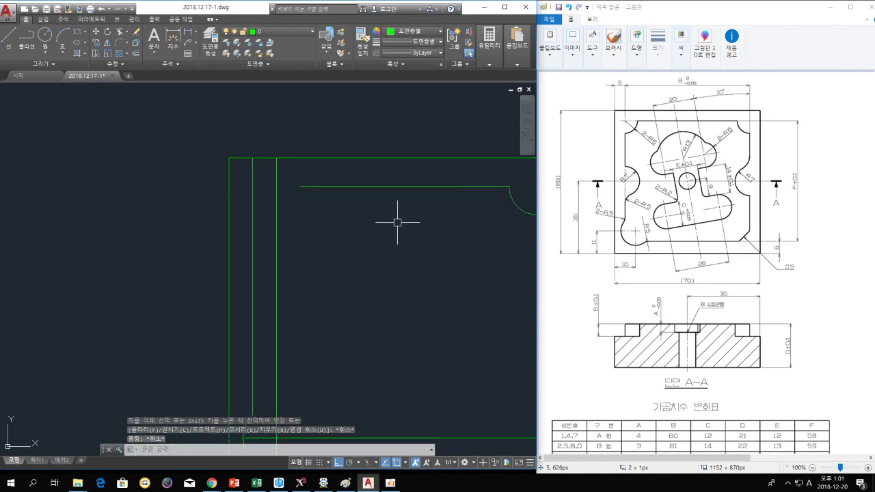
key("Escape")
key("Escape")
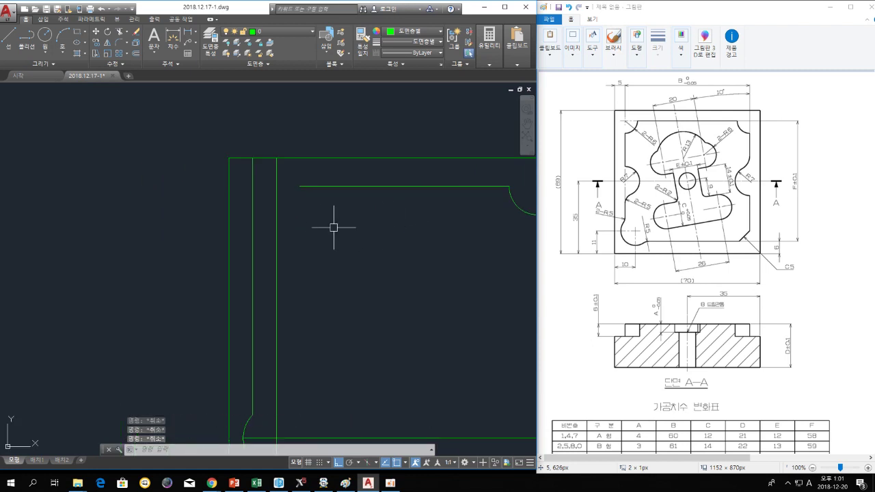
type("ex")
key("Return")
left_click(254, 205)
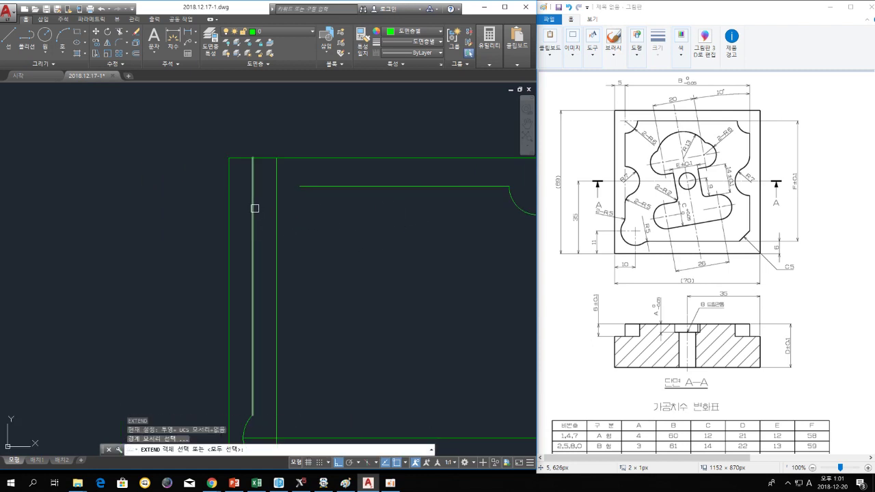
key("Return")
left_click(305, 186)
key("Escape")
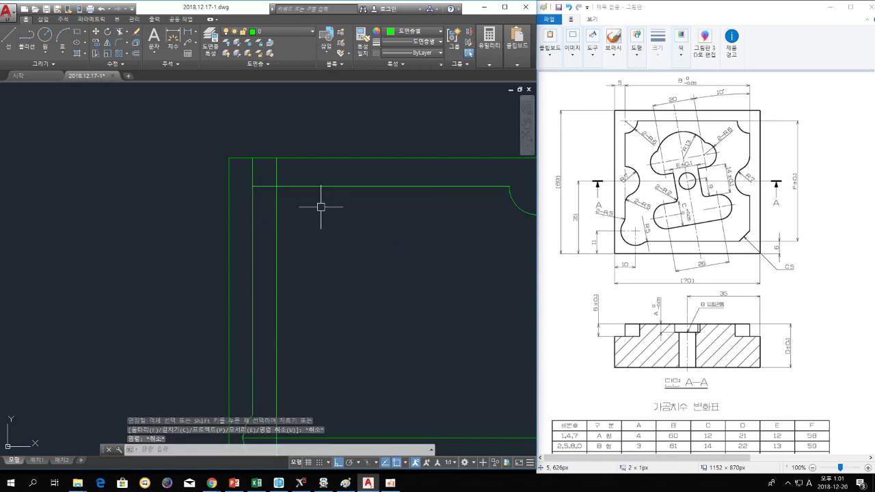
Draw a radius 6 circle at the new top-left corner intersection
type("c")
key("Return")
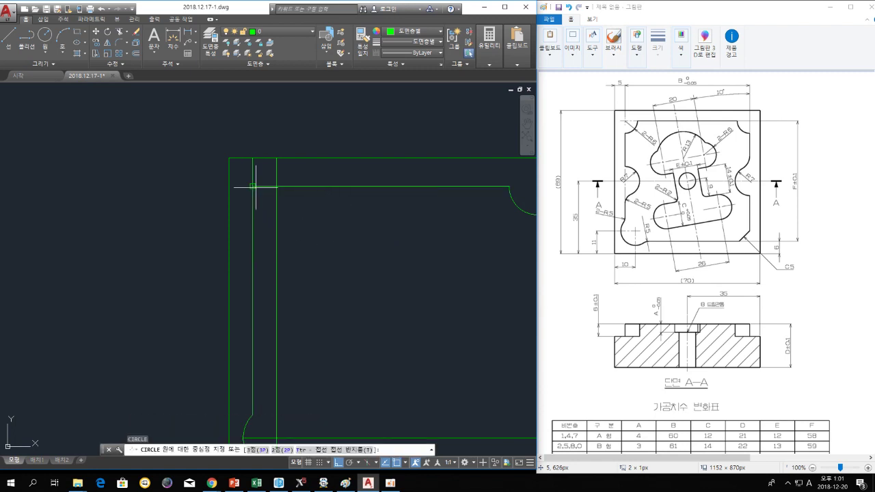
left_click(253, 186)
key("Return")
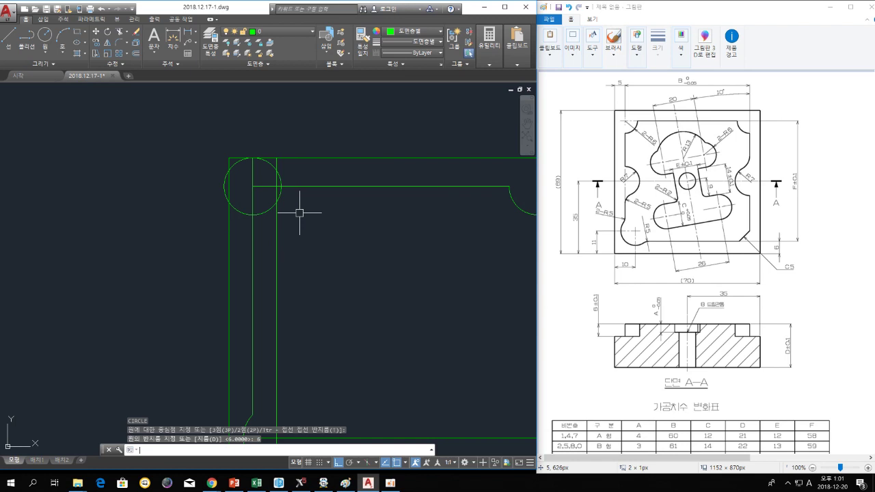
key("Escape")
key("Escape")
key("Escape")
Trim the top-left circle and leftover line stubs into a rounded corner arc
type("tr")
key("Return")
scroll(251, 187, "up", 2)
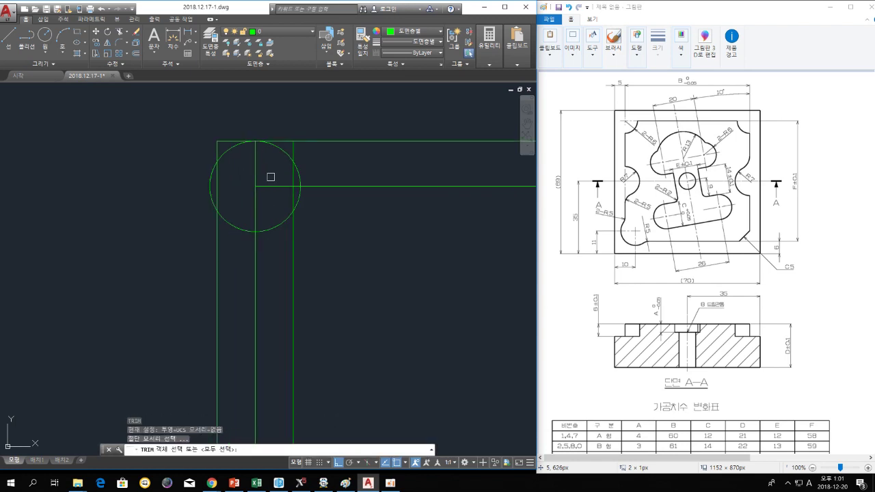
left_click(321, 186)
left_click(255, 254)
key("Return")
left_click(229, 225)
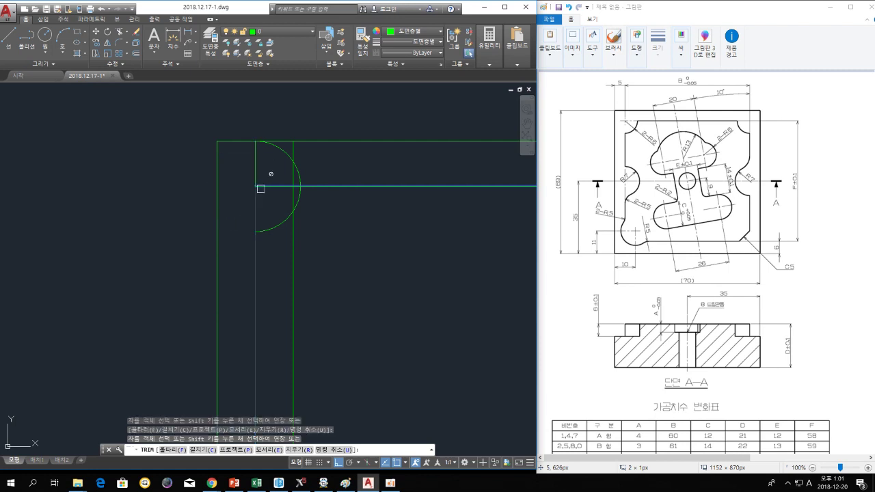
left_click(283, 151)
left_click(287, 186)
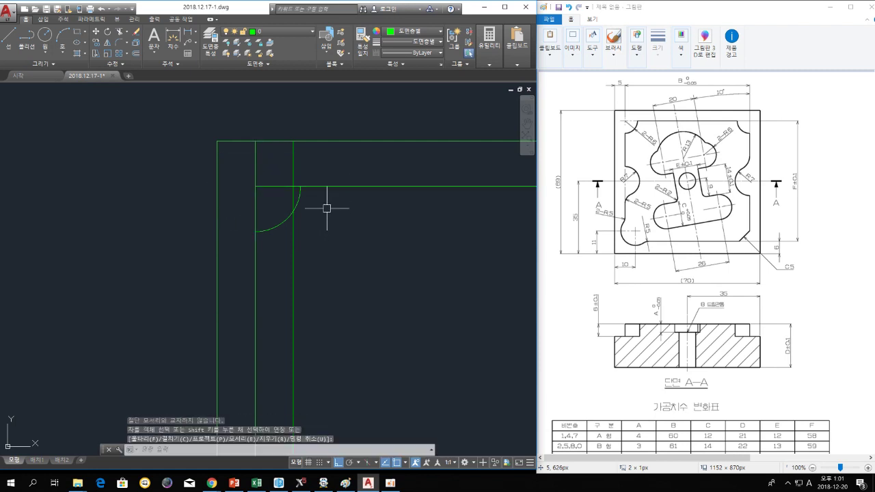
left_click(274, 186)
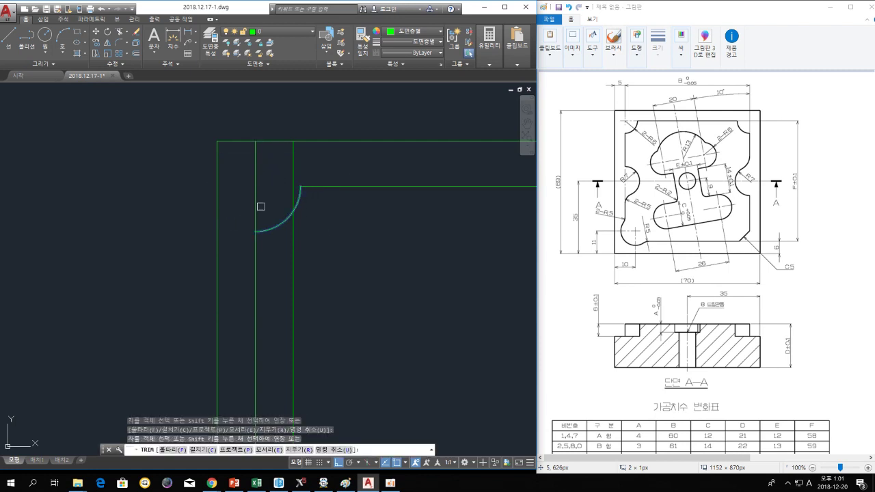
scroll(256, 208, "down", 1)
left_click(299, 211)
key("Escape")
scroll(307, 237, "down", 2)
scroll(296, 260, "down", 1)
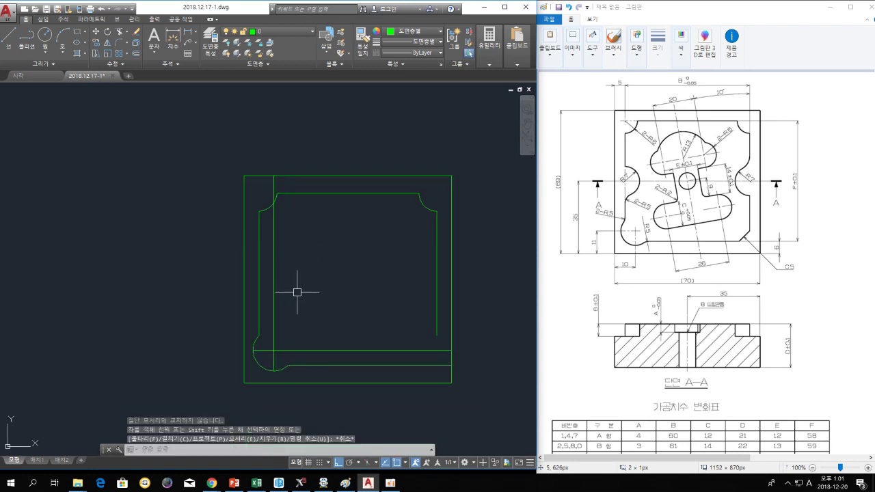
key("Escape")
key("Escape")
key("Escape")
Offset the bottom edge 35 upward to make the horizontal centre line
type("o")
key("Return")
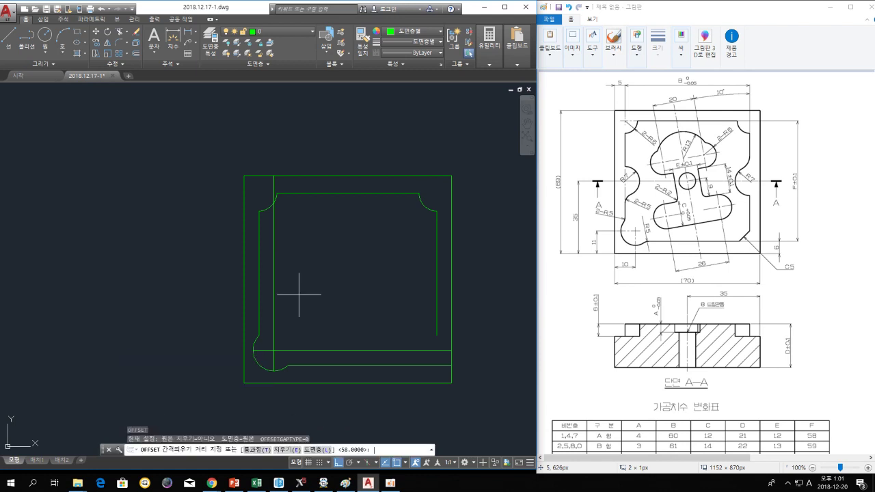
type("35")
key("Return")
left_click(313, 383)
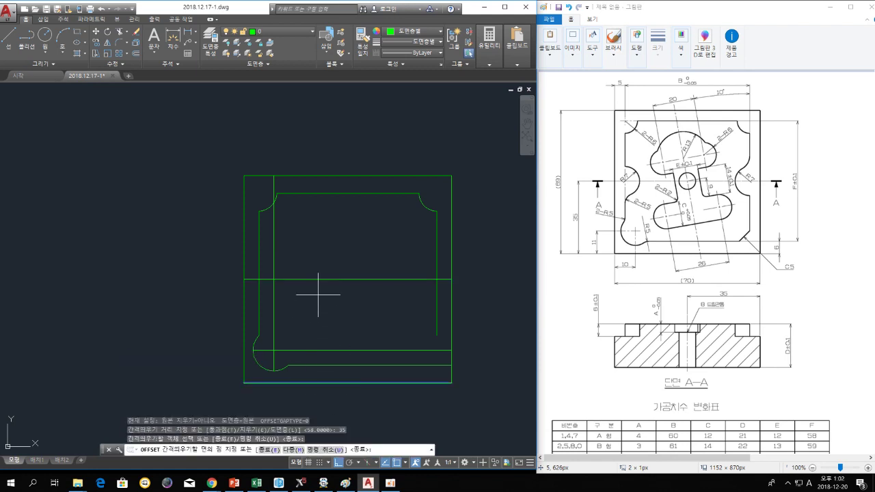
left_click(322, 289)
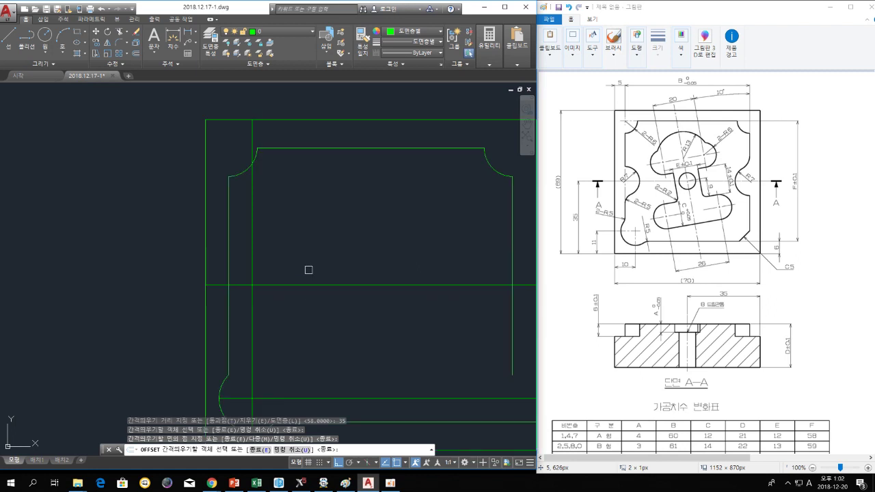
scroll(308, 270, "up", 2)
key("Escape")
Draw radius 7 circles at the left and right side intersections on the centre line
type("c")
key("Return")
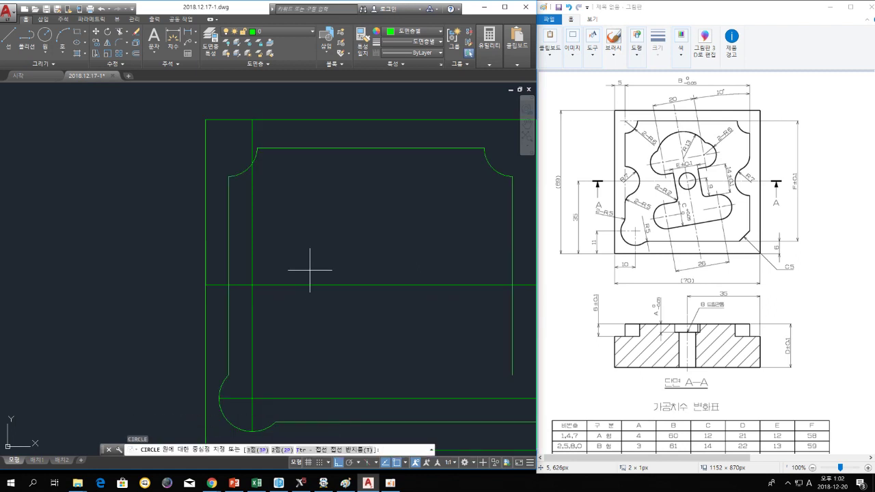
left_click(228, 285)
type("ㄱ")
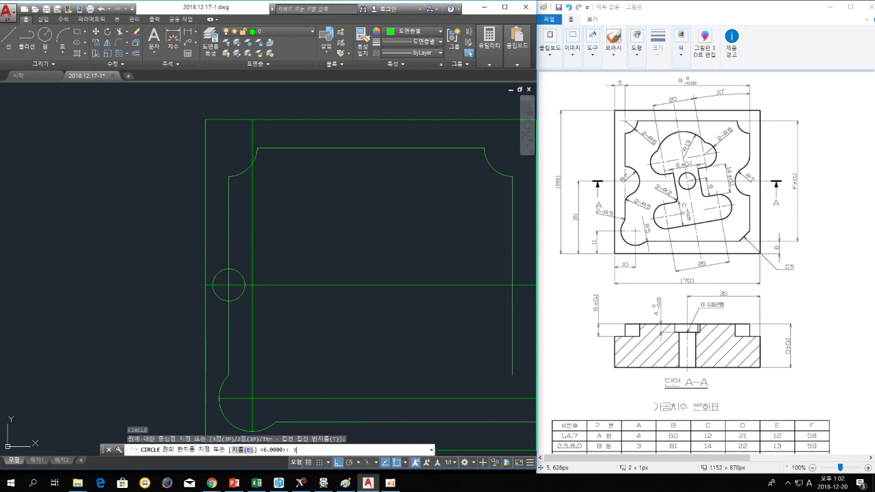
key("BackSpace")
type("7")
key("Return")
middle_click_drag(374, 274, 184, 270)
key("Return")
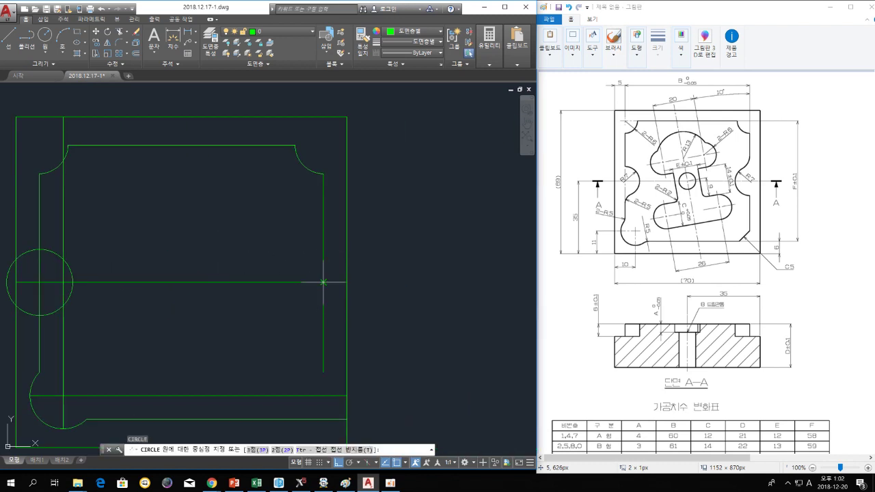
left_click(324, 282)
type("ㄱ")
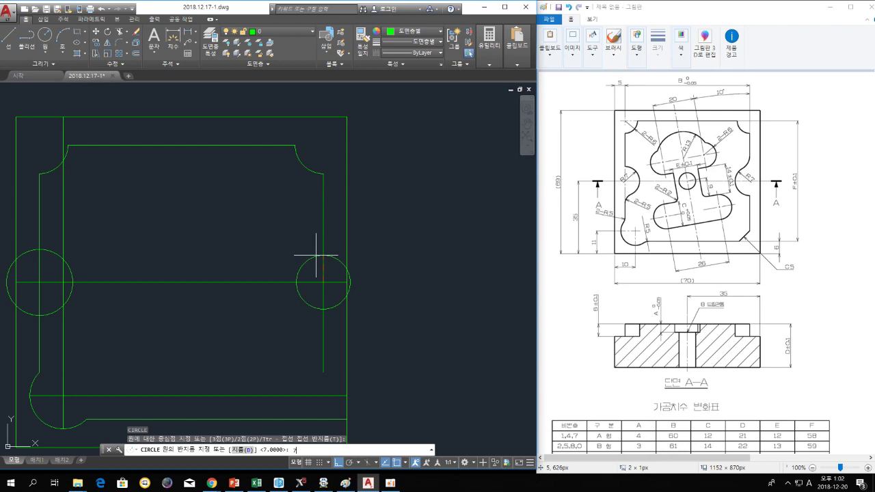
key("Return")
key("Escape")
key("Escape")
middle_click_drag(298, 282, 391, 273)
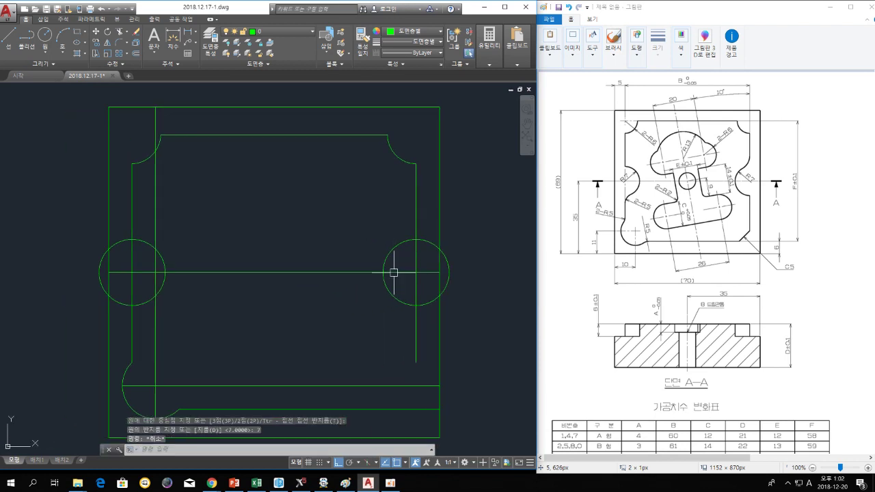
key("Escape")
Trim away both circles' outer halves using the vertical side lines as cutting edges
type("tr")
key("Return")
left_click(416, 216)
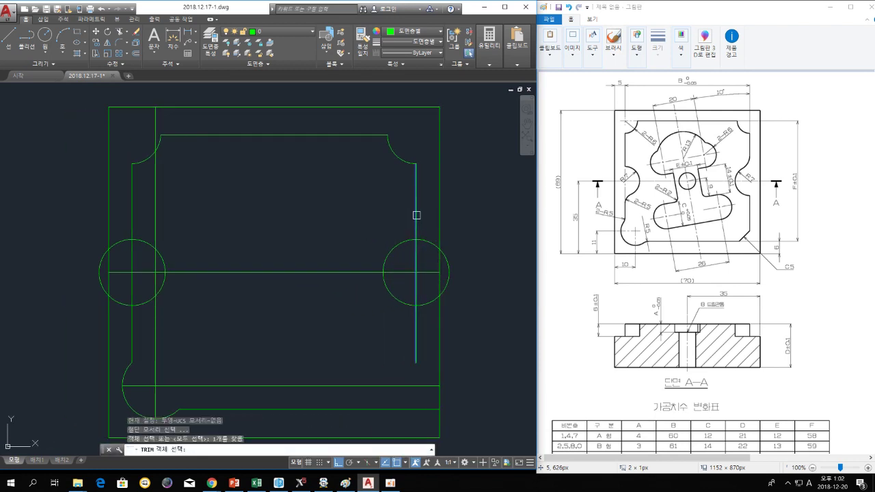
left_click(132, 225)
key("Return")
left_click(117, 241)
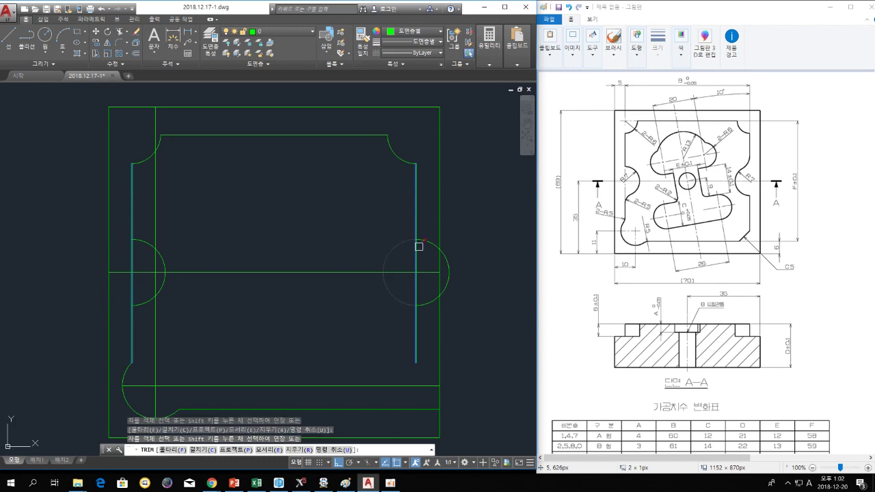
left_click(437, 240)
key("Escape")
key("Escape")
key("Escape")
type("tr")
key("Return")
key("Return")
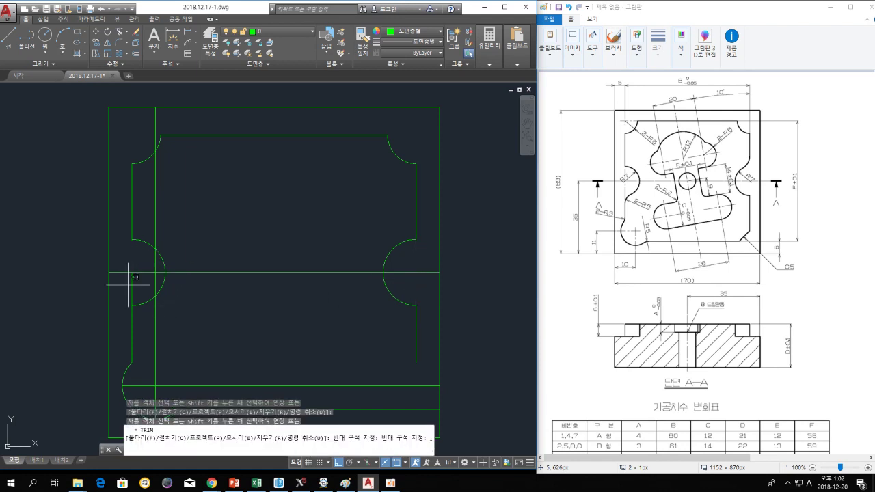
key("Escape")
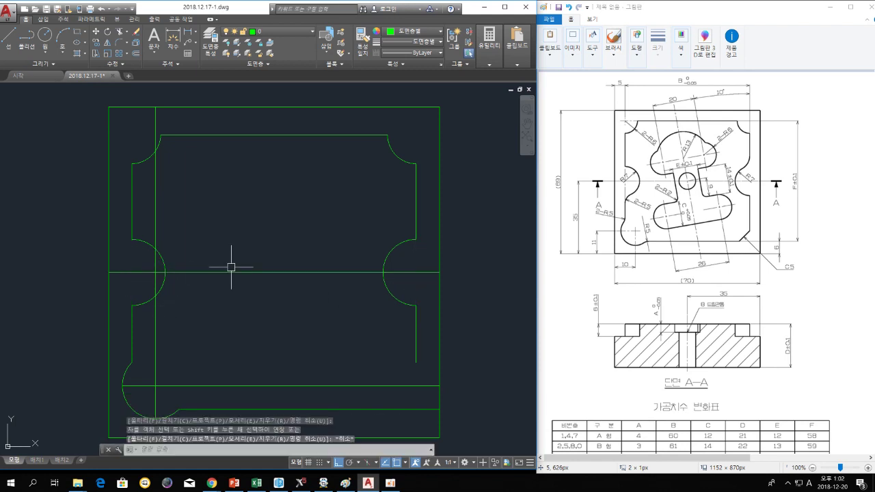
key("Escape")
key("Escape")
Fillet the left notch arc into the line below with radius 5
type("ㅕ")
key("Return")
type("r")
key("Return")
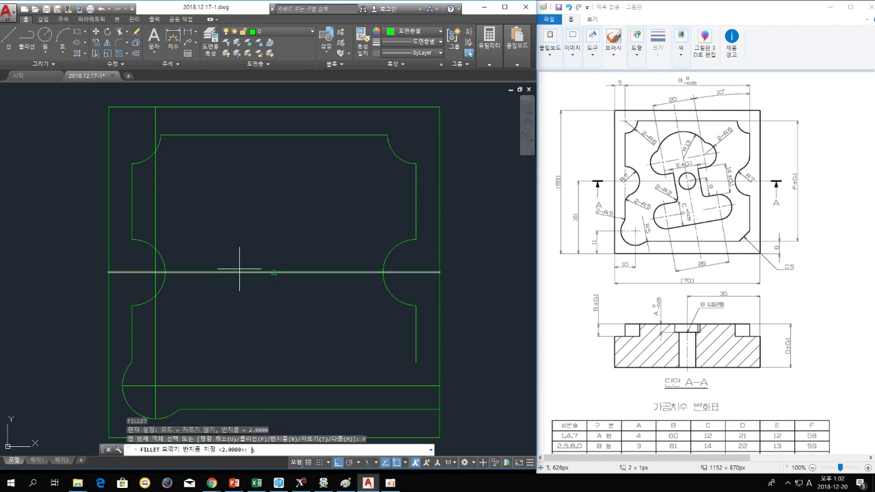
type("5")
key("Return")
left_click(143, 302)
left_click(132, 319)
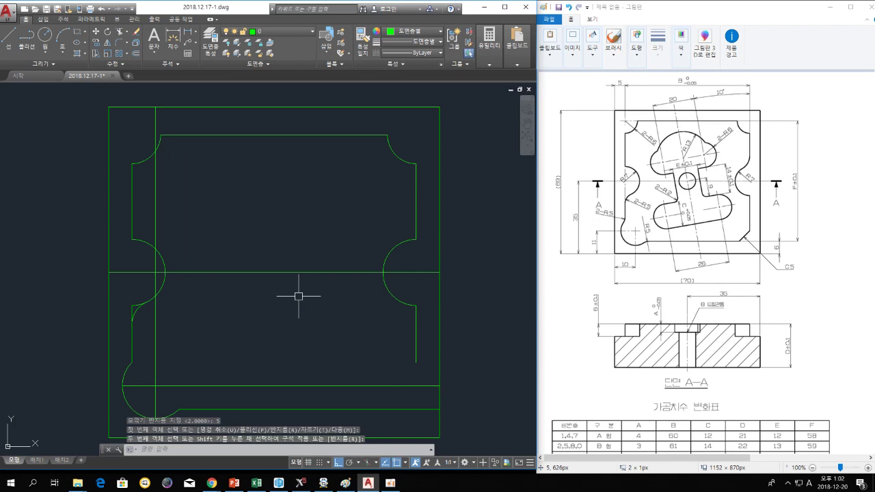
Retry the fillet radius option several times, cancelling each attempt
type("tr")
key("Escape")
key("Escape")
key("Escape")
key("Return")
type("r")
key("Return")
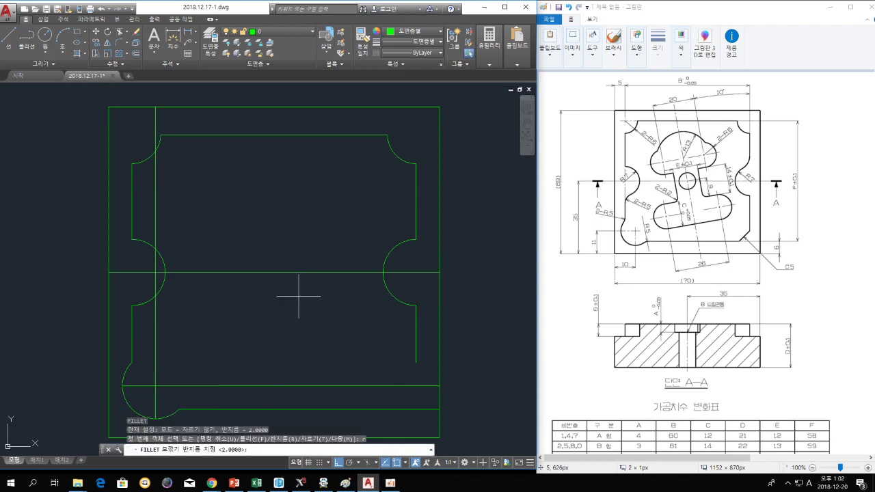
type("t")
key("Return")
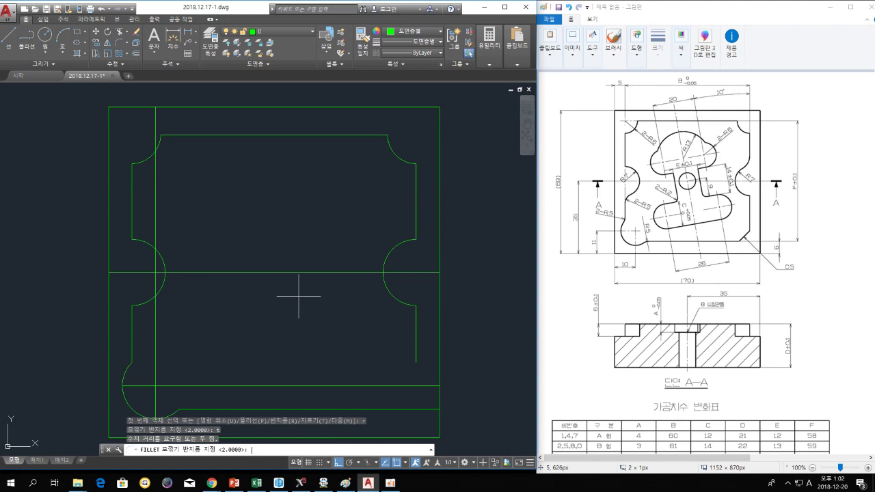
key("Return")
key("Escape")
key("Return")
type("r")
key("Return")
key("Escape")
Turn fillet Trim mode on and keep the radius at 5
key("Return")
type("t")
key("Return")
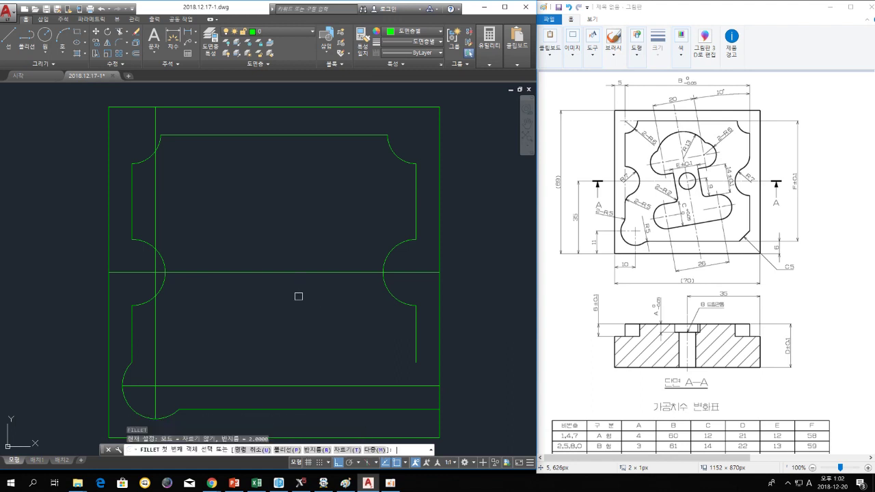
type("t")
key("Return")
type("r")
key("Return")
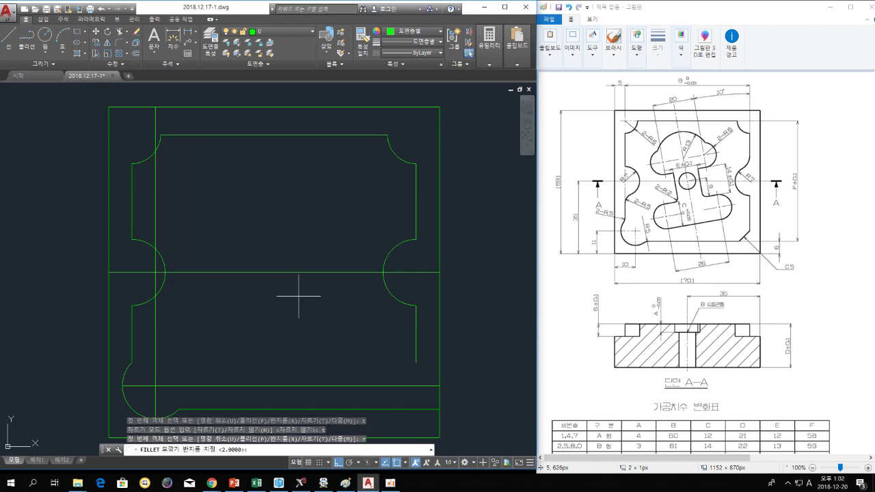
key("Return")
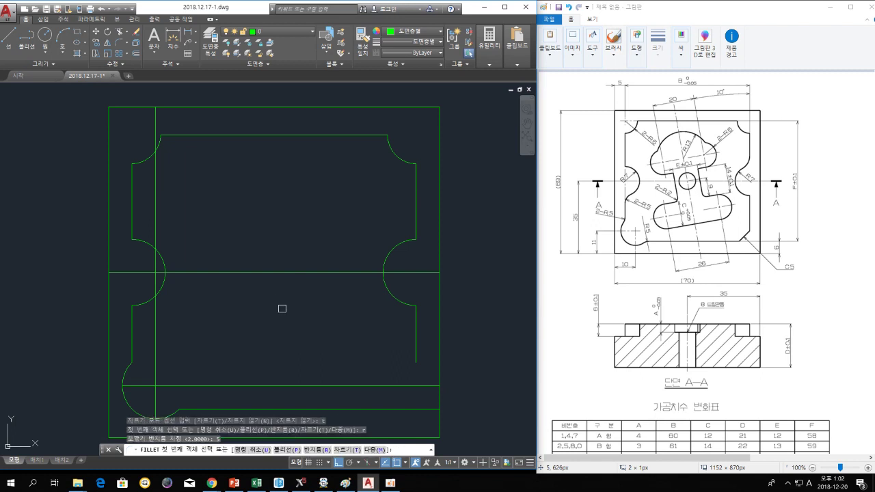
Fillet the left notch arc into the line below and pick the right notch arc
left_click(147, 301)
left_click(132, 335)
key("Return")
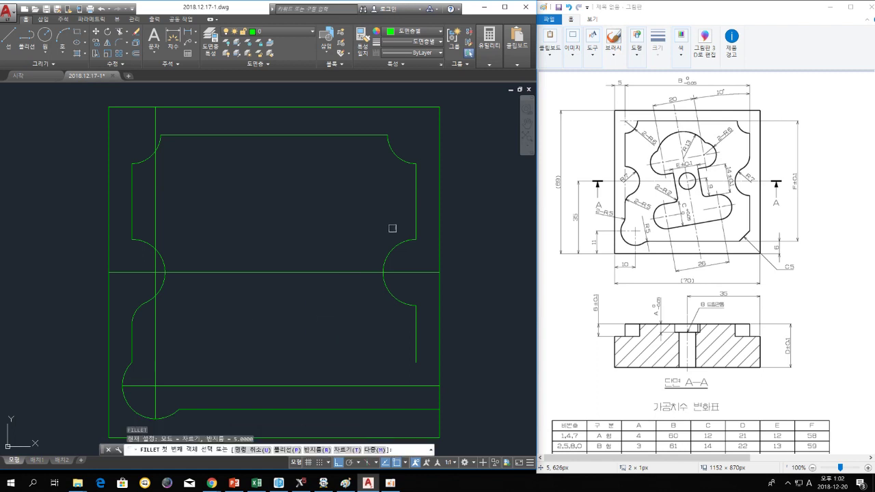
left_click(402, 242)
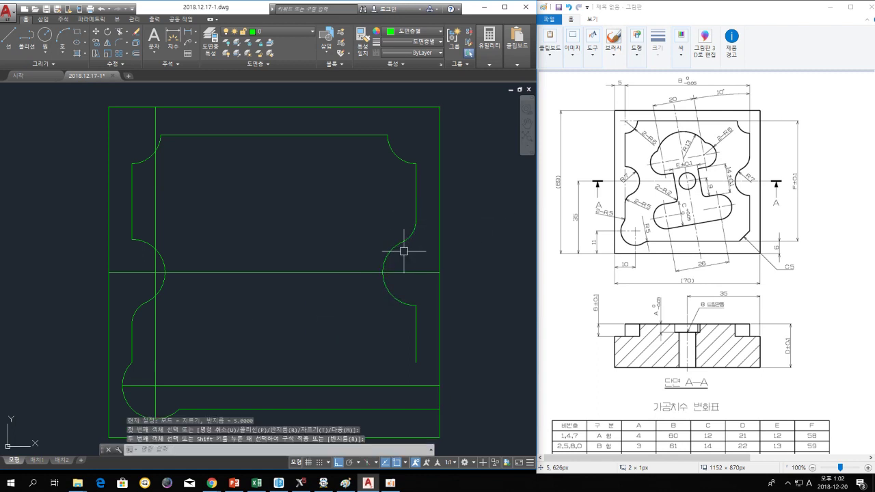
middle_click_drag(229, 220, 276, 191)
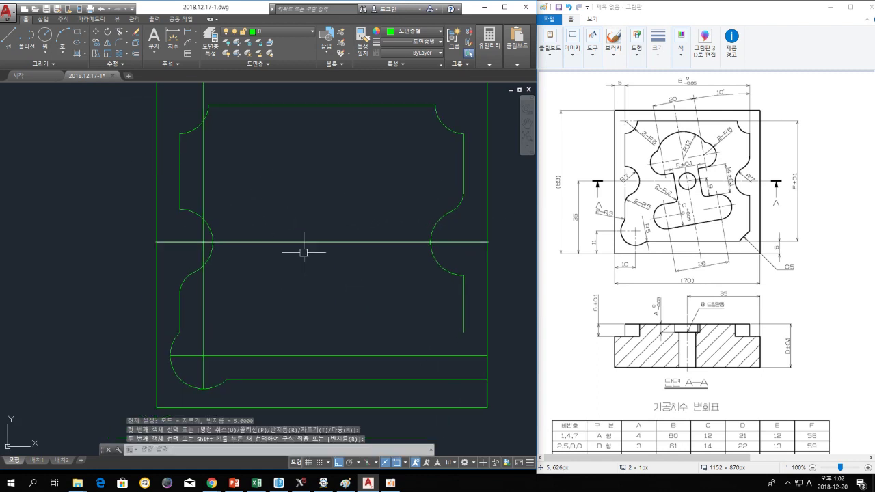
key("Escape")
Fillet the bottom-left vertical edge into the corner arc with radius 5
key("Return")
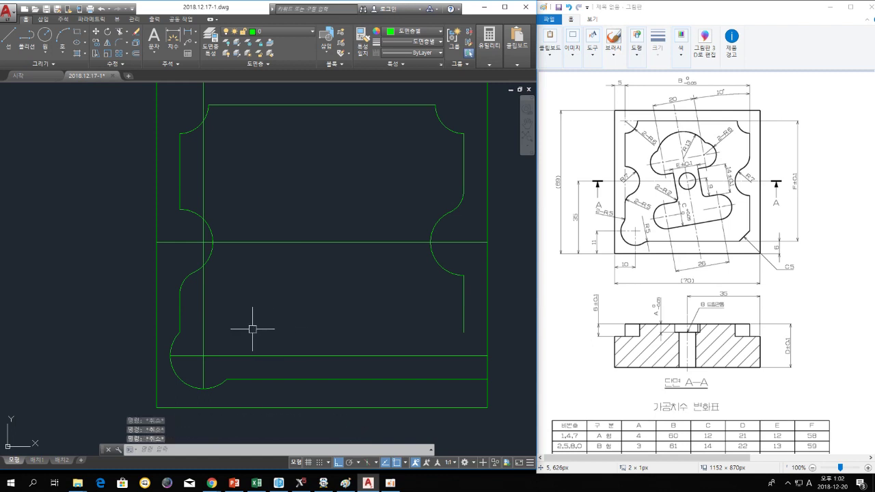
type("r")
key("Return")
type("5")
key("Return")
left_click(180, 321)
left_click(177, 337)
Pick the bottom line for another fillet, then cancel
key("Return")
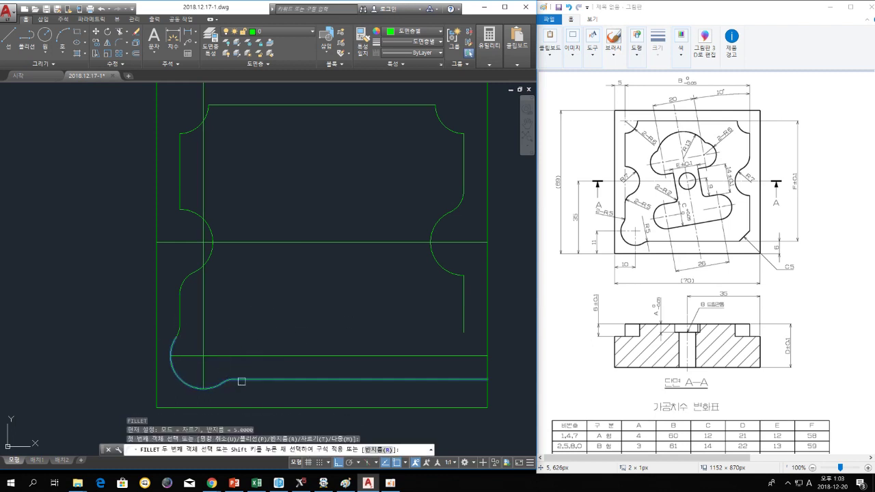
left_click(239, 381)
scroll(389, 328, "down", 1)
scroll(378, 337, "down", 1)
scroll(416, 332, "up", 2)
scroll(455, 332, "down", 2)
key("Escape")
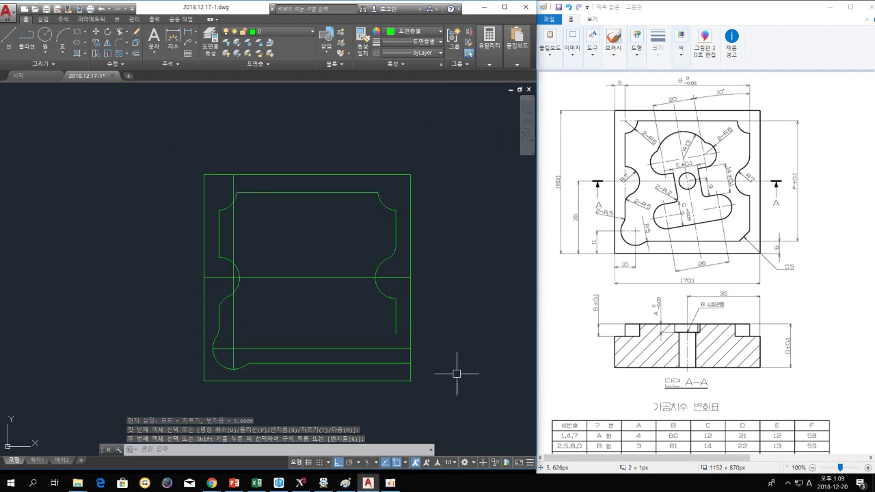
key("Escape")
key("Escape")
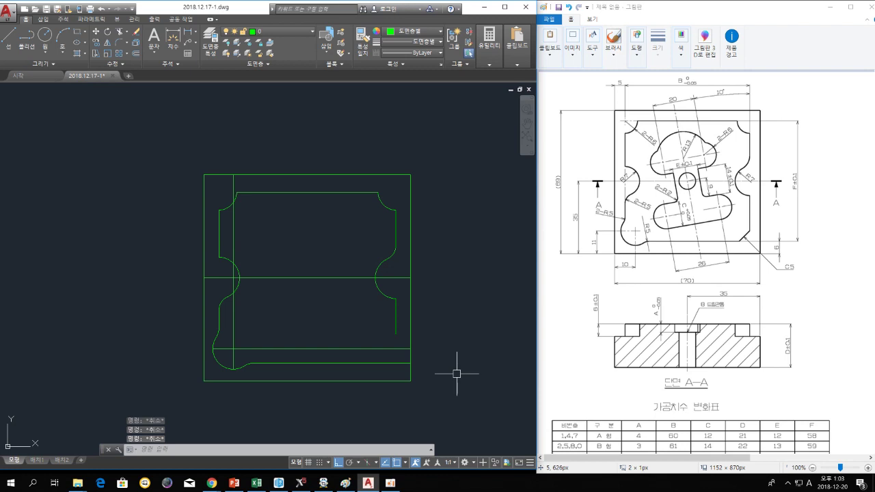
Chamfer the lower-right corner of the inner contour at distance 5
type("c")
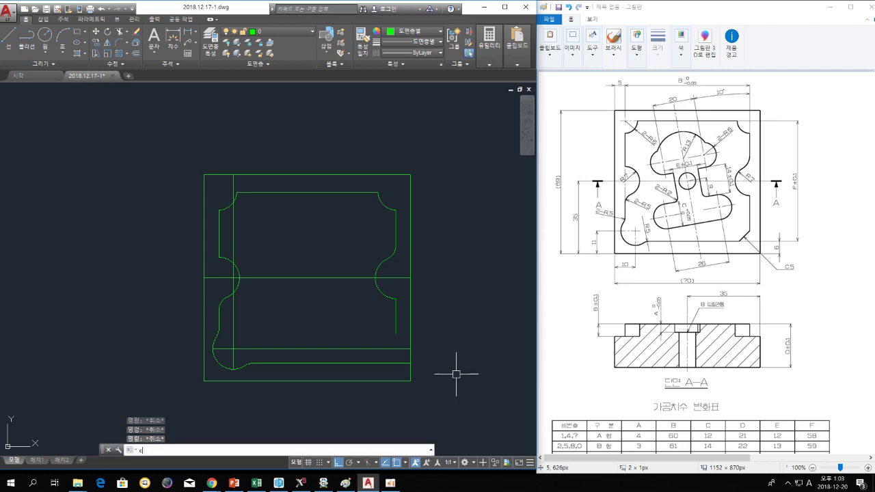
type("a")
key("Return")
type("d")
key("Return")
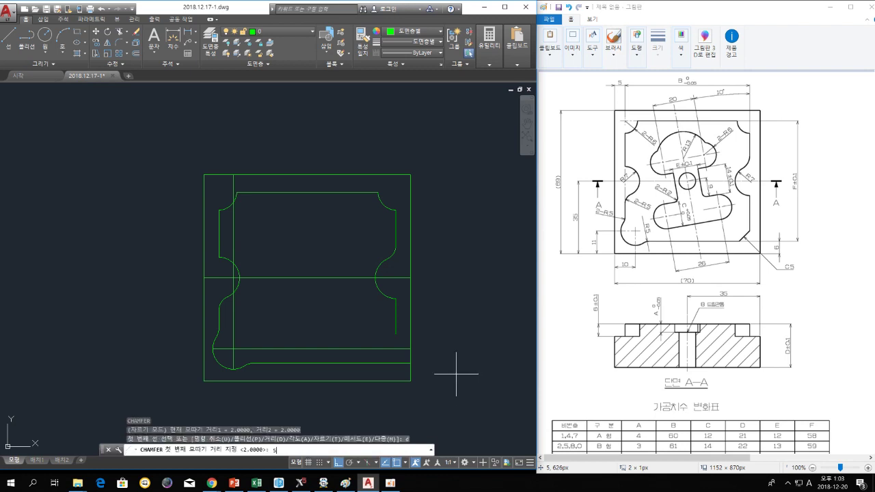
key("Return")
key("Return")
left_click(365, 363)
left_click(396, 322)
key("Escape")
key("Escape")
Trim the two bottom-left crossing lines to short stubs and select the leftovers
middle_click_drag(254, 357, 283, 333)
scroll(260, 324, "up", 4)
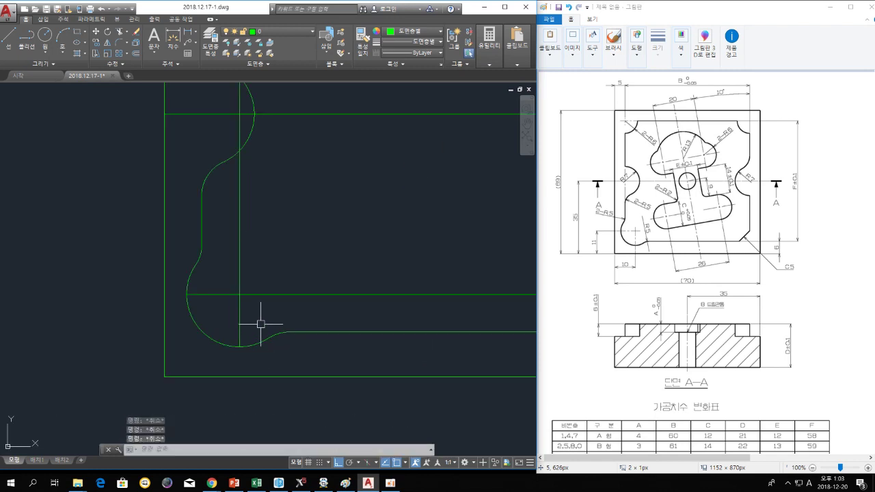
type("tr")
key("Return")
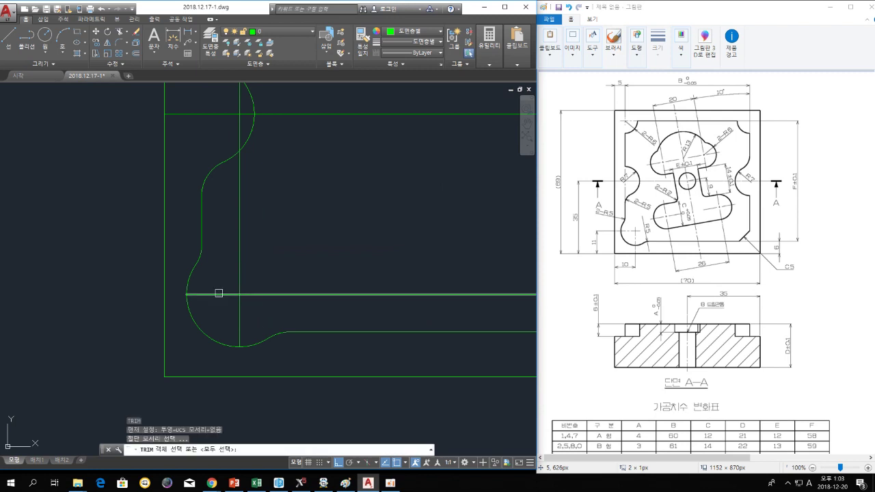
left_click(219, 293)
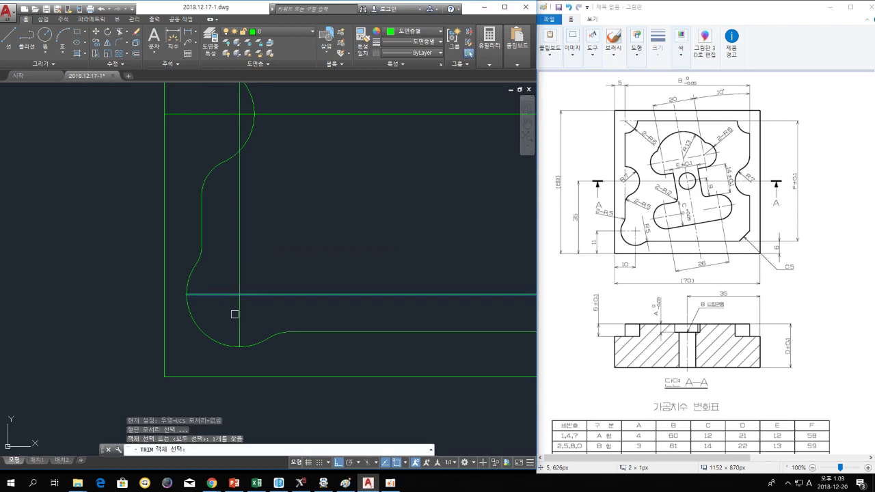
key("Return")
left_click(239, 277)
left_click(270, 295)
scroll(281, 293, "down", 2)
key("Escape")
left_click_drag(264, 264, 253, 292)
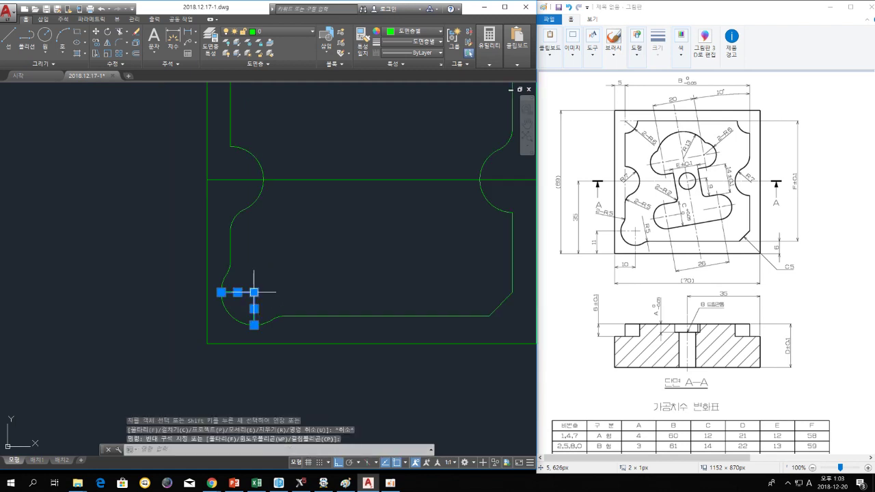
Put the two short bottom-left lines on layer 도면층1 so they show red
left_click(274, 31)
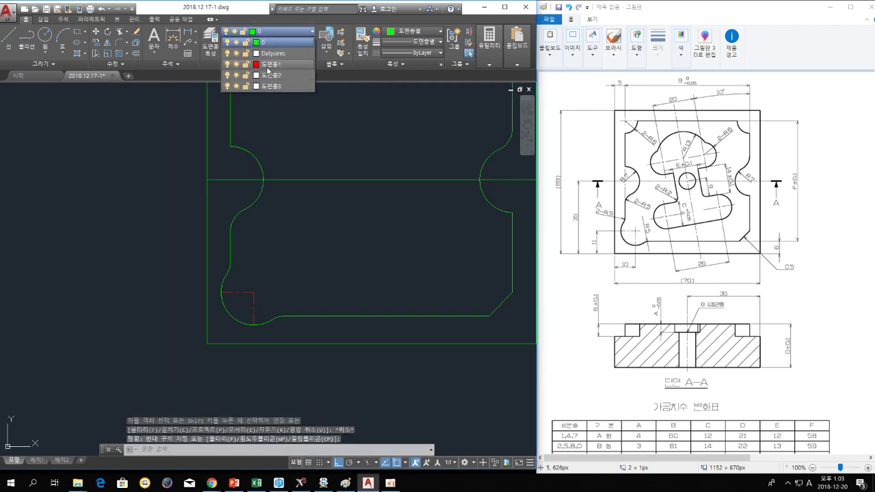
left_click(268, 64)
key("Escape")
key("Escape")
scroll(363, 198, "down", 3)
middle_click_drag(370, 233, 292, 282)
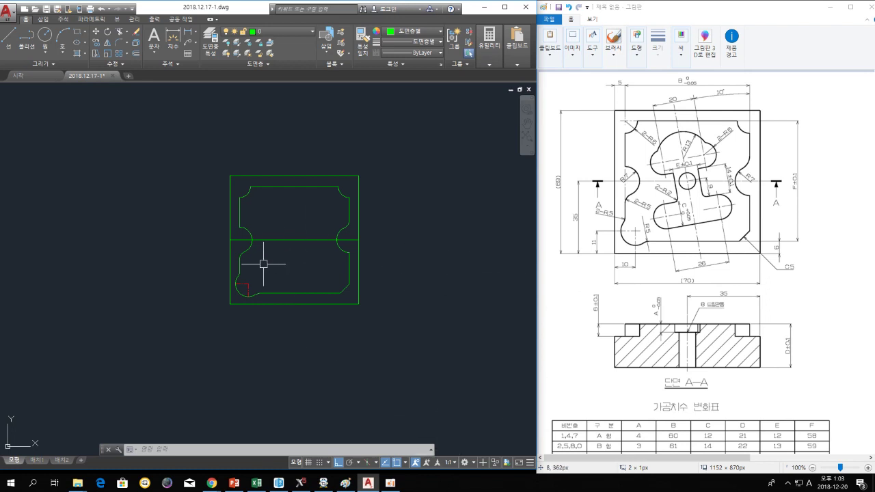
scroll(270, 249, "up", 2)
left_click(313, 240)
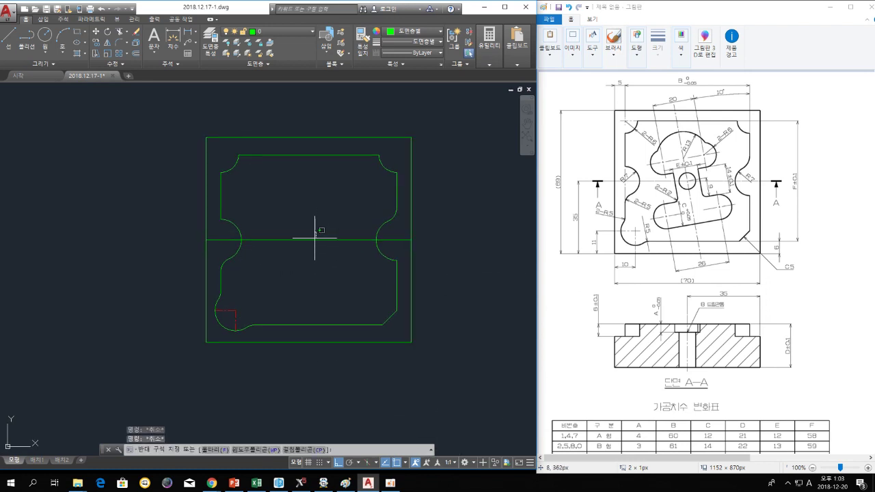
Erase the horizontal line running across the middle of the plate outline
left_click(290, 255)
key("Delete")
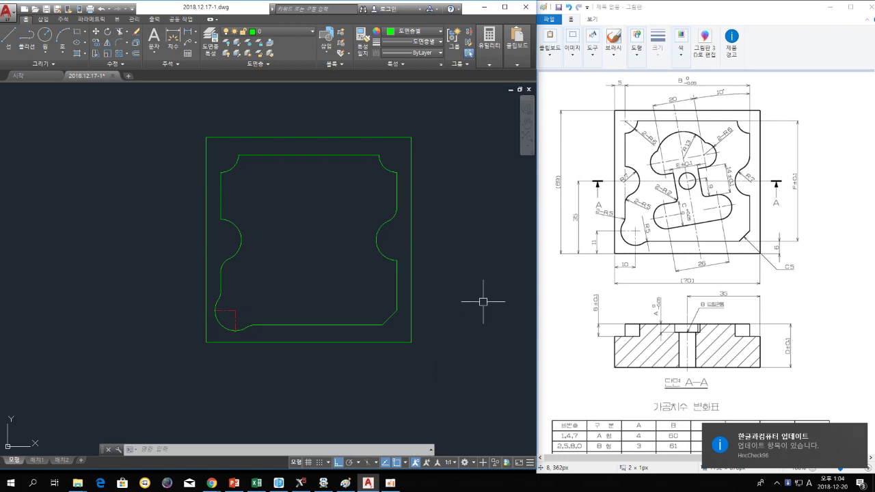
key("Escape")
key("Escape")
key("Escape")
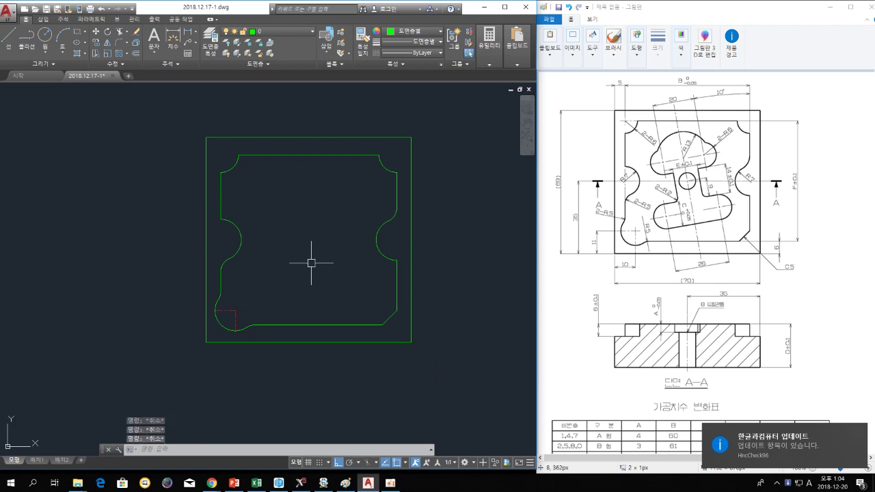
type("l")
key("space")
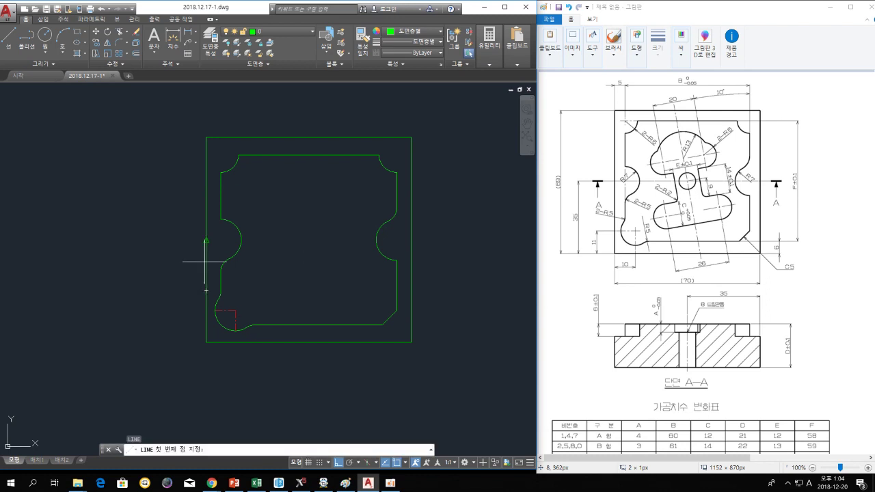
Draw a temporary horizontal midline and a diameter 8 circle at the plate centre
left_click(206, 239)
left_click(411, 240)
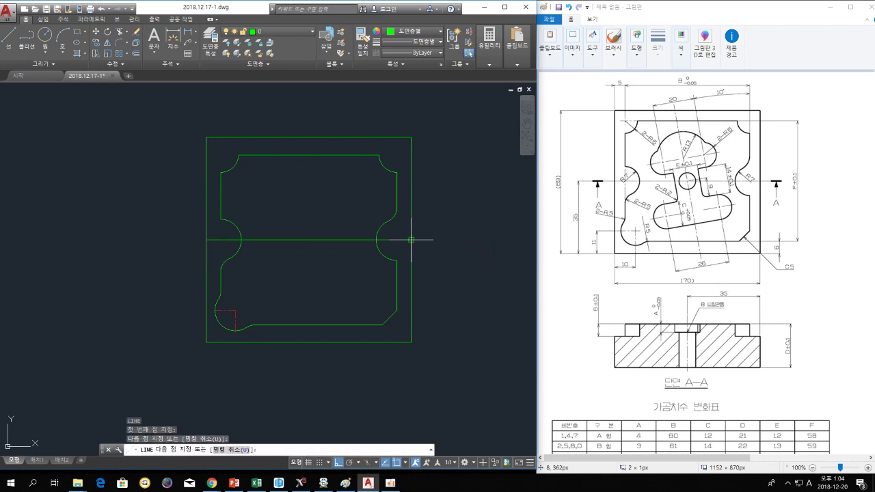
key("Escape")
key("Escape")
key("Escape")
key("Escape")
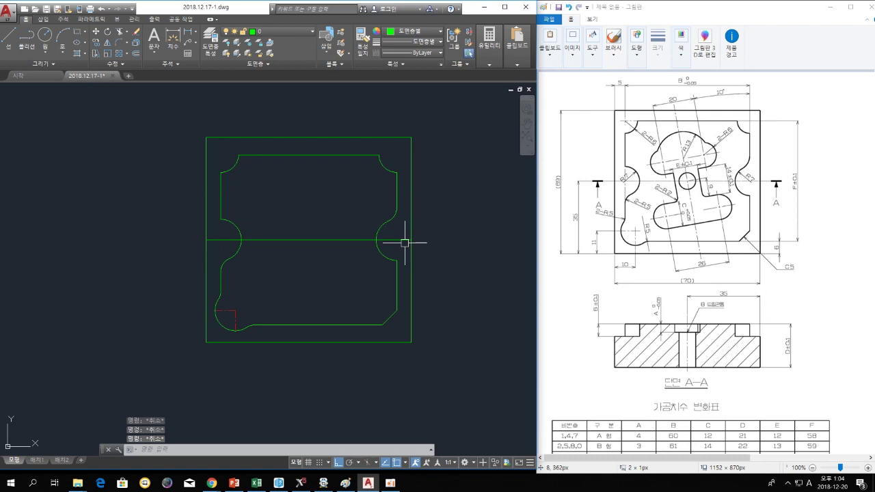
type("c")
key("Return")
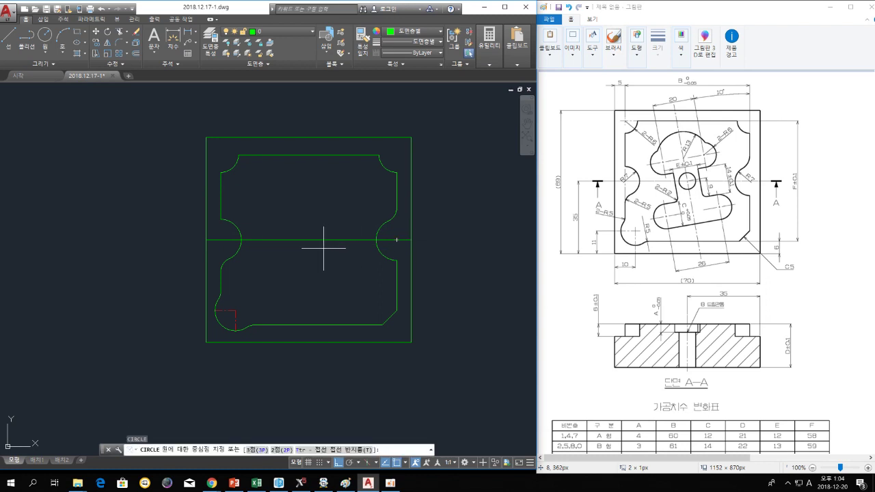
left_click(309, 240)
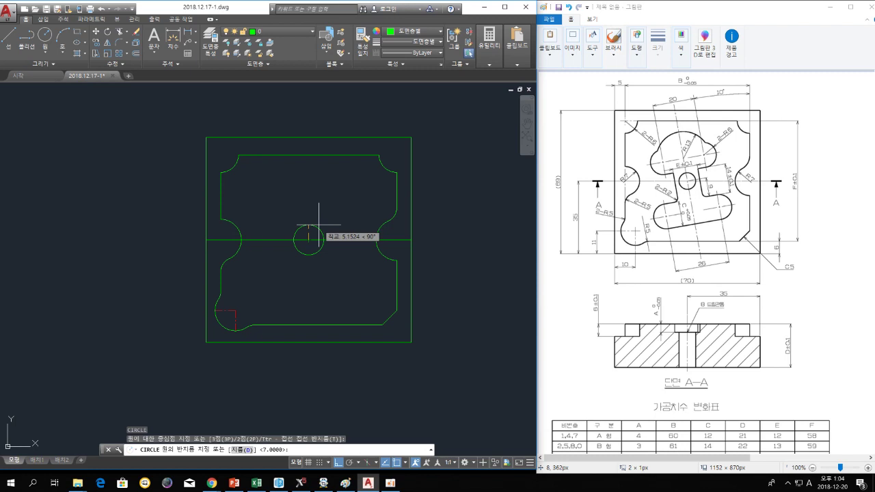
type("d")
key("Return")
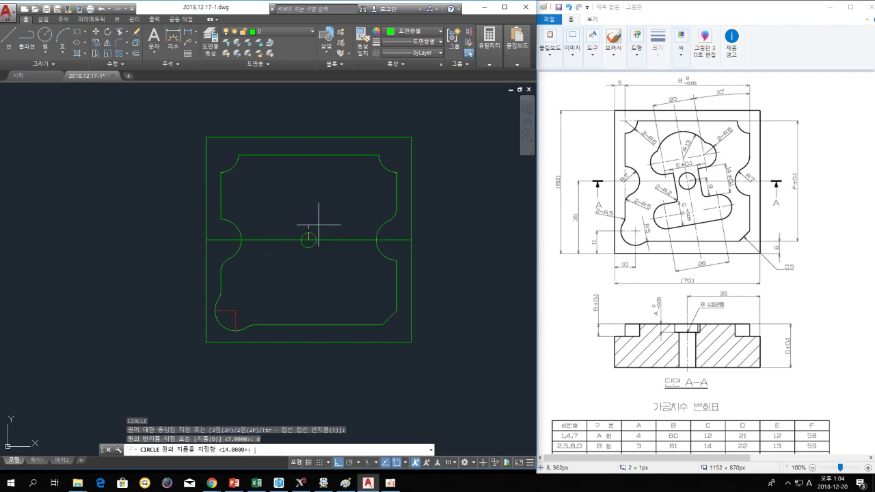
type("8")
key("Return")
key("Escape")
key("Escape")
Replace the midline with a vertical centre line from top to bottom edge
left_click(349, 239)
key("Delete")
type("l")
key("Return")
left_click(308, 138)
left_click(309, 342)
key("Return")
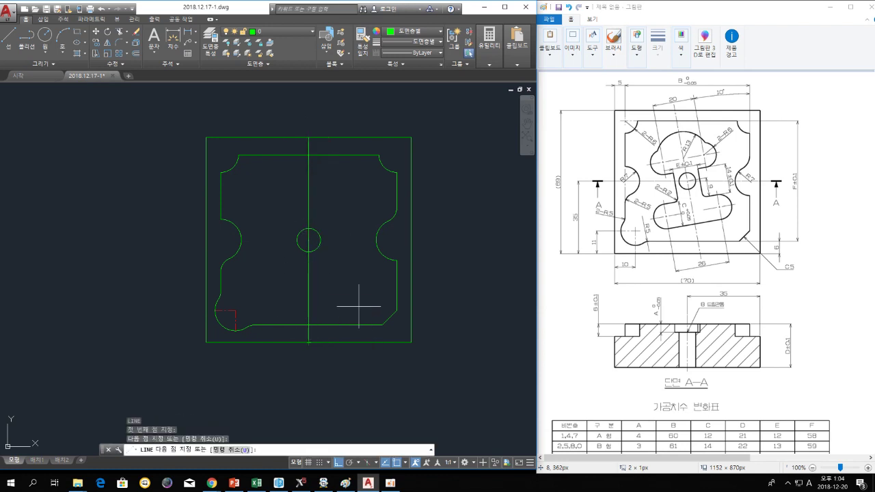
Offset the vertical centre line 6 to both sides
type("o")
key("Return")
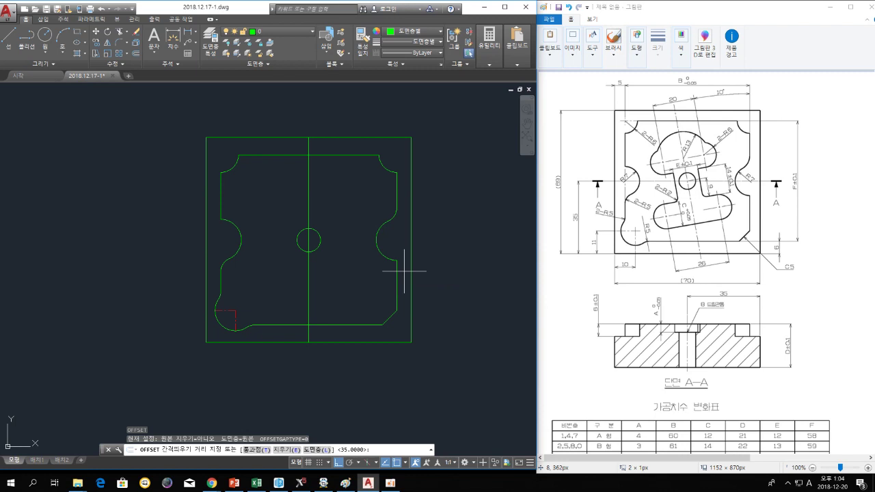
type("6")
key("Return")
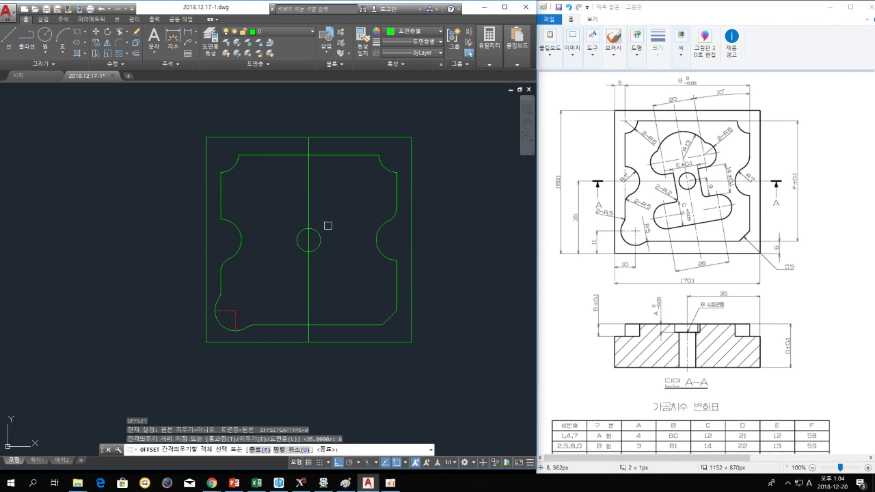
left_click(309, 208)
left_click(323, 209)
left_click(308, 208)
left_click(285, 214)
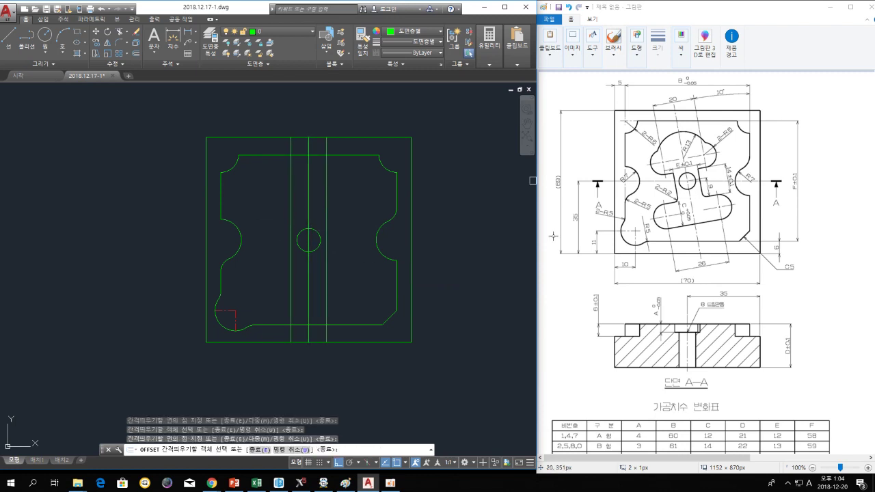
left_click(593, 60)
Draw a pencil stroke around the 1,4,7 row of the reference table
left_click(593, 59)
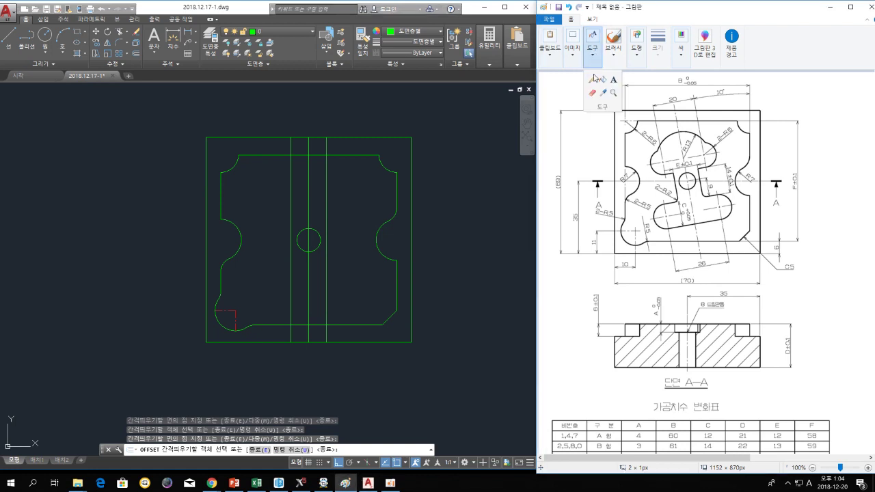
left_click(593, 76)
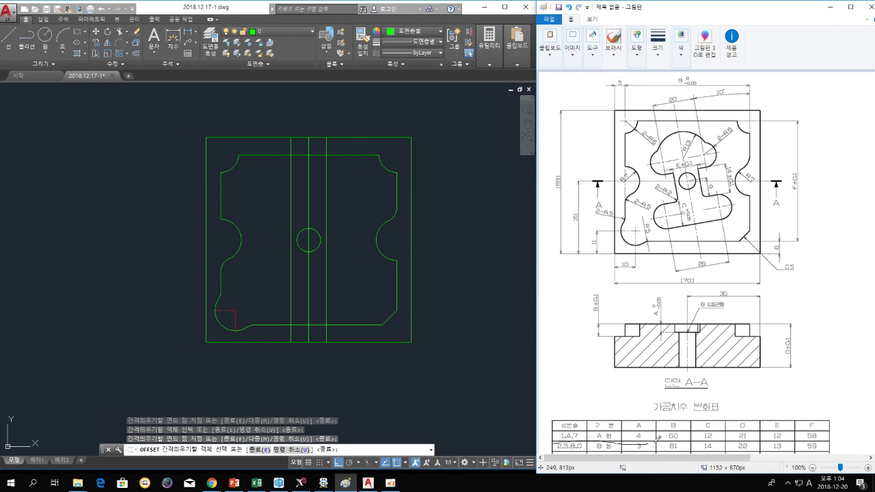
left_click_drag(828, 417, 560, 417)
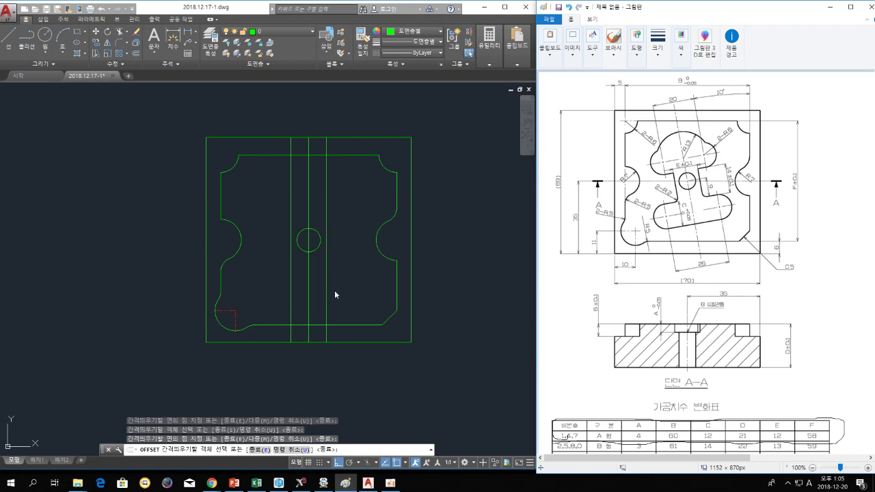
Offset the vertical centre line 10 to both sides
key("Return")
key("Return")
type("10")
key("Return")
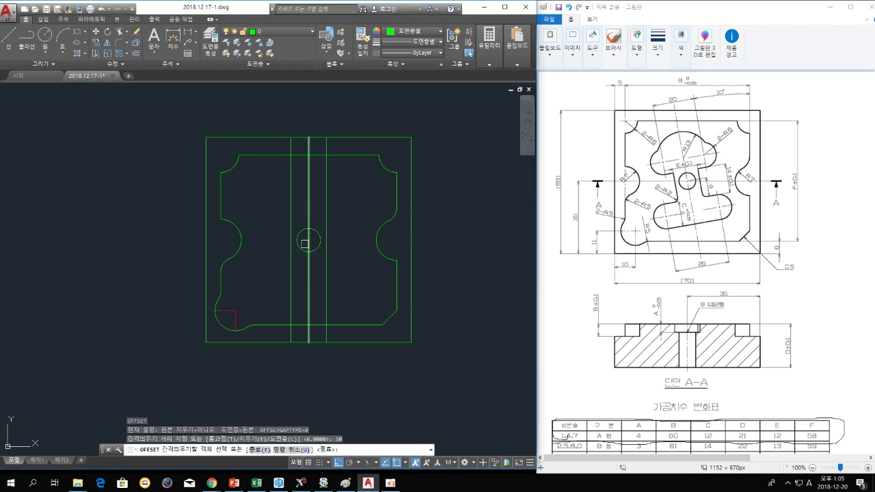
left_click(290, 219)
left_click(281, 199)
left_click(326, 195)
left_click(344, 188)
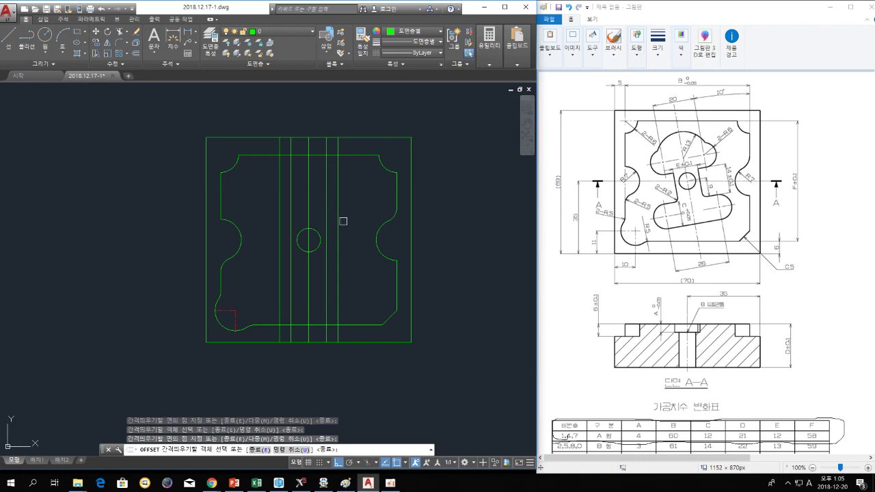
key("Return")
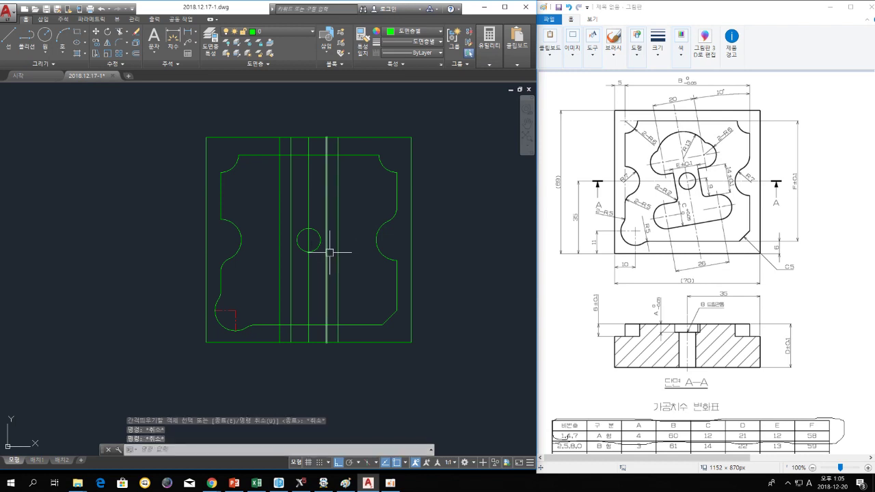
Redraw the horizontal centre line across the plate from the left edge midpoint
type("l")
key("Return")
left_click(205, 240)
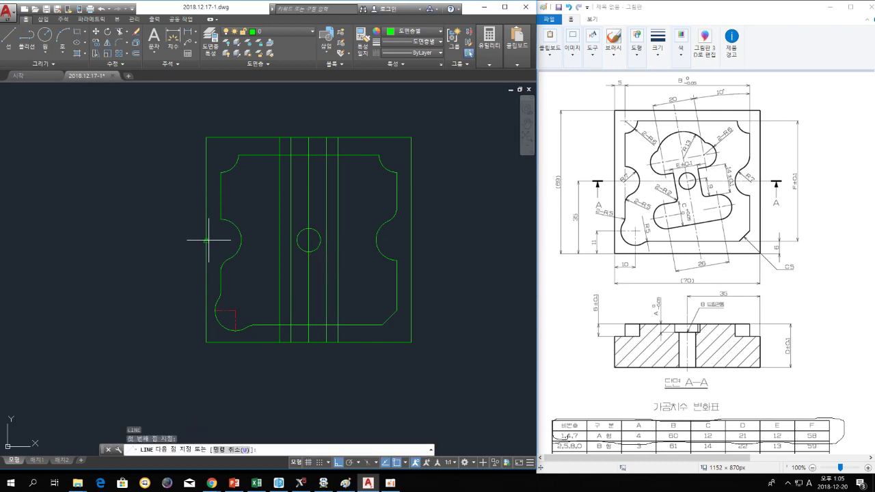
key("Escape")
key("Escape")
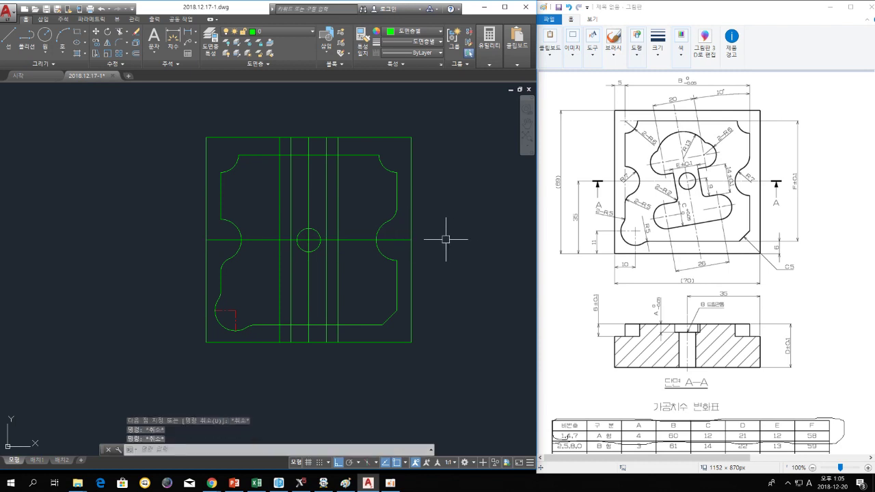
type("o")
key("Return")
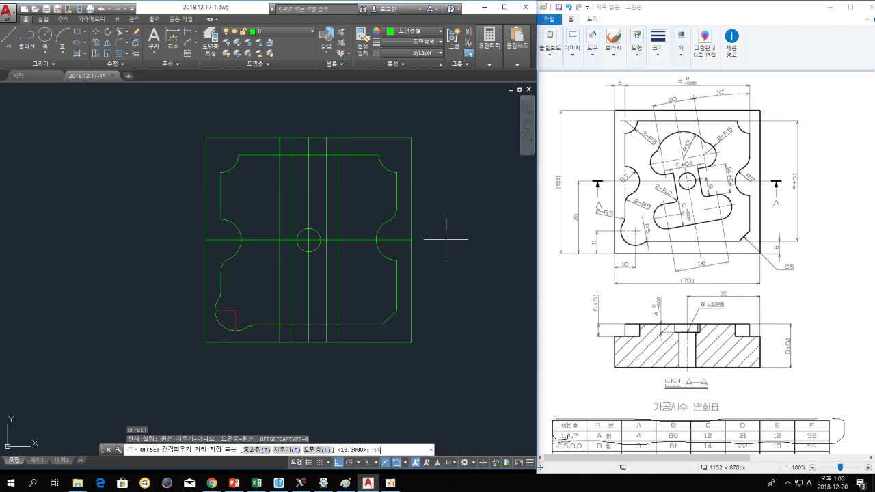
Offset the horizontal centre line 13 upward
key("Return")
left_click(346, 240)
left_click(361, 203)
key("Return")
Draw radius-6 circles at the left and right intersections on the offset line
type("c")
key("Return")
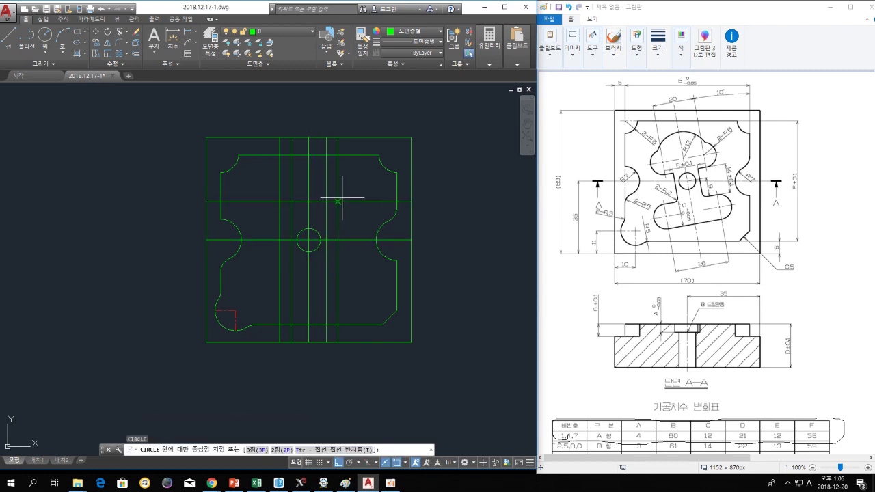
left_click(341, 198)
left_click(356, 190)
type("6")
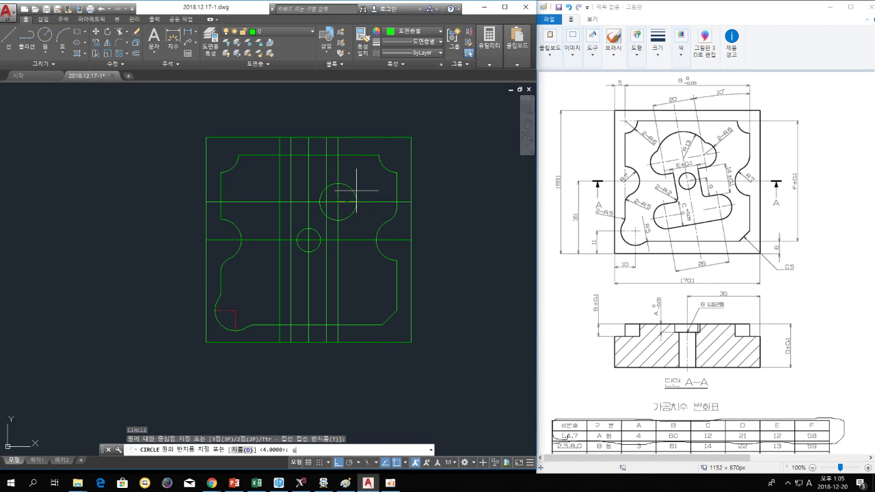
key("Return")
key("Return")
left_click(279, 202)
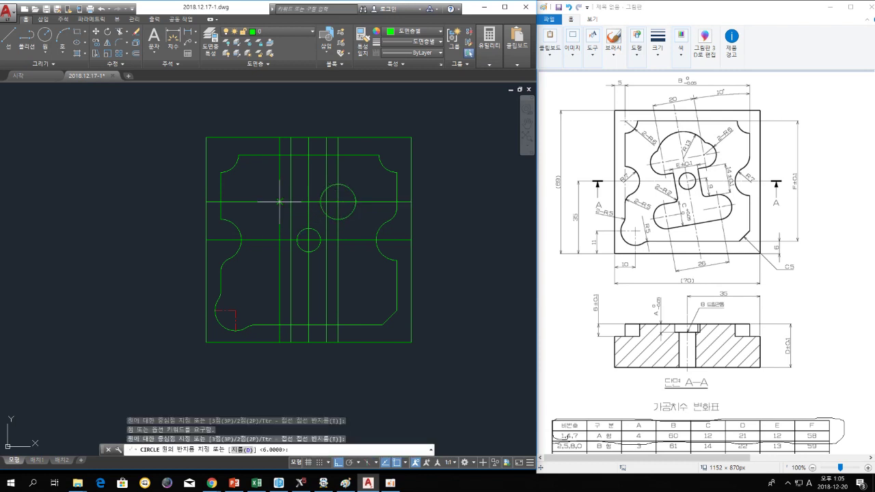
type("6")
key("Return")
key("Escape")
key("Escape")
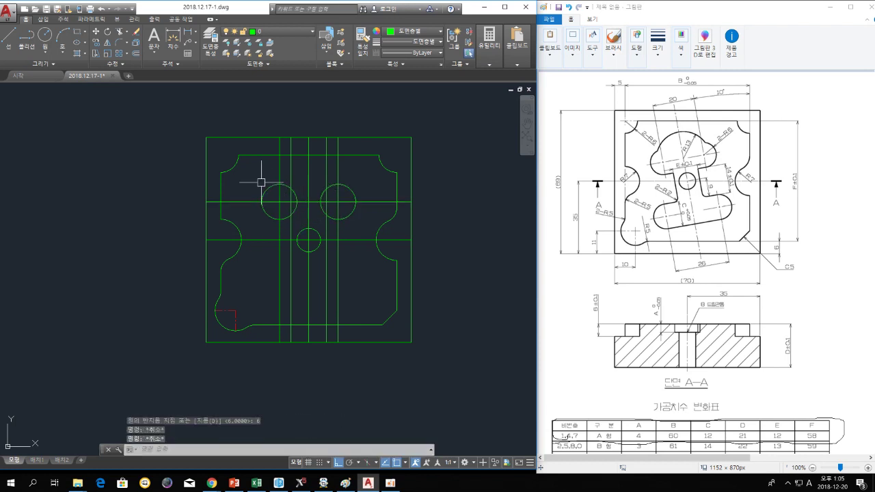
Add a radius-13 circle at the upper middle intersection
scroll(285, 162, "up", 2)
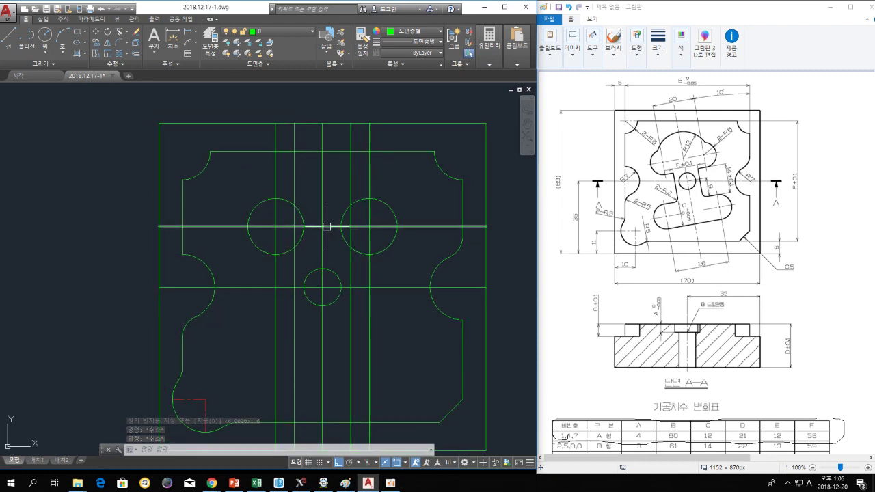
key("space")
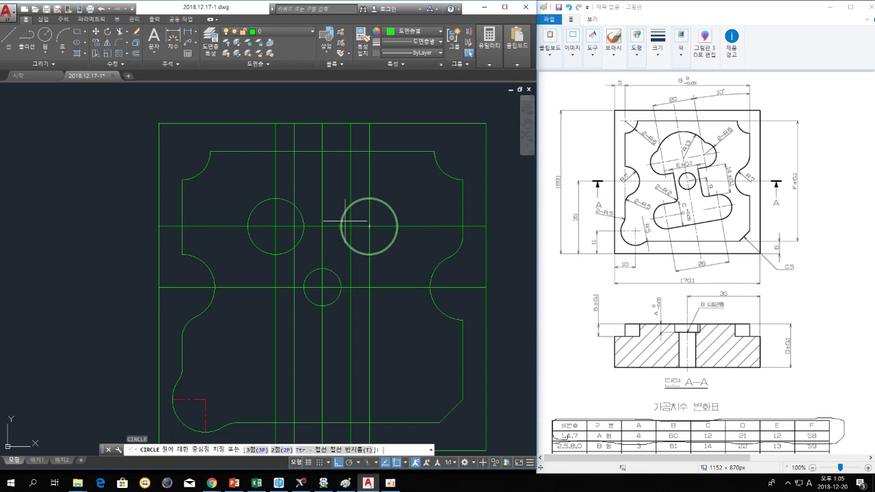
left_click(322, 226)
type("13")
key("Return")
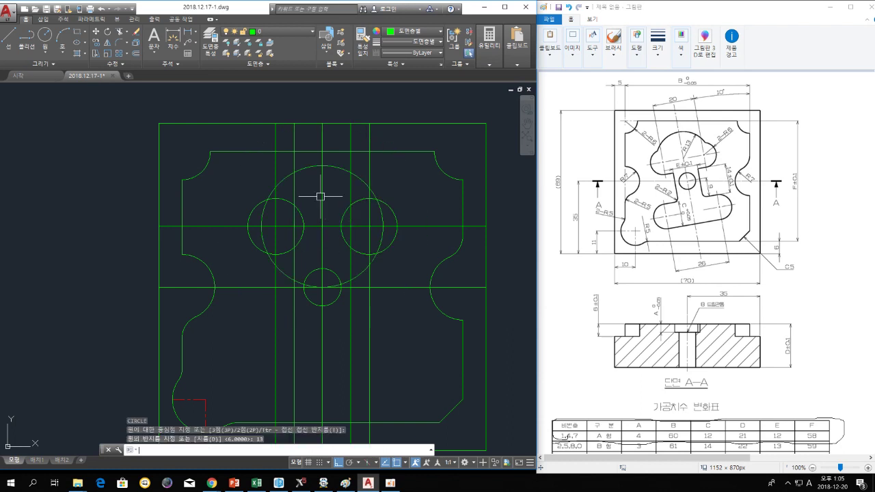
key("Escape")
key("Escape")
type("tr")
key("space")
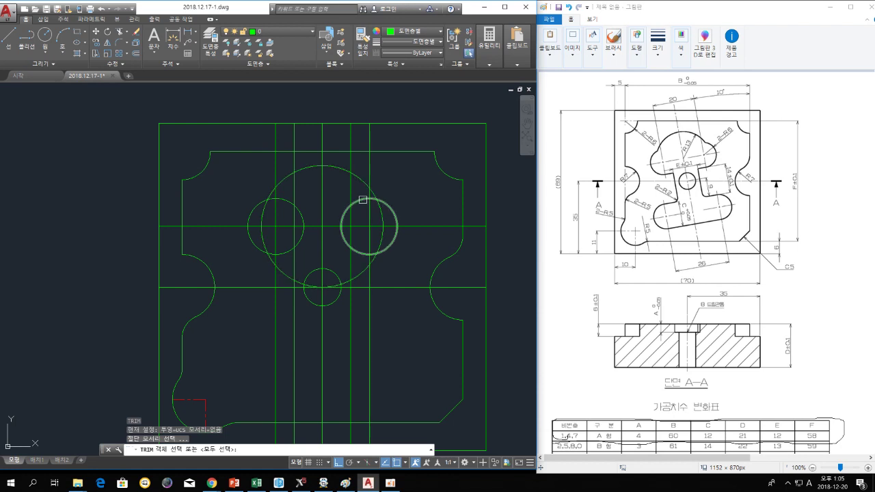
Trim away the small circle arcs inside the radius-13 circle to form the lobed outline
key("space")
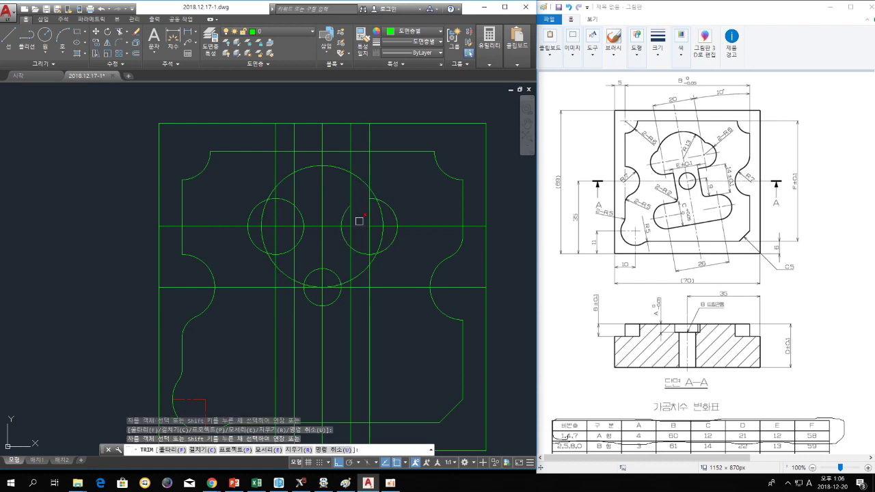
scroll(363, 199, "up", 5)
scroll(226, 256, "down", 3)
scroll(185, 235, "up", 5)
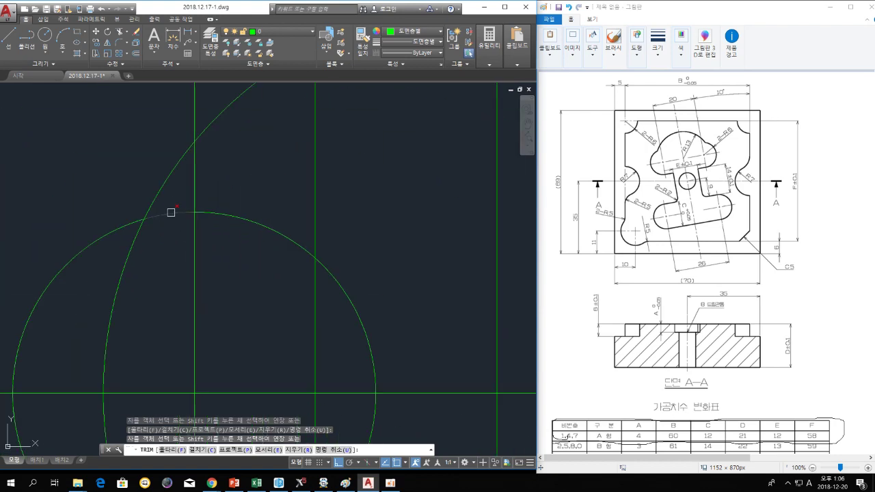
scroll(286, 235, "down", 3)
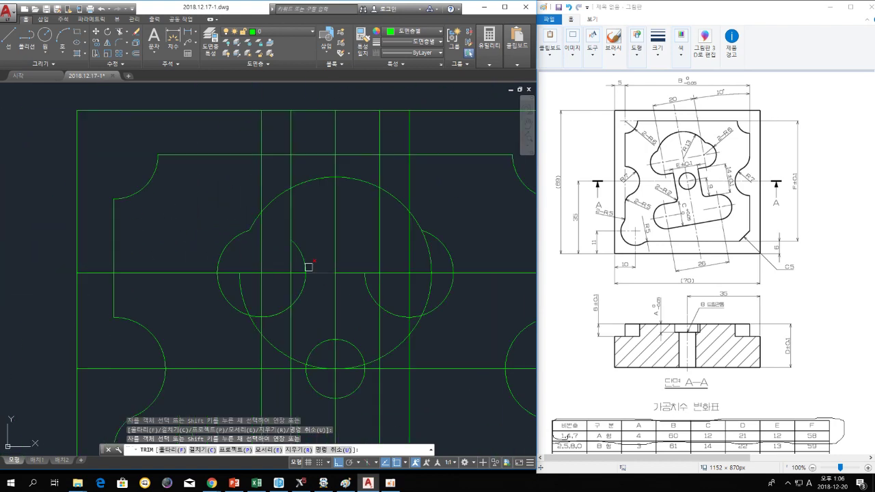
scroll(260, 315, "up", 5)
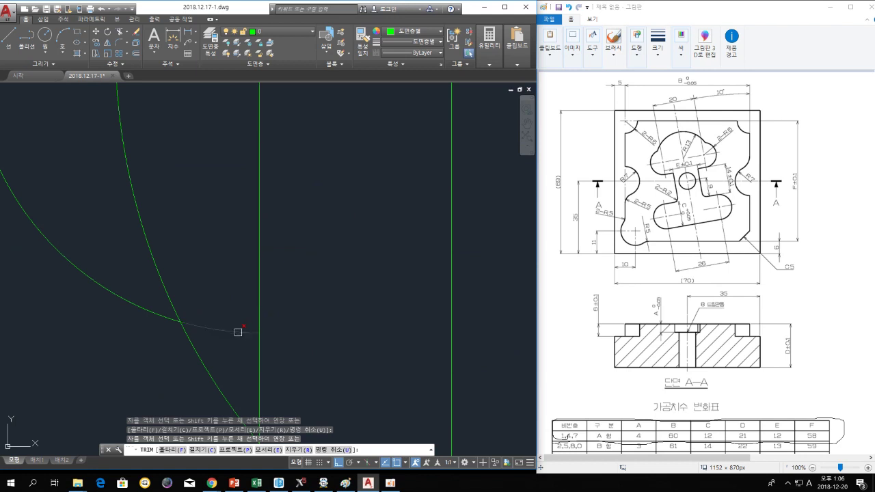
scroll(273, 251, "down", 3)
scroll(249, 239, "up", 4)
middle_click_drag(251, 243, 257, 253)
scroll(424, 232, "down", 3)
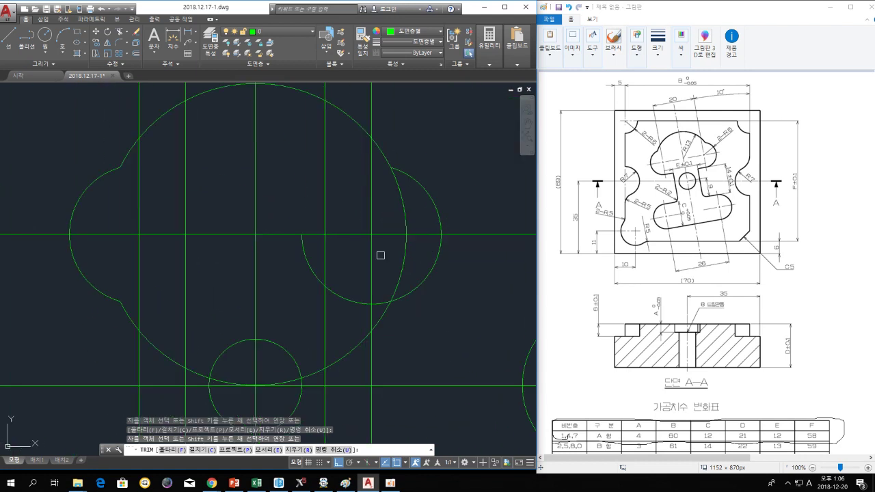
left_click(379, 302)
key("Escape")
left_click(308, 257)
right_click(313, 268)
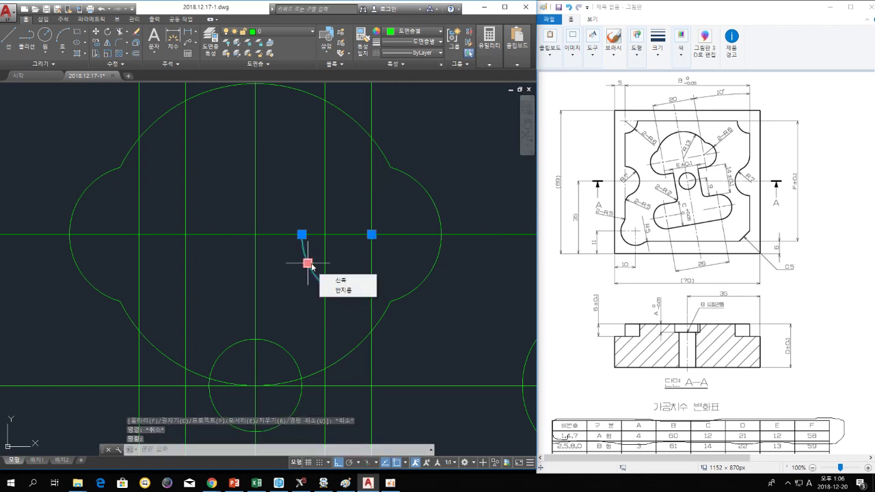
Delete the leftover small arc and the large circle's lower arc
key("Escape")
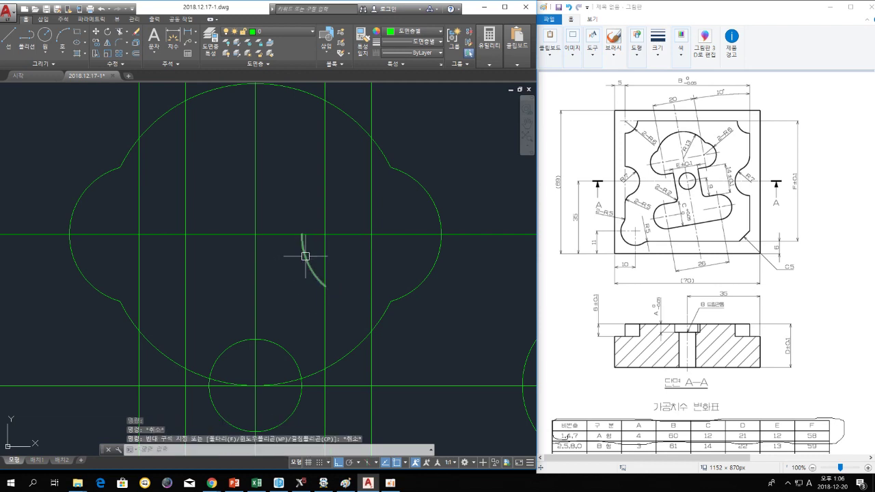
left_click(308, 261)
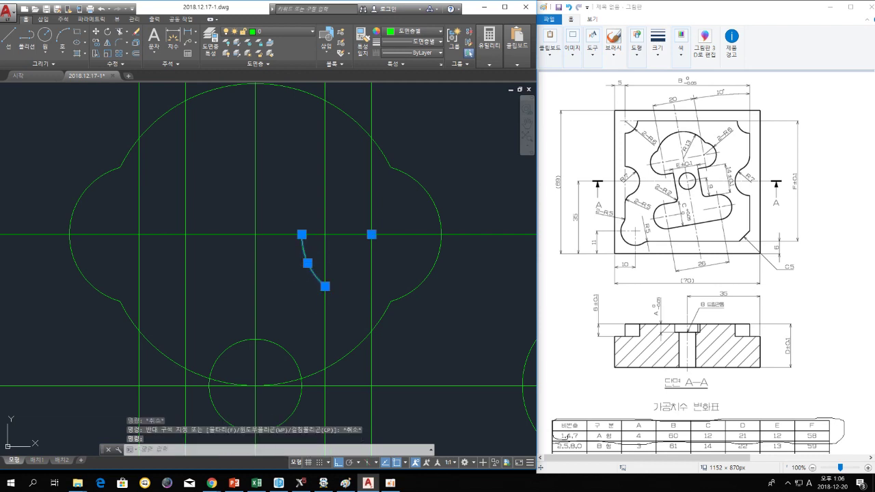
key("Delete")
type("l")
key("Return")
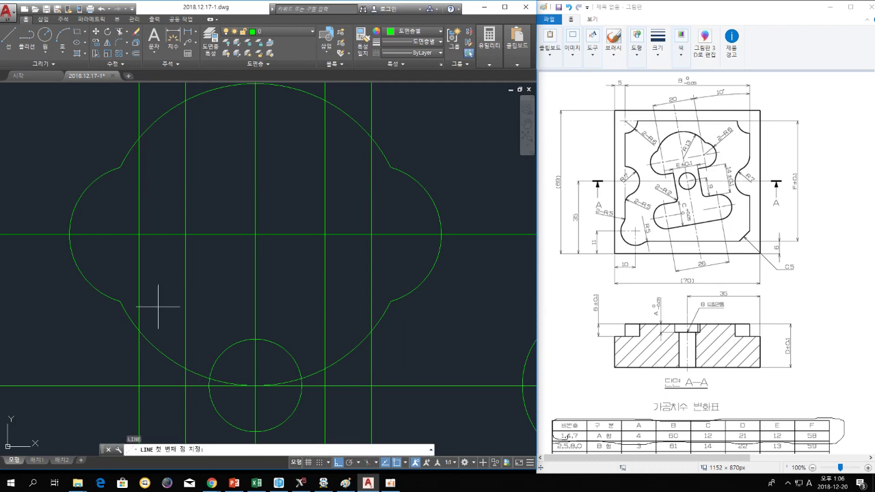
left_click(119, 301)
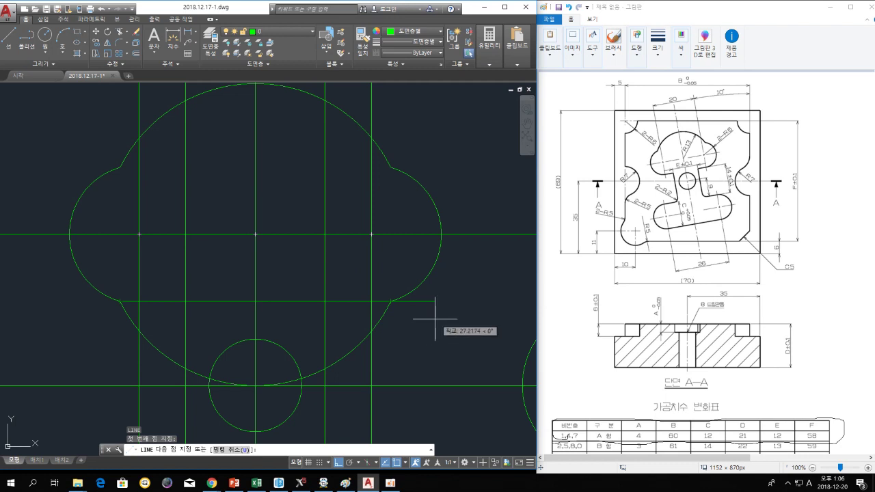
key("Escape")
key("Escape")
key("Escape")
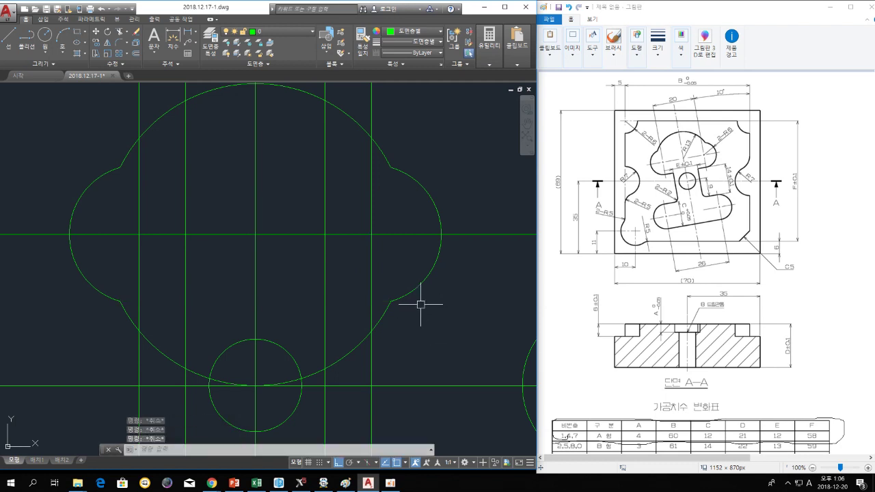
left_click(386, 312)
key("Delete")
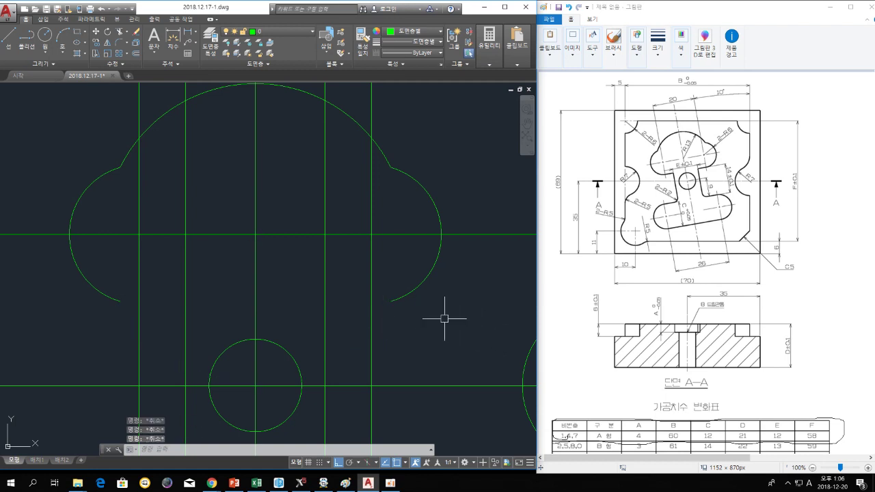
Extend the lower-left and lower-right lobe arcs to the outer vertical lines
type("ex")
key("Return")
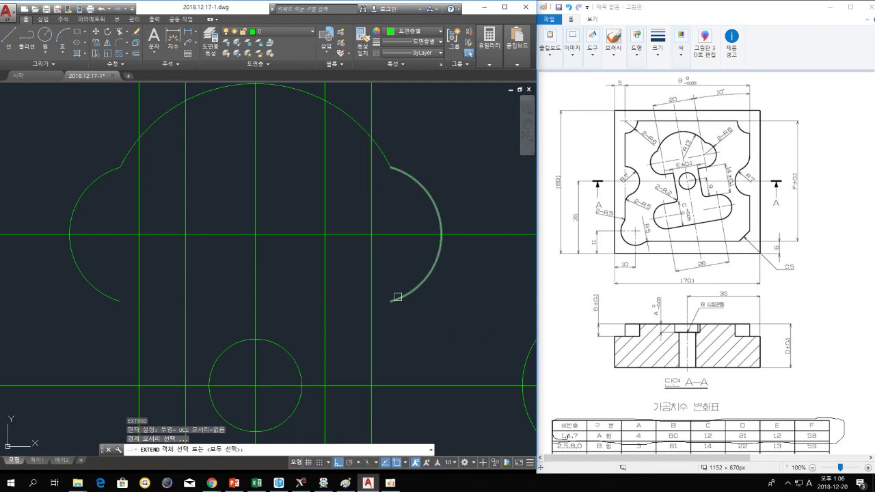
left_click(373, 274)
left_click(140, 257)
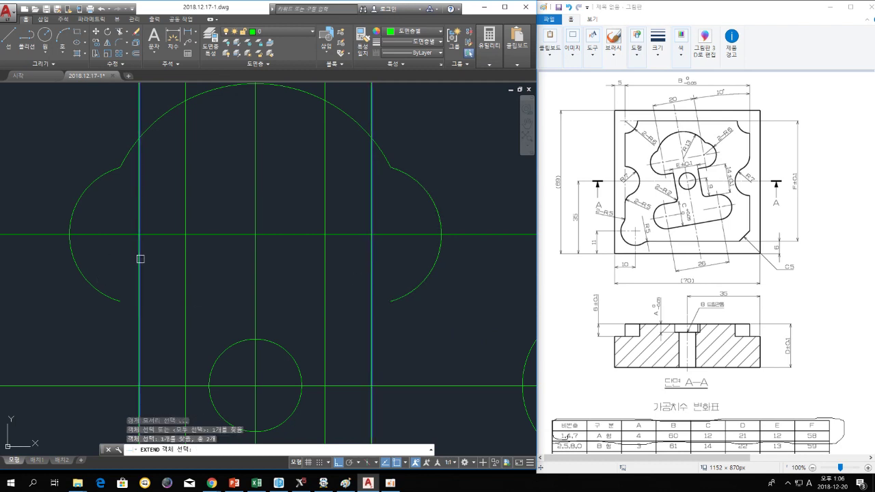
key("Return")
left_click(106, 295)
left_click(408, 295)
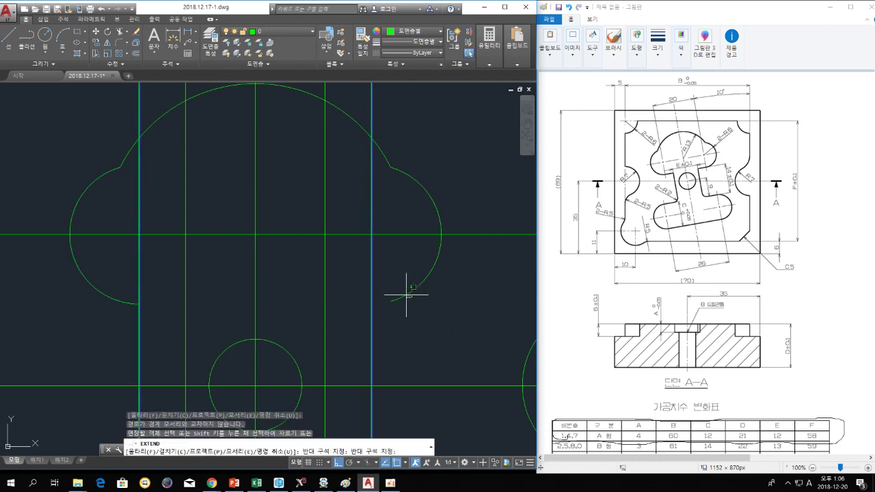
key("Escape")
key("Escape")
key("Escape")
Close the cloud's bottom with a line between the lower-left and lower-right lobe ends
type("l")
key("Return")
left_click(140, 304)
left_click(372, 303)
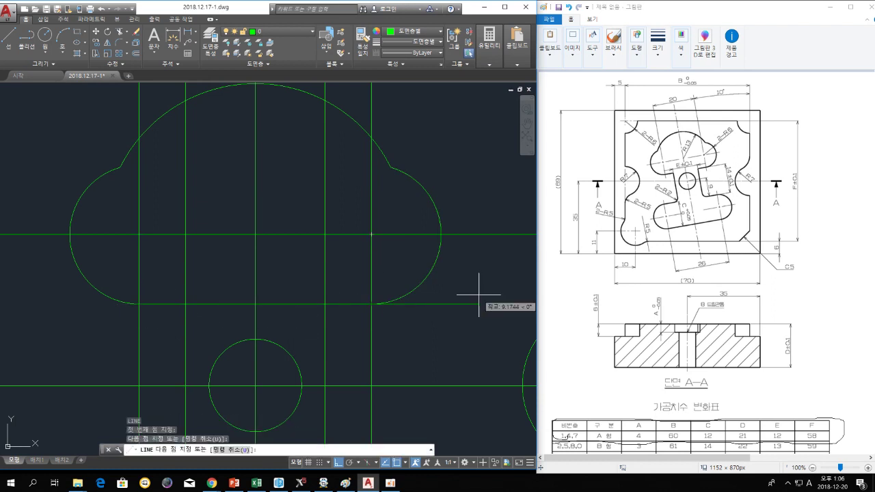
key("Escape")
scroll(469, 291, "down", 5)
scroll(416, 264, "up", 1)
scroll(421, 265, "up", 1)
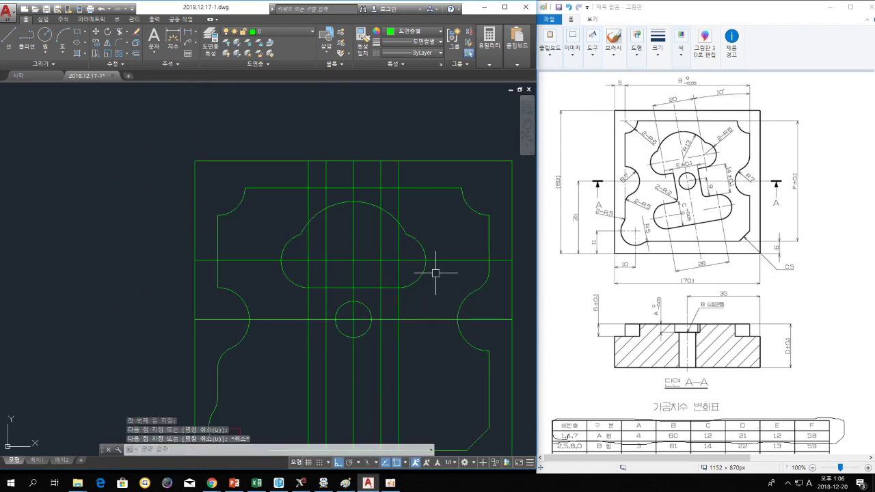
Delete the two spare vertical construction lines
middle_click_drag(441, 269, 430, 244)
key("Escape")
left_click(388, 287)
key("Delete")
left_click(298, 211)
key("Delete")
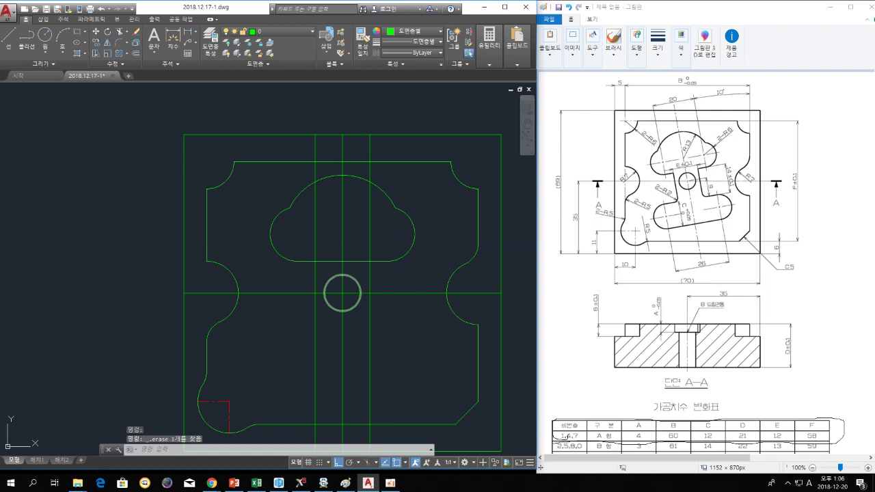
Trim the centre-line pieces inside the contour and top arc
type("tr")
key("space")
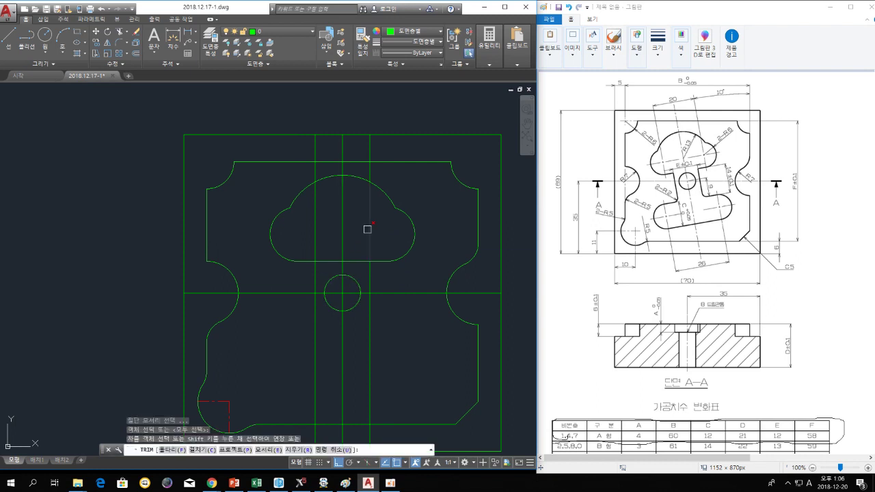
left_click(363, 264)
left_click(345, 230)
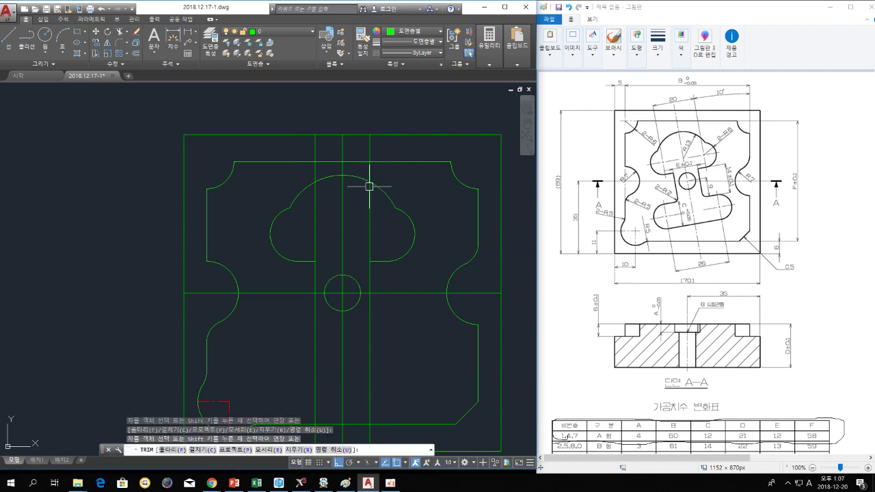
key("space")
Trim the stub above the top arc and the bottom edge between the cloud's lower edges to form the stem
key("space")
left_click(384, 190)
key("space")
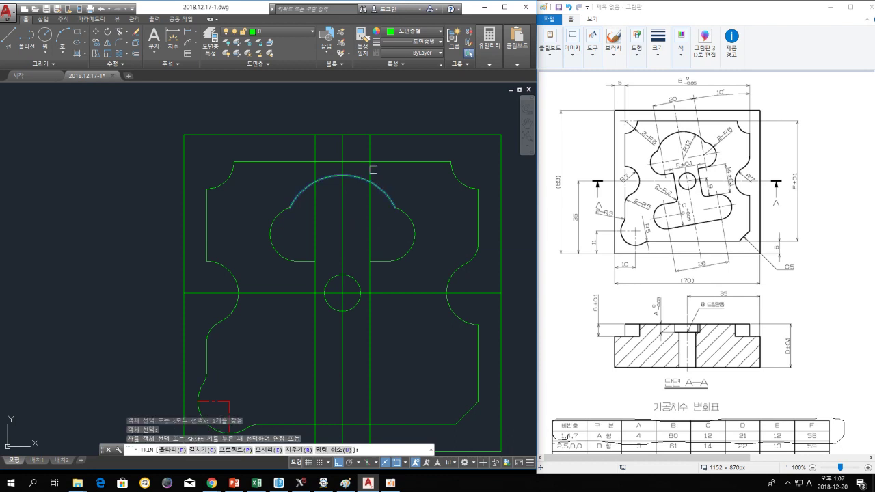
left_click(312, 168)
key("space")
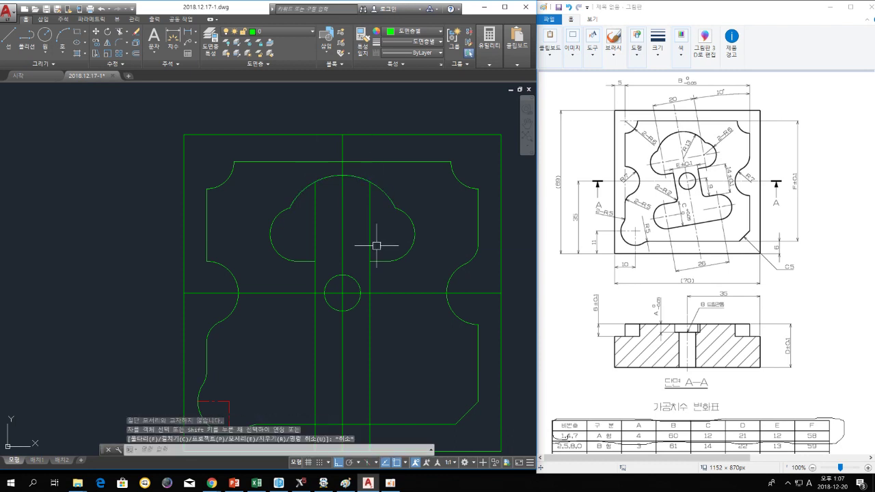
key("space")
left_click(375, 259)
left_click(308, 260)
key("space")
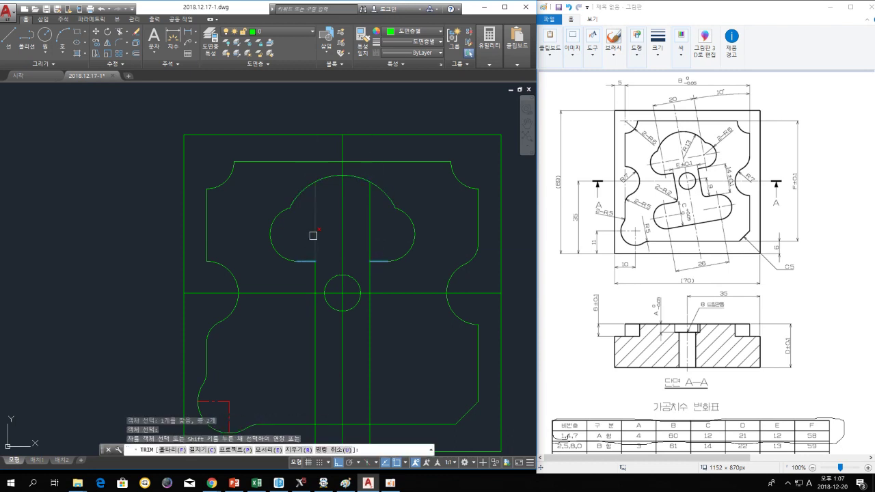
key("Escape")
middle_click_drag(417, 270, 410, 220)
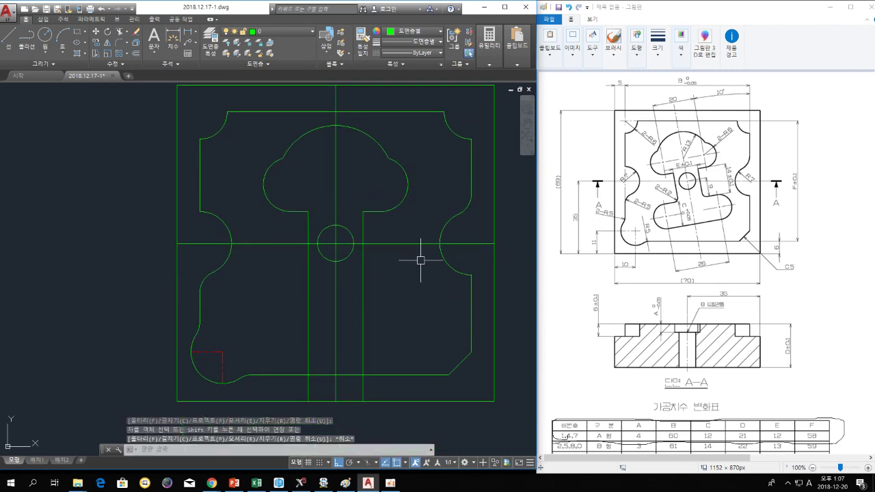
Offset the horizontal centre line 7 units downward
middle_click_drag(420, 254, 414, 229)
type("o")
key("space")
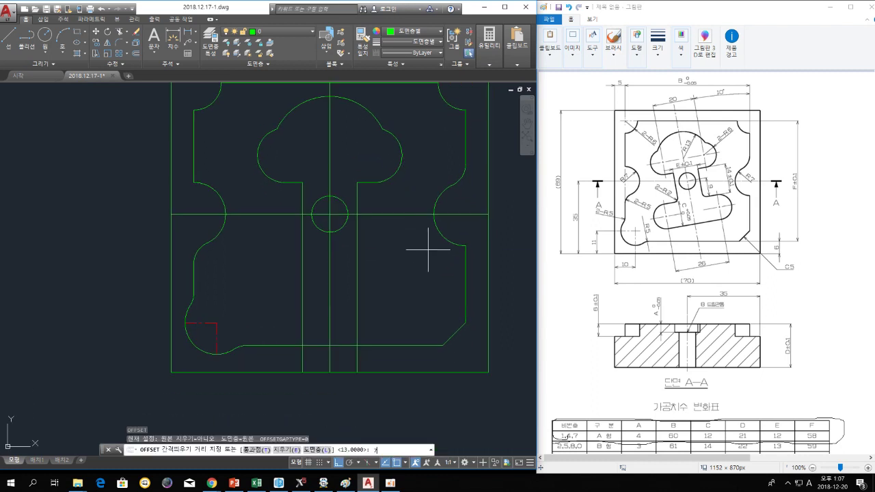
type("7")
key("space")
left_click(392, 215)
left_click(395, 239)
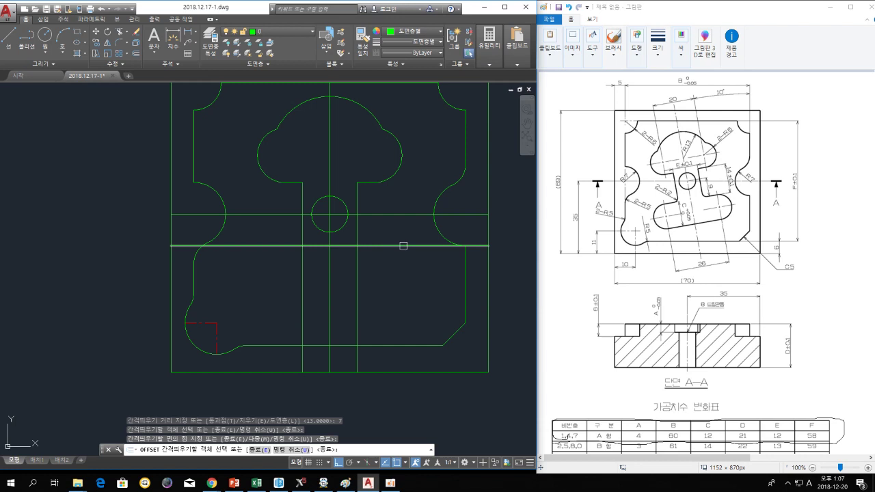
key("Escape")
key("Escape")
key("Escape")
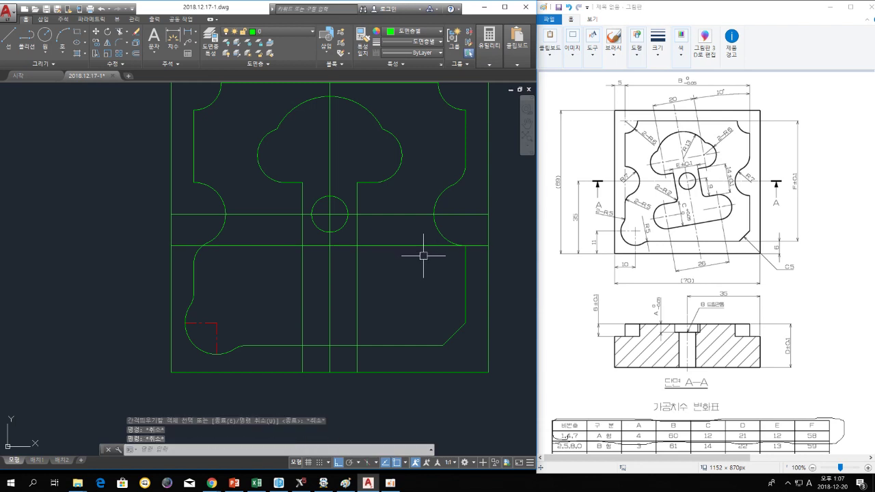
Offset that new horizontal line a further 12 units downward
type("o")
key("space")
type("12")
key("space")
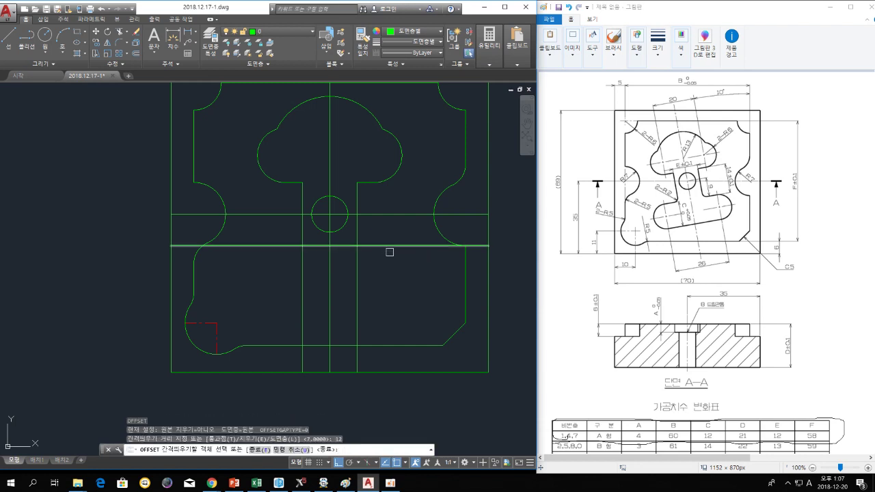
left_click(387, 246)
left_click(385, 295)
key("space")
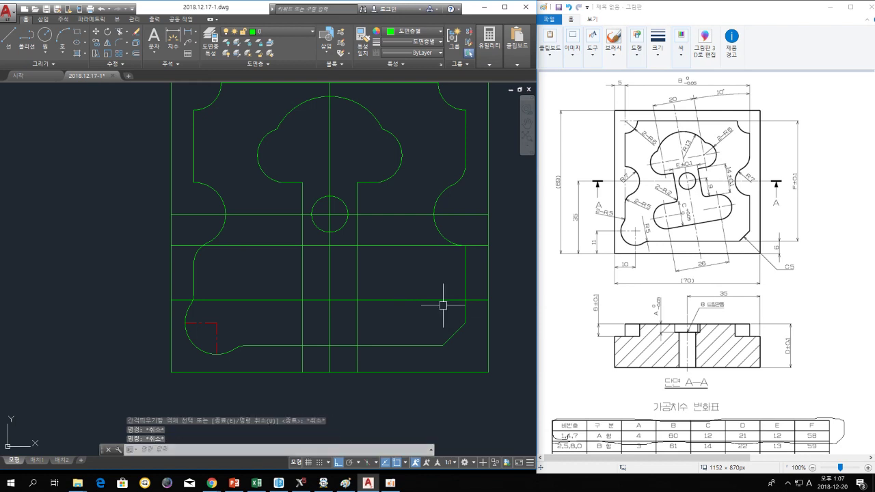
Offset the vertical centre line 13 units to each side
key("space")
type("1")
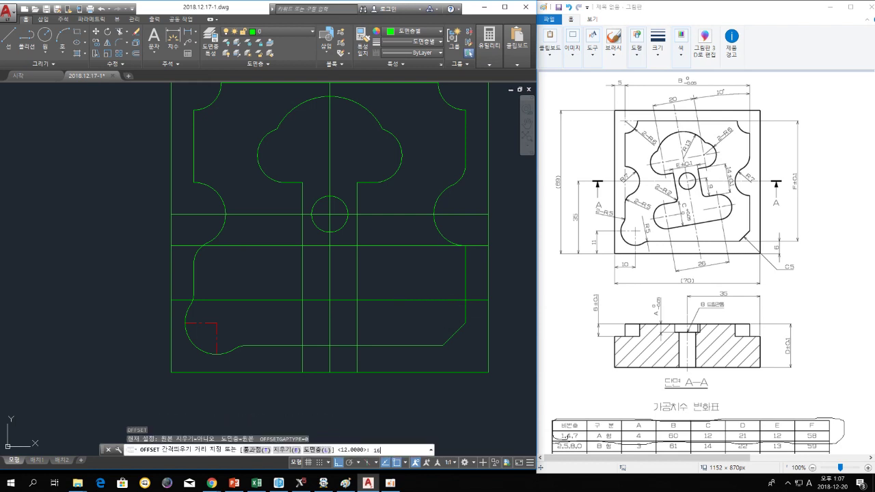
key("space")
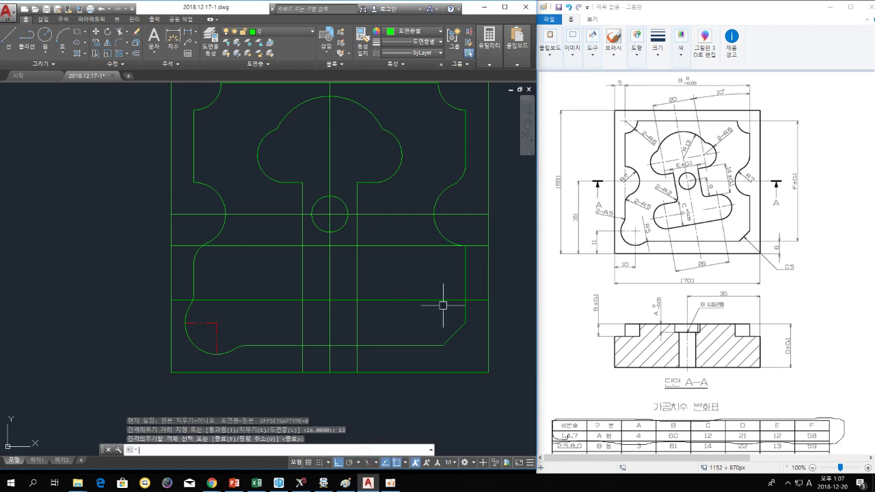
key("Escape")
key("Escape")
key("Escape")
key("space")
type("13")
key("space")
left_click(330, 271)
left_click(261, 274)
key("Escape")
key("Escape")
key("Escape")
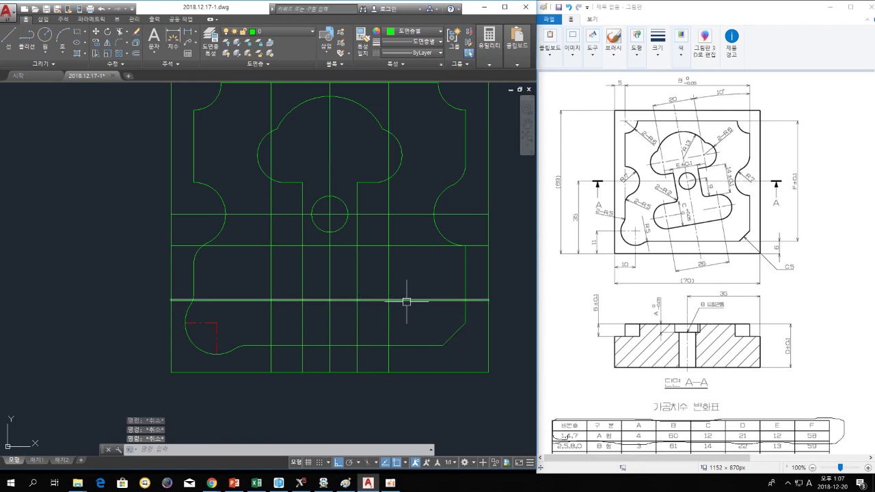
Trim both new vertical lines to the band between the two horizontal lines
type("tr")
key("Return")
left_click(409, 246)
left_click(409, 299)
key("Return")
left_click(271, 326)
left_click(273, 232)
left_click(389, 227)
key("Escape")
key("Escape")
key("Escape")
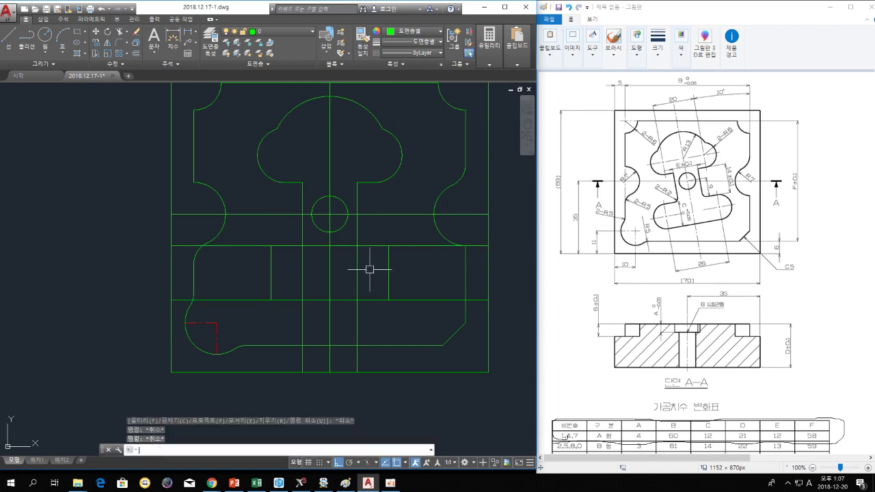
Draw radius-6 circles centred on the midpoints of both vertical lines
type("c")
key("Return")
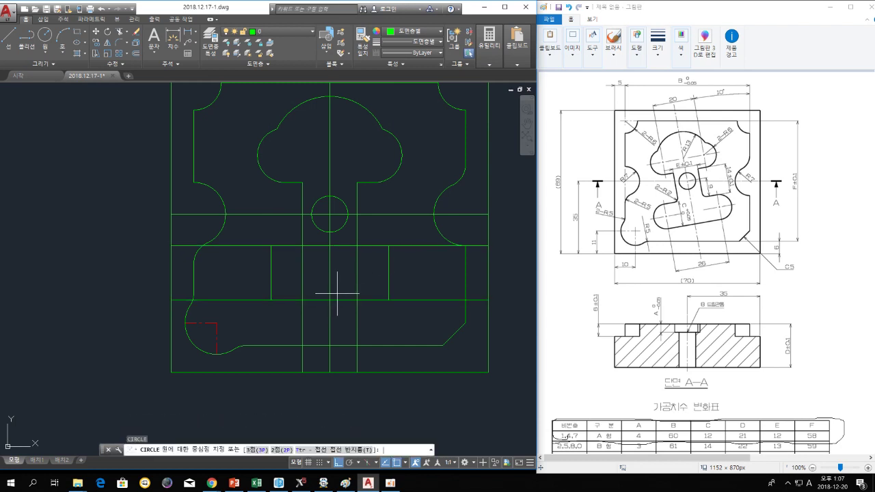
left_click(270, 280)
left_click(271, 246)
key("space")
left_click(389, 273)
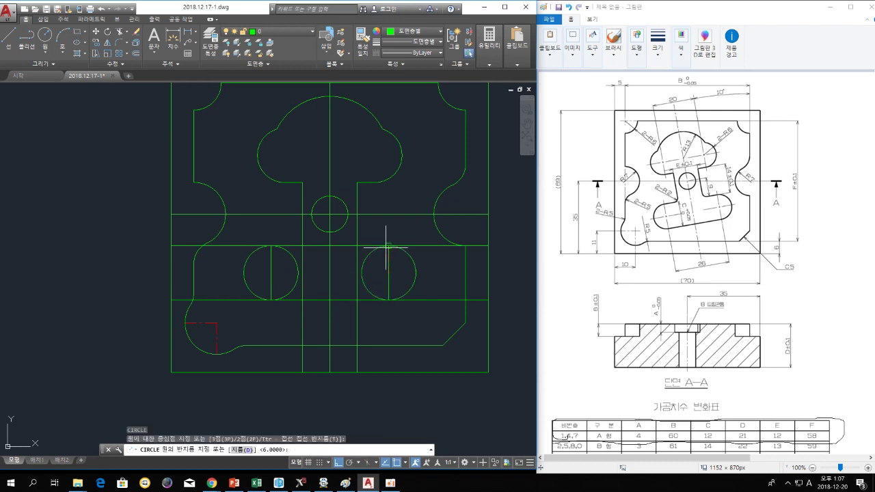
left_click(385, 245)
Trim the circles to outward semicircles and cut the horizontal lines outside the arcs
type("tr")
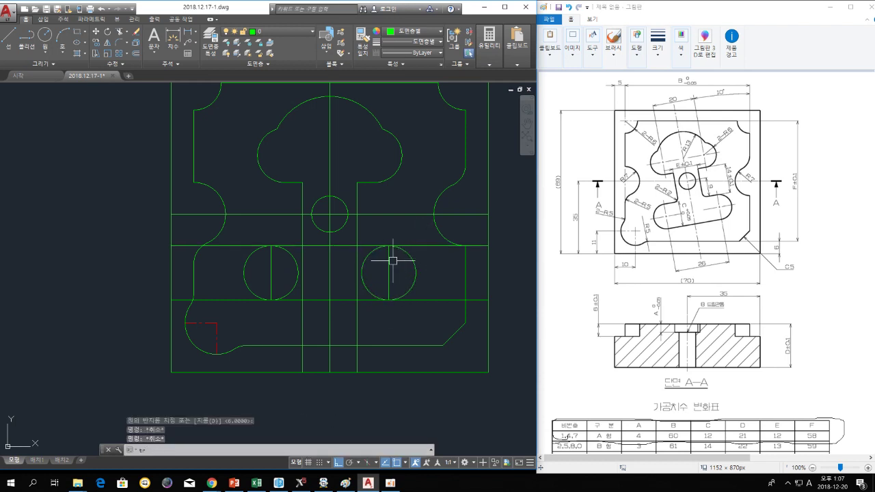
key("Return")
left_click(366, 260)
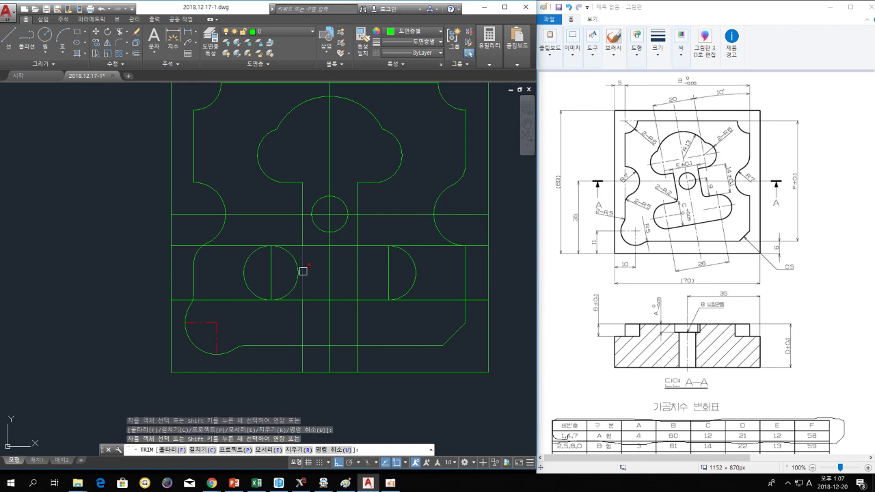
key("Return")
key("Return")
left_click(252, 255)
left_click(407, 257)
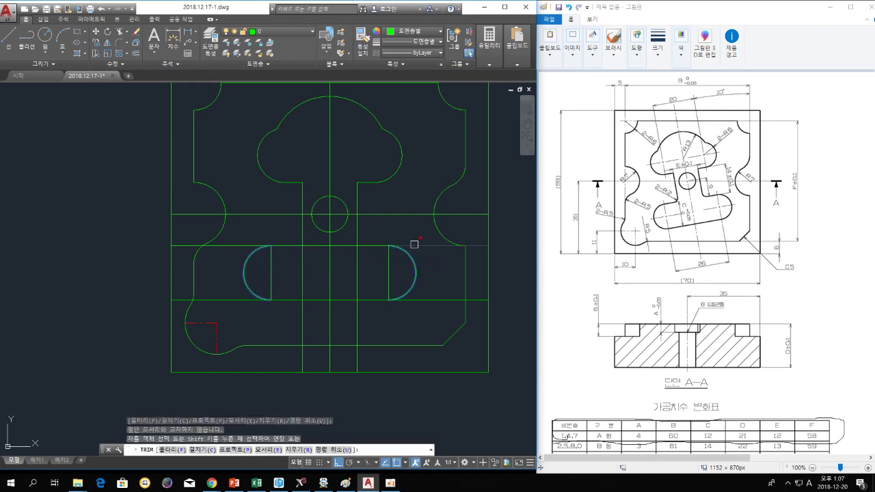
key("Return")
left_click(426, 294)
left_click(308, 319)
left_click(412, 302)
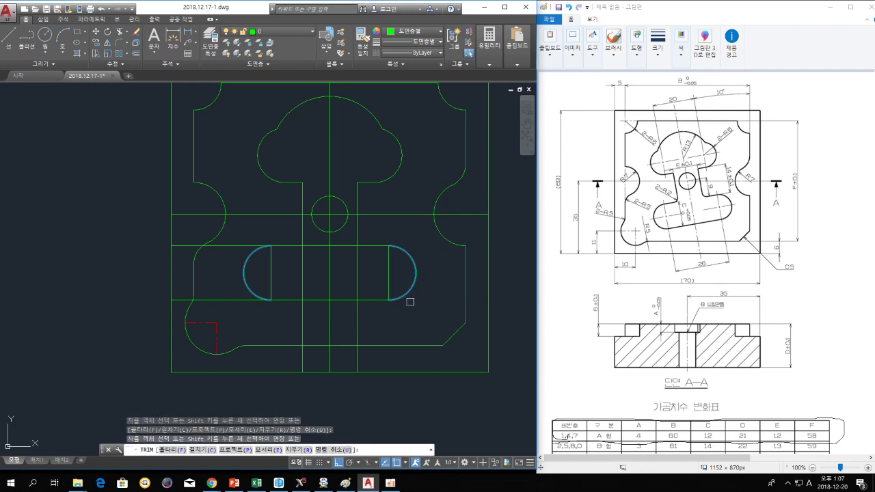
left_click(220, 302)
key("Escape")
key("Escape")
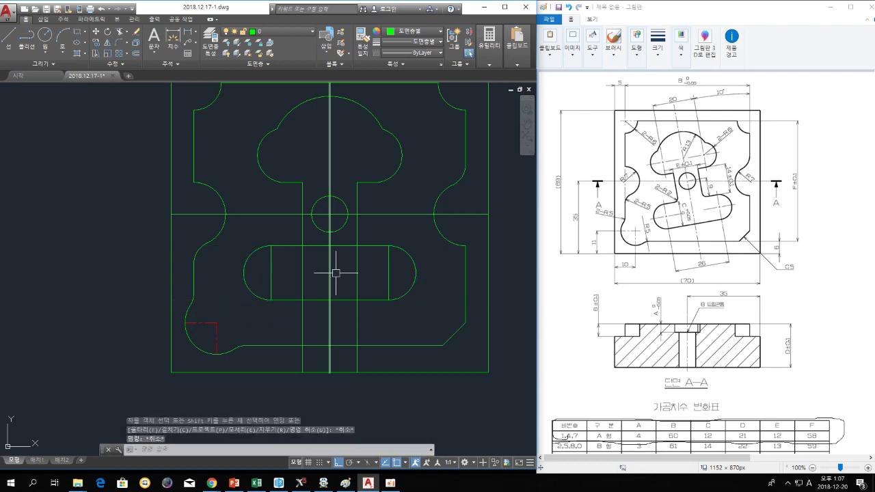
Begin another trim using the bottom slot edge as the cutting edge
key("Escape")
key("Escape")
type("tr")
key("Return")
left_click(355, 265)
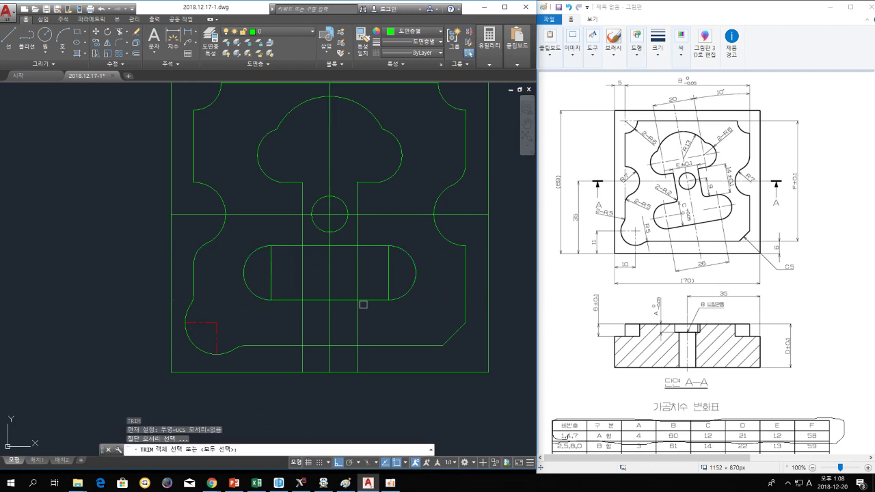
Trim the inner vertical lines out of the slot
key("Return")
left_click(312, 332)
left_click(303, 312)
left_click(365, 313)
left_click(348, 325)
left_click(357, 289)
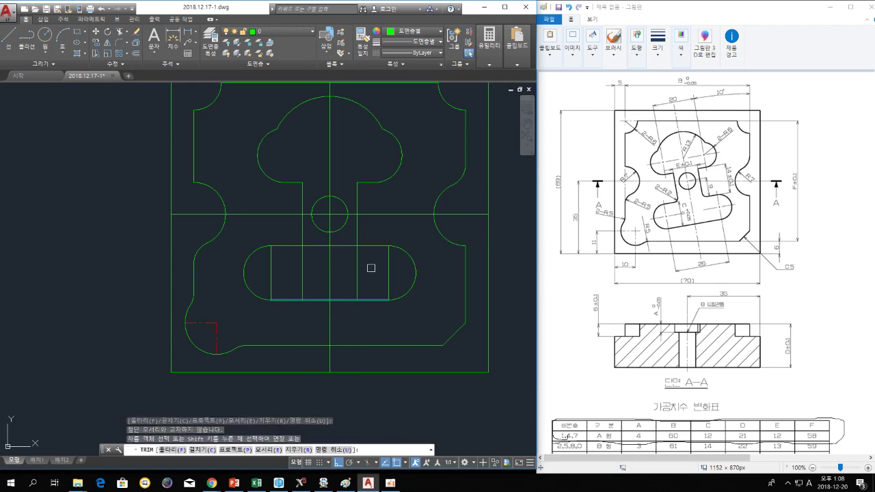
left_click(370, 261)
left_click(342, 279)
left_click(318, 238)
left_click(301, 262)
key("Escape")
Erase the leftover line inside the slot
left_click(389, 269)
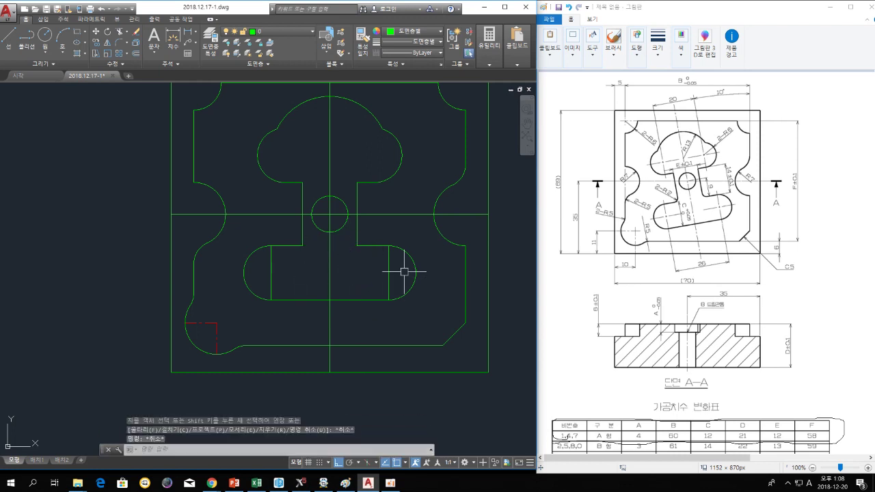
left_click(378, 283)
left_click(347, 290)
key("Delete")
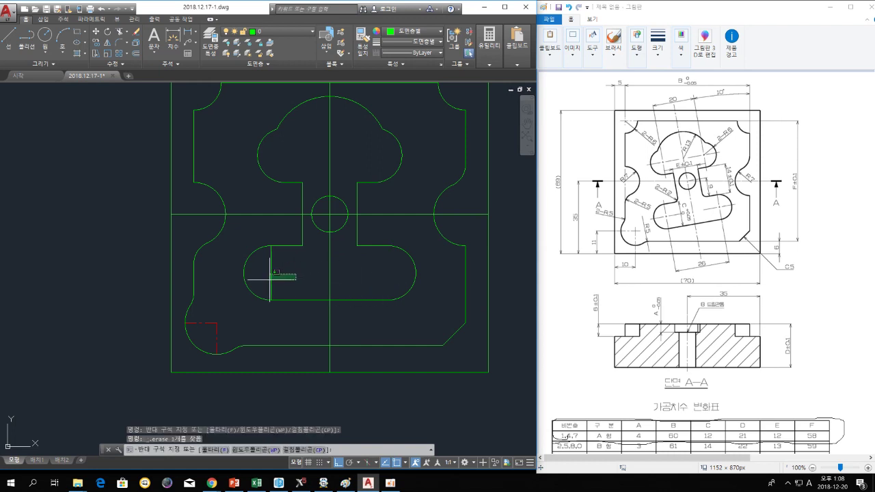
Erase the horizontal and vertical centre lines
middle_click_drag(348, 218, 344, 254)
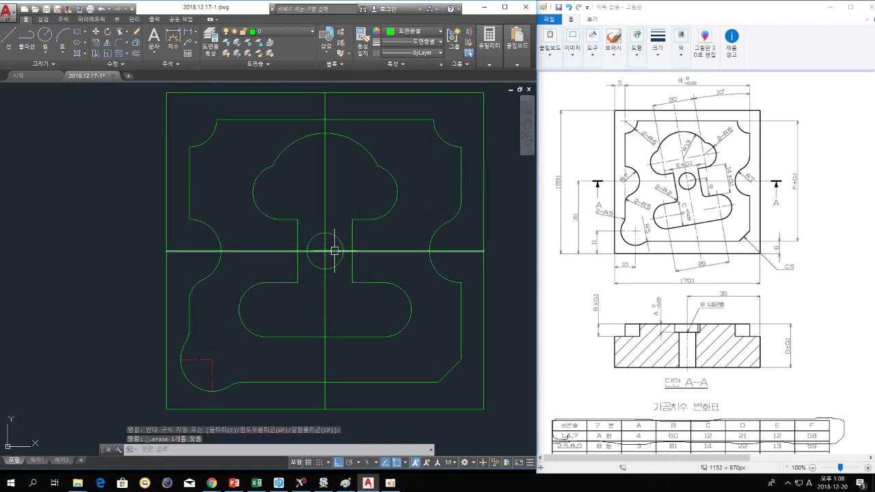
left_click(358, 251)
key("Delete")
left_click(324, 193)
key("Delete")
scroll(375, 244, "down", 2)
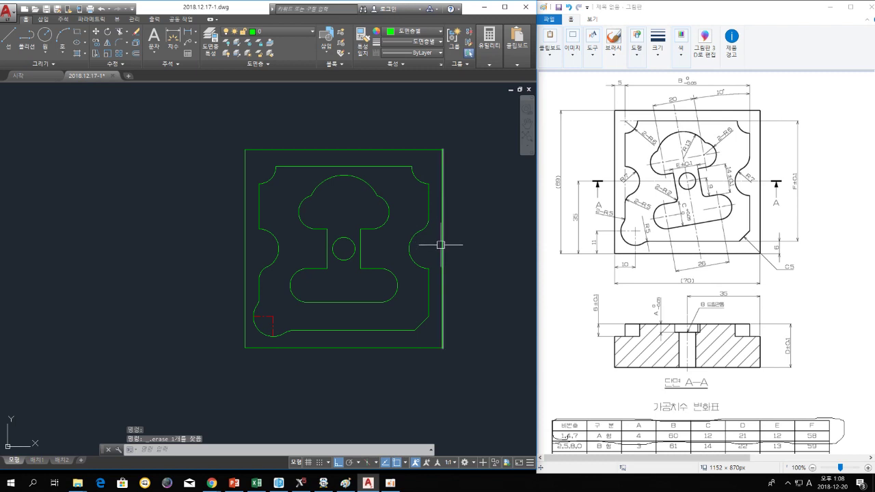
Window-select the inner contour and centre hole for rotation with RO
middle_click_drag(397, 232, 396, 241)
key("Escape")
key("Escape")
key("Escape")
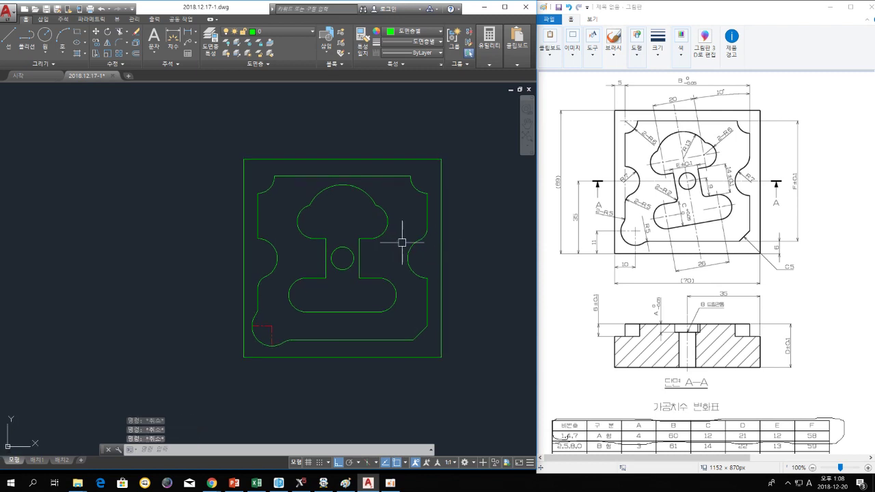
type("ro")
key("Return")
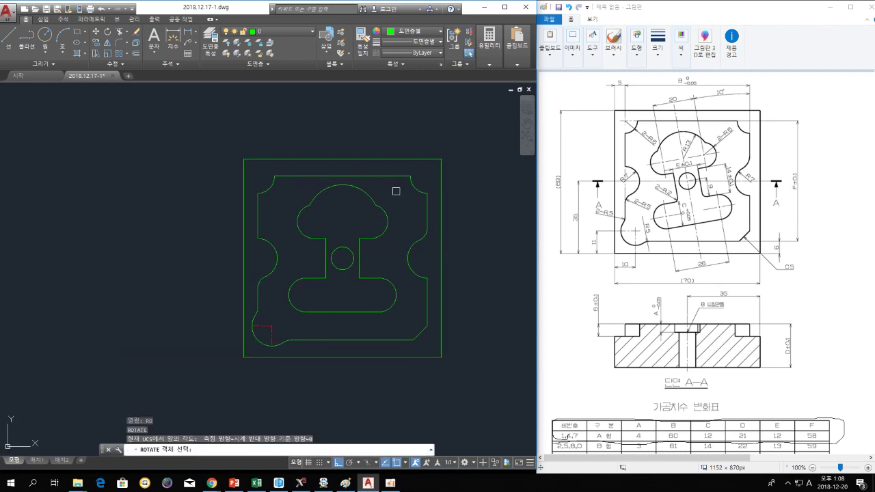
left_click(395, 192)
left_click(267, 340)
scroll(330, 216, "up", 4)
scroll(330, 216, "down", 2)
key("Return")
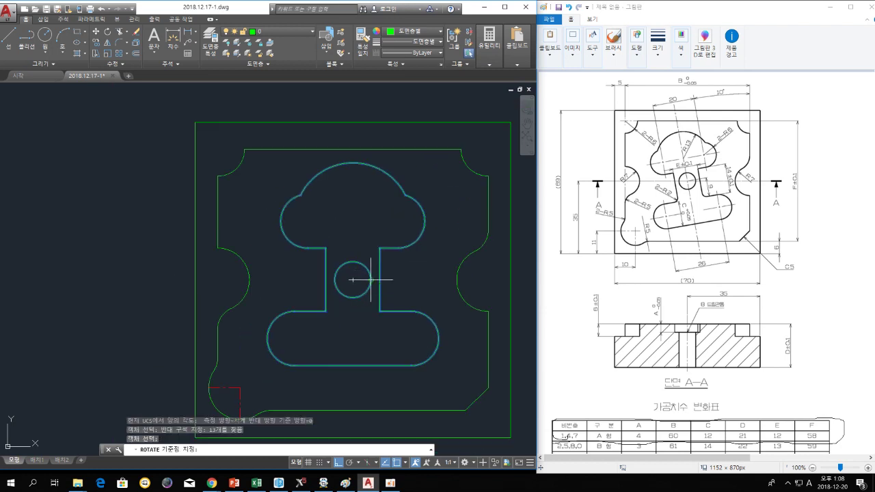
Rotate the selection 10° about the central circle's centre
left_click(354, 280)
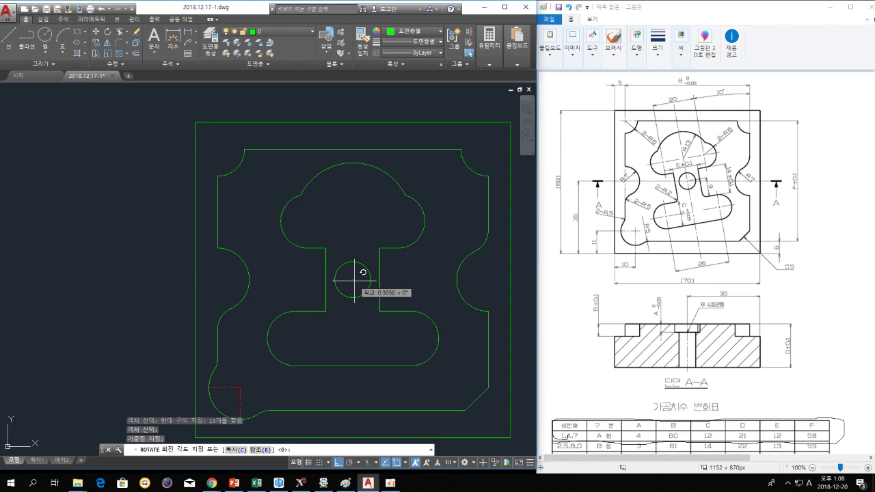
type("10")
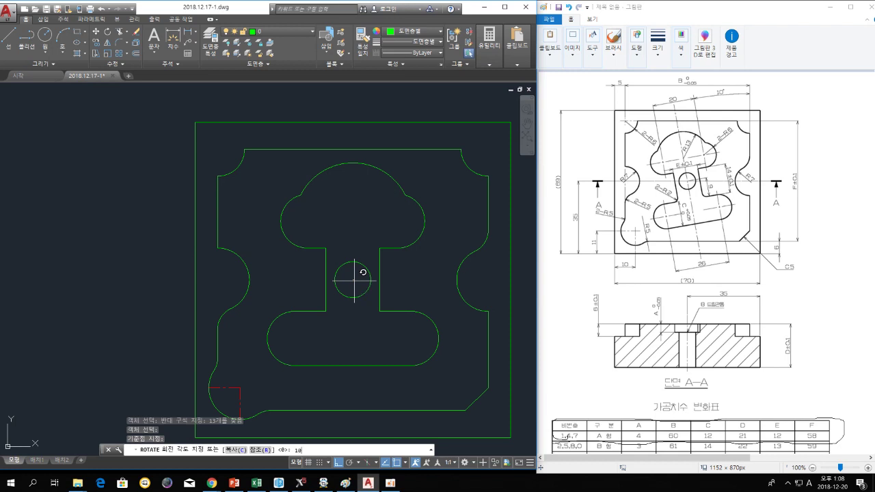
key("Return")
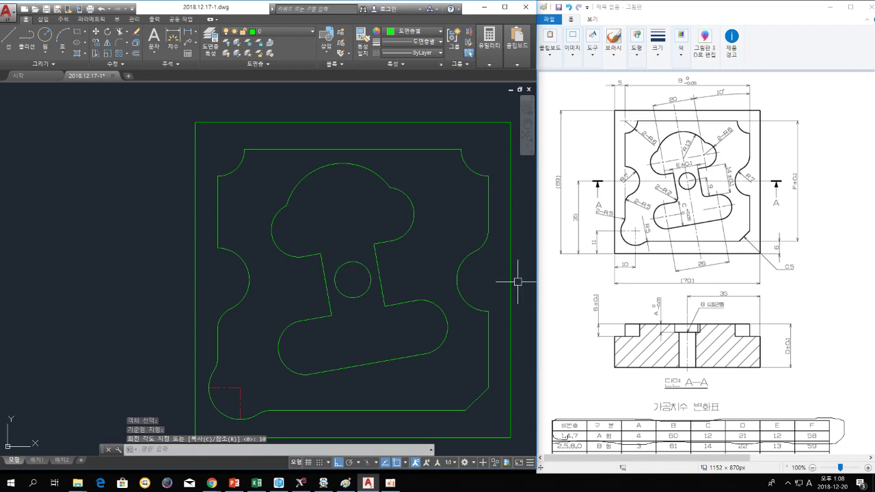
key("Escape")
scroll(449, 307, "down", 5)
middle_click_drag(450, 307, 379, 268)
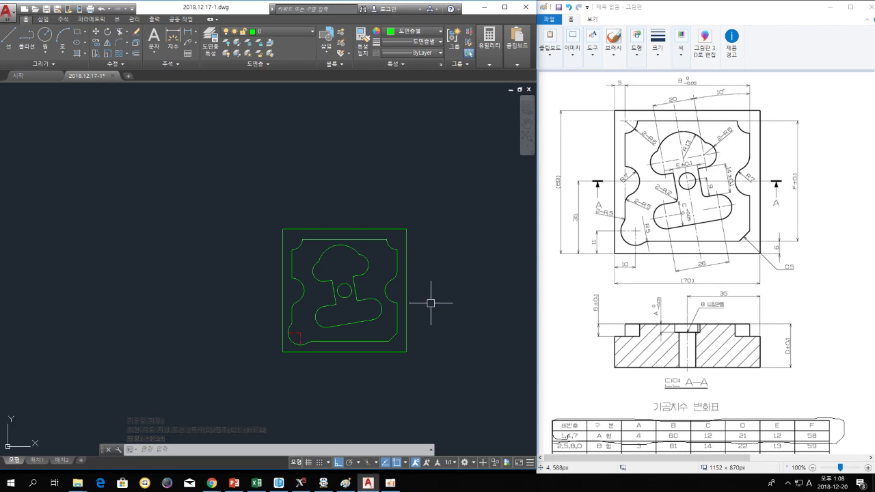
Try an aligned dimension at the stem corner, then cancel it
scroll(340, 288, "up", 4)
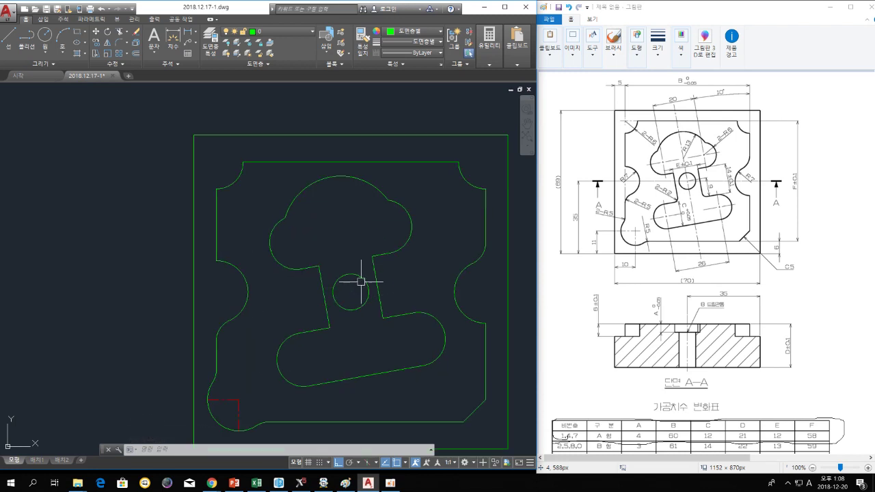
left_click(195, 31)
left_click(373, 257)
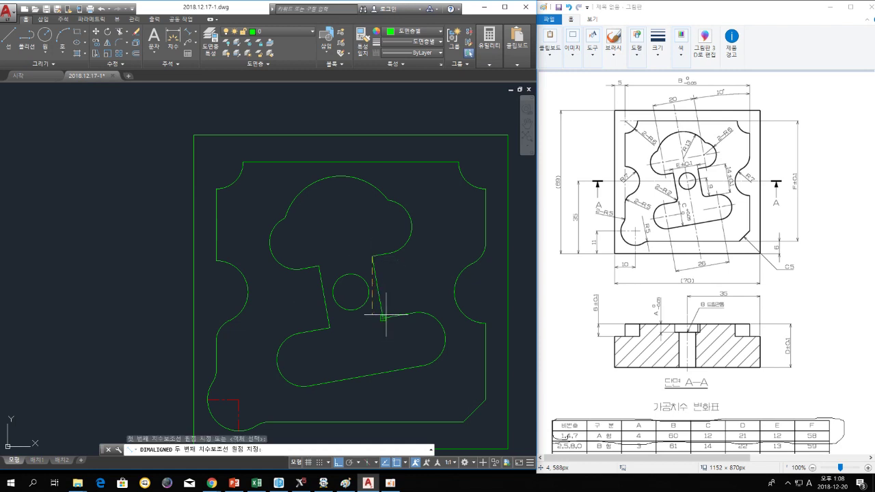
left_click(386, 314)
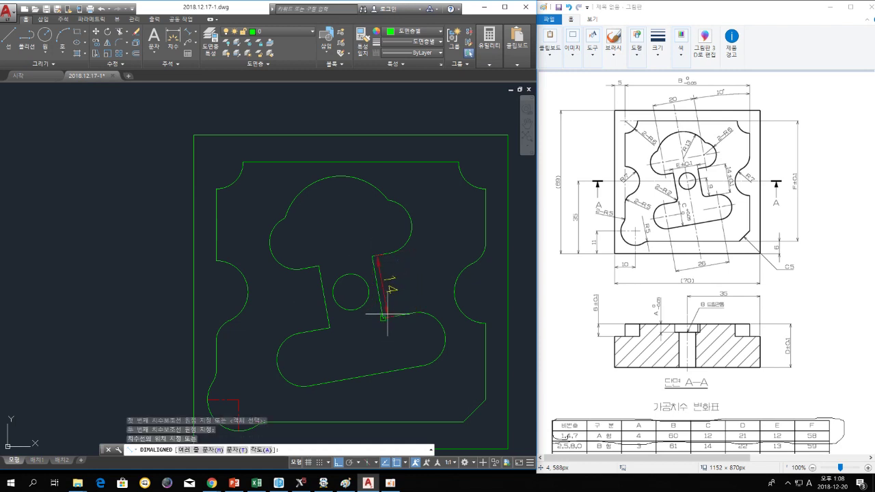
key("Escape")
key("Escape")
key("Escape")
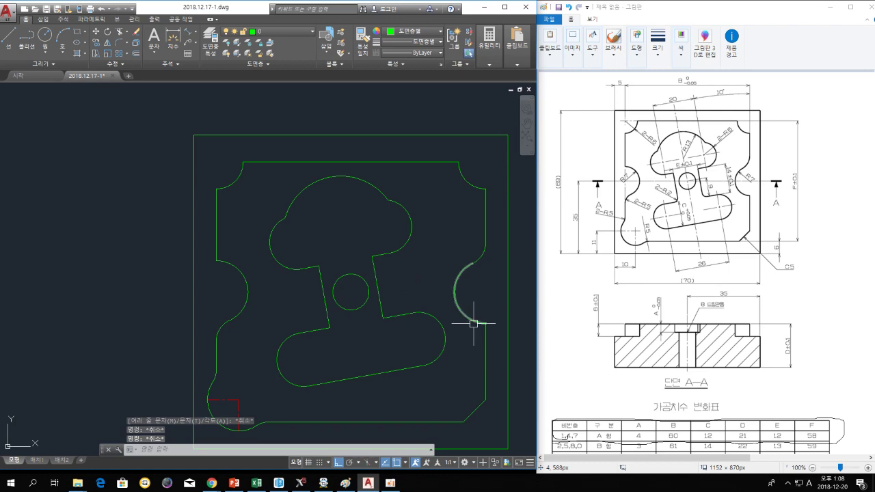
Undo the rotation so the inner contour is upright again
type("r")
key("Return")
type("ㅏ")
key("BackSpace")
key("Return")
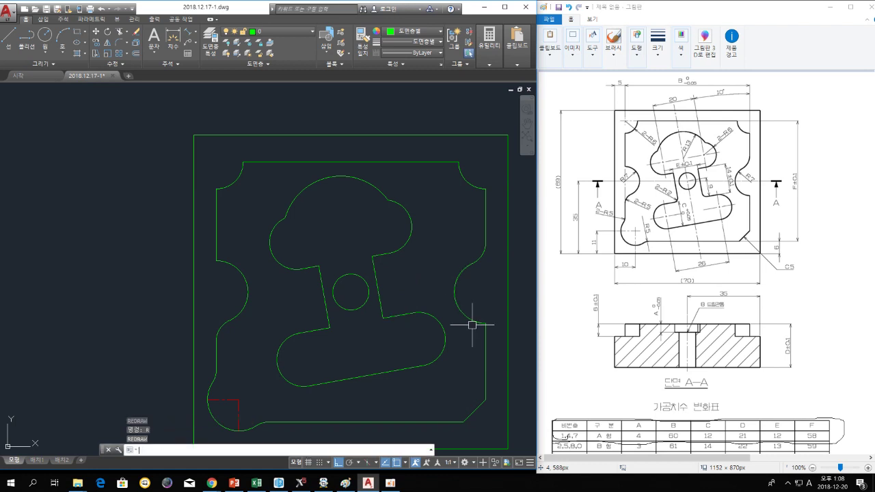
key("Escape")
key("Escape")
key("Return")
middle_click_drag(471, 337, 472, 325)
type("u")
key("Return")
Draw a horizontal line from the frame's left edge to its right edge through the circle centre
scroll(313, 273, "up", 2)
type("l")
key("Return")
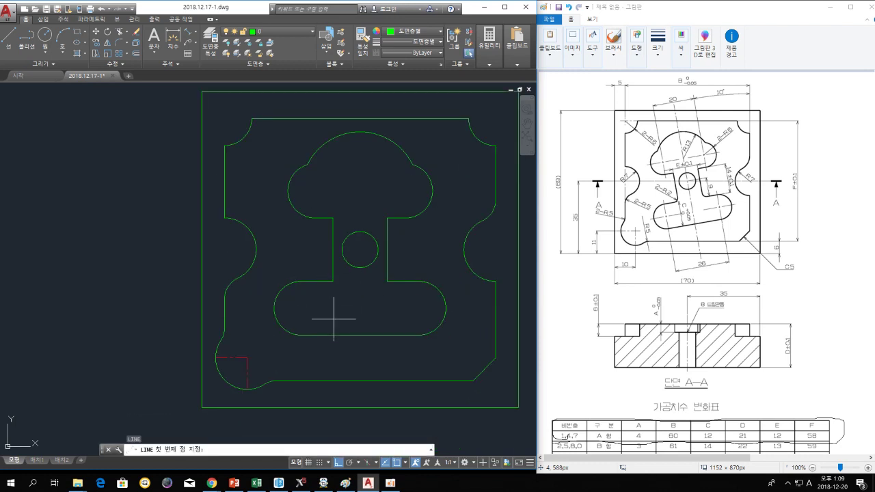
left_click(202, 250)
middle_click_drag(396, 243, 319, 248)
left_click(441, 254)
key("Escape")
key("Escape")
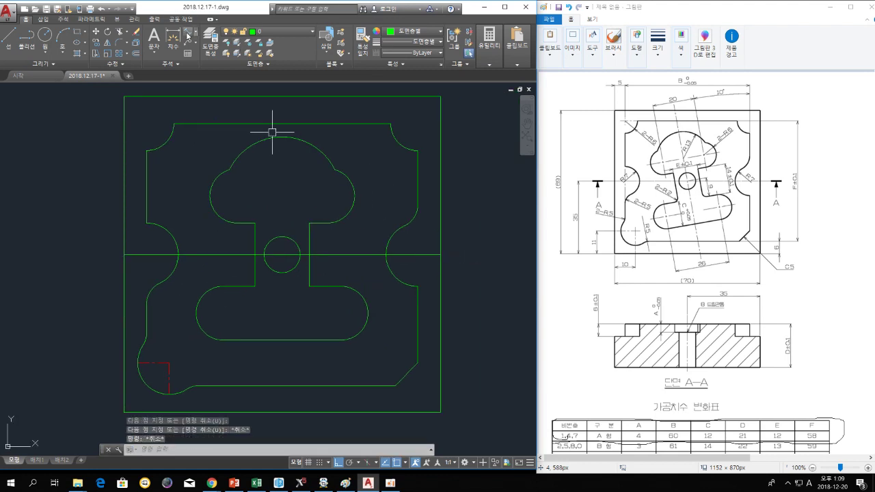
Start a linear dimension down from the circle centre, then cancel it
left_click(197, 32)
left_click(205, 53)
left_click(310, 254)
left_click(310, 286)
key("Escape")
key("Escape")
key("Escape")
key("Escape")
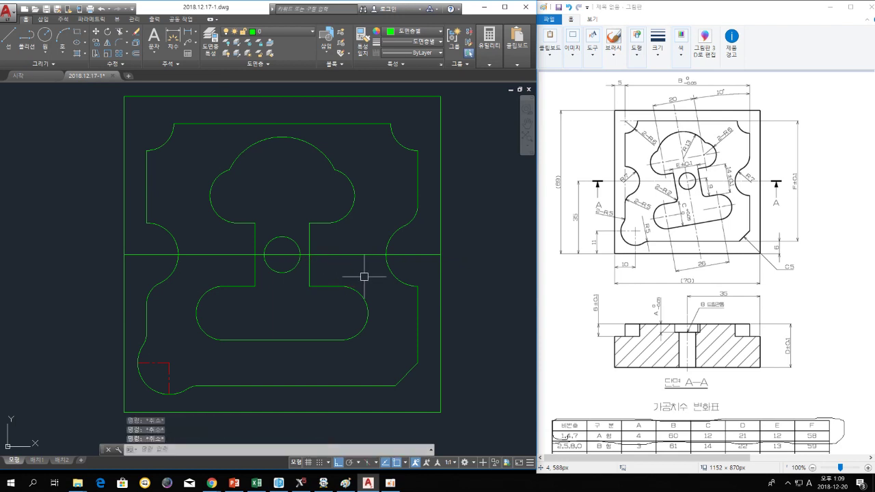
Start MOVE and window-select the rounded outline, cloud-shaped upper outline and stem lines
type("m")
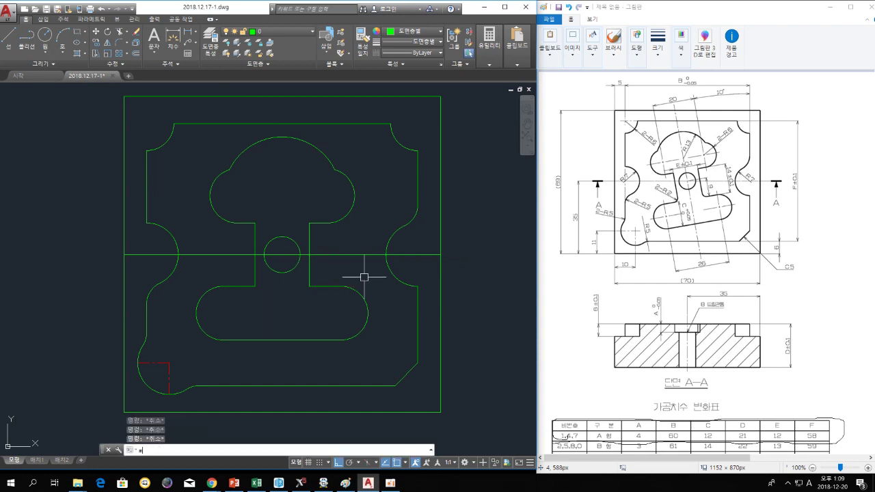
key("Return")
left_click(368, 284)
left_click(292, 350)
left_click(234, 274)
left_click(171, 365)
left_click(363, 139)
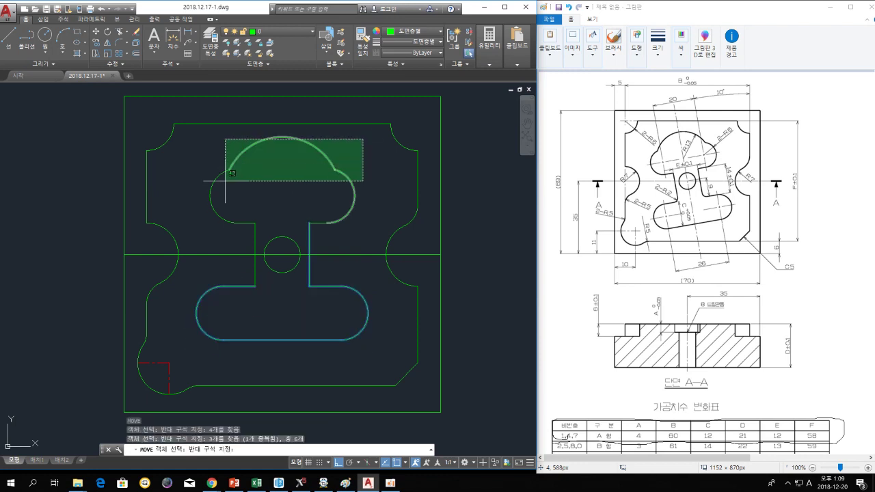
left_click(208, 219)
left_click(244, 222)
left_click(256, 235)
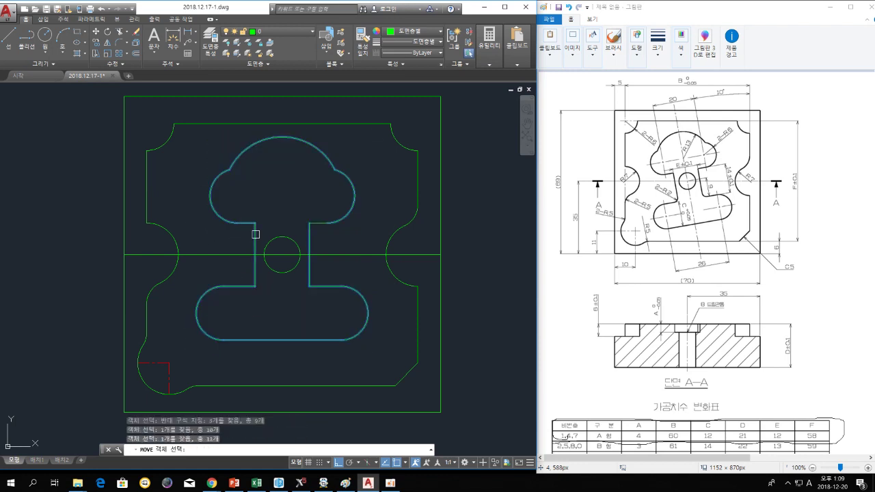
left_click(317, 222)
key("Return")
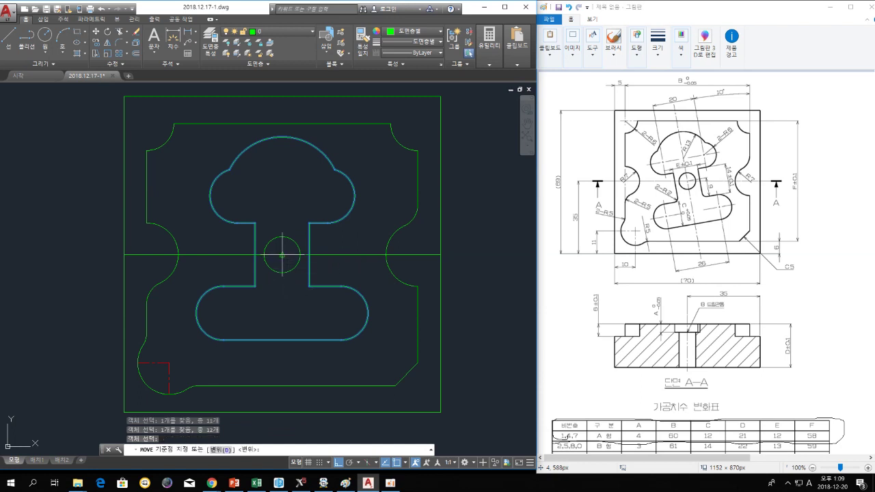
Move the selected inner contour 2 units down from the circle centre
left_click(282, 254)
type("2")
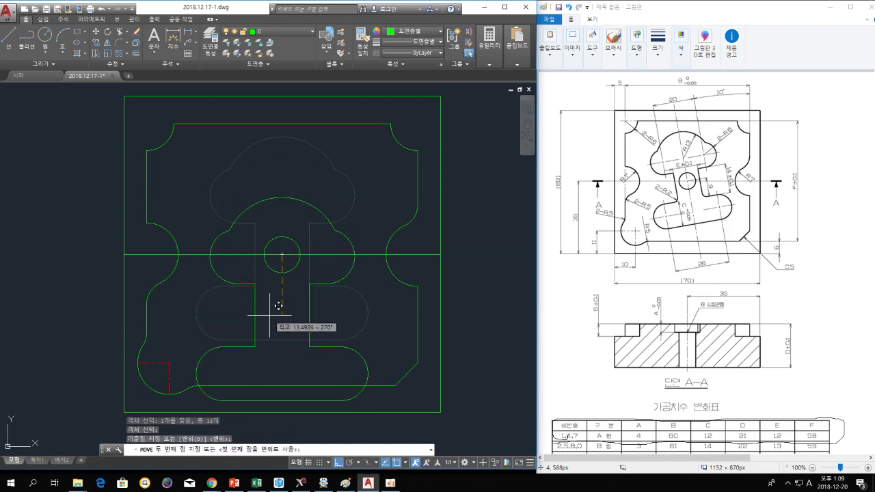
key("Return")
key("Escape")
Attempt a linear dimension between the inner corner and upper corner, then abandon it
left_click(171, 47)
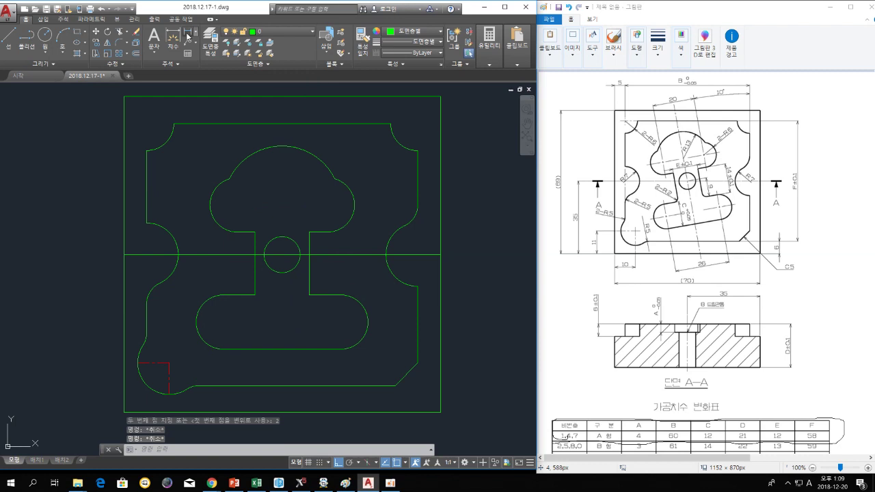
left_click(309, 254)
key("Escape")
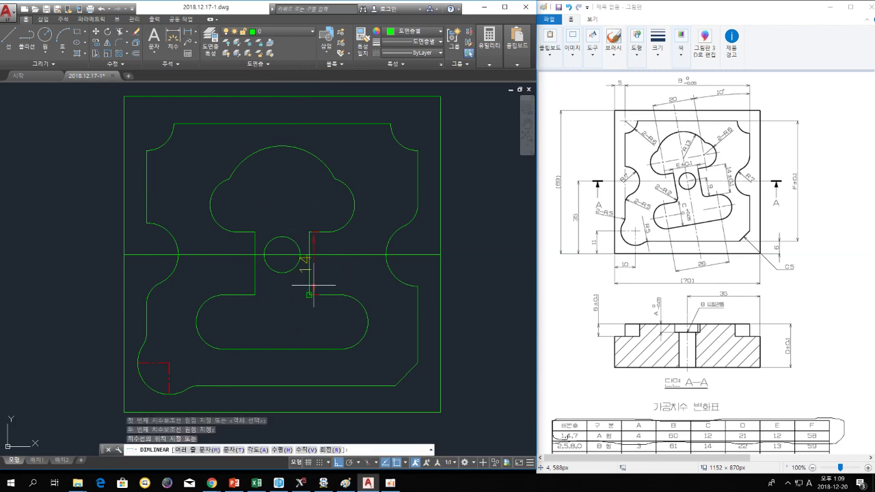
key("Return")
left_click(309, 295)
left_click(309, 254)
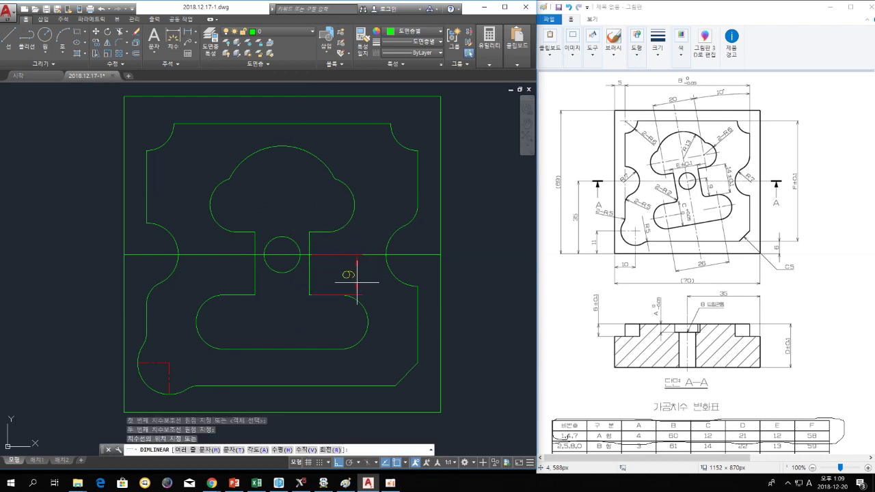
key("Escape")
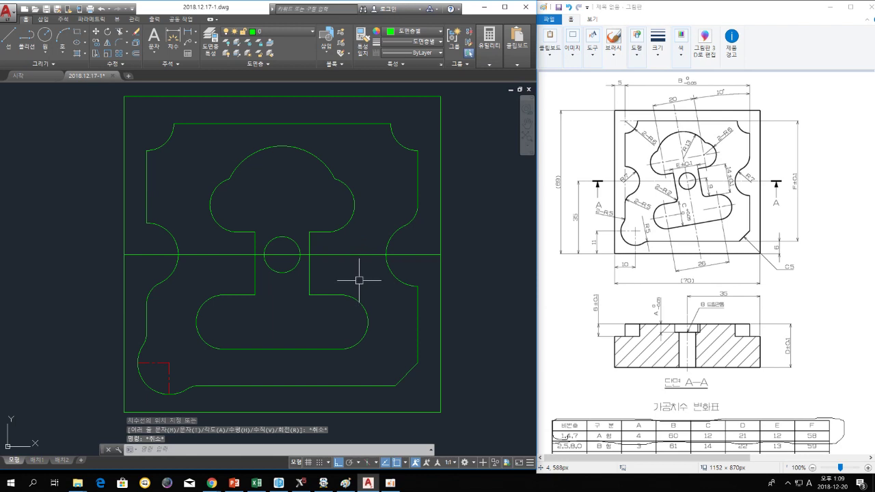
Delete the horizontal centre line across the plate
left_click(358, 250)
key("Delete")
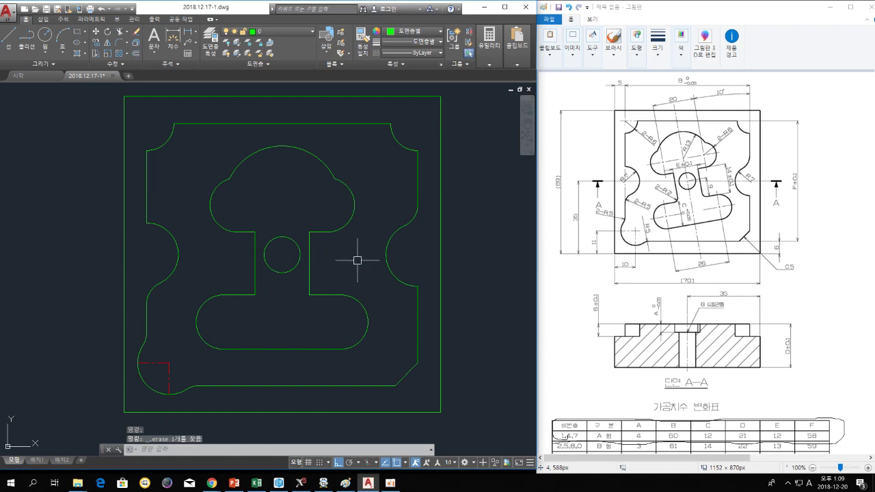
key("Escape")
key("Escape")
key("Escape")
Start ROTATE and select the tree-shaped outline, lower rounded outline and remaining contour pieces
type("ro")
key("Return")
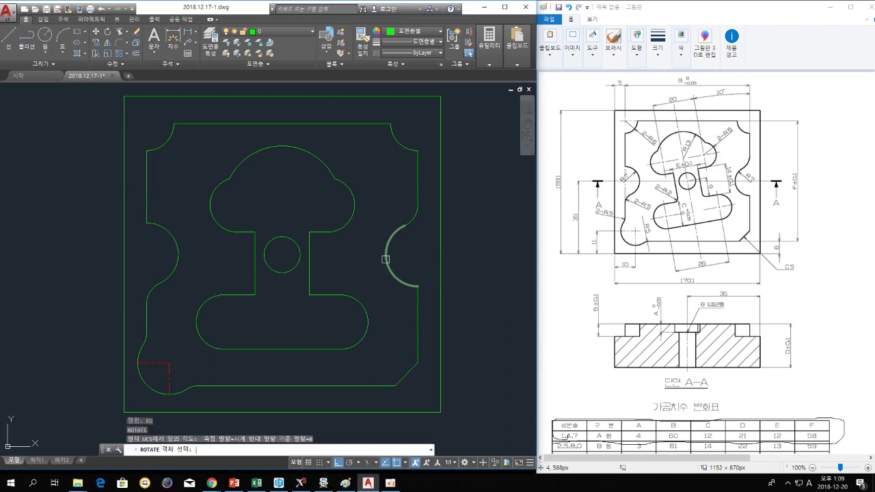
left_click(361, 144)
left_click(196, 235)
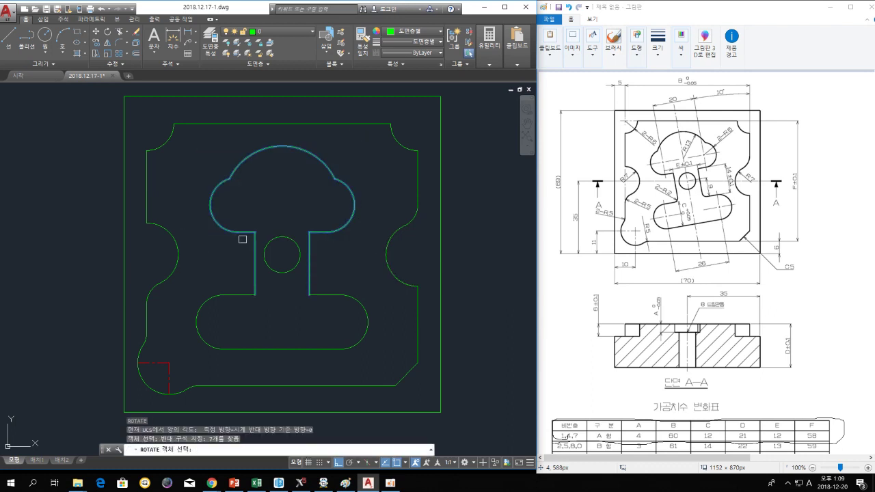
left_click(370, 279)
left_click(223, 377)
left_click(274, 294)
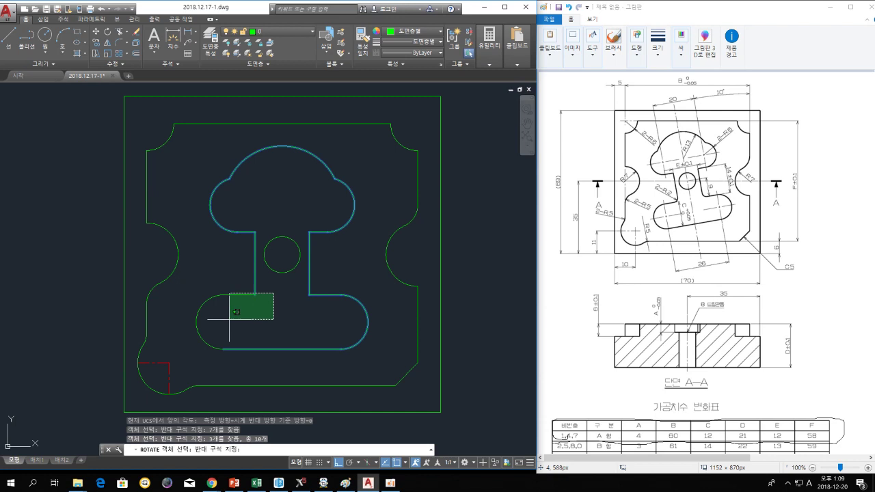
left_click(192, 352)
key("Return")
Rotate the selection 10° about the small circle's centre
left_click(281, 256)
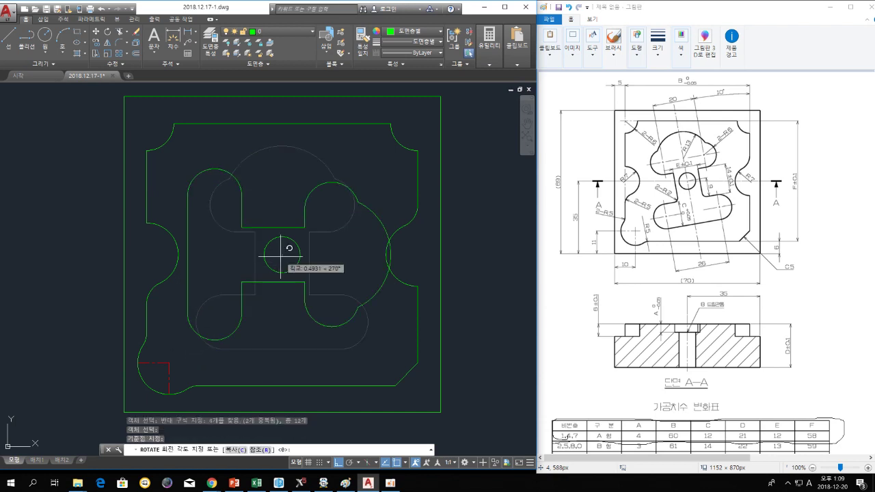
type("10")
key("Return")
key("Escape")
key("Escape")
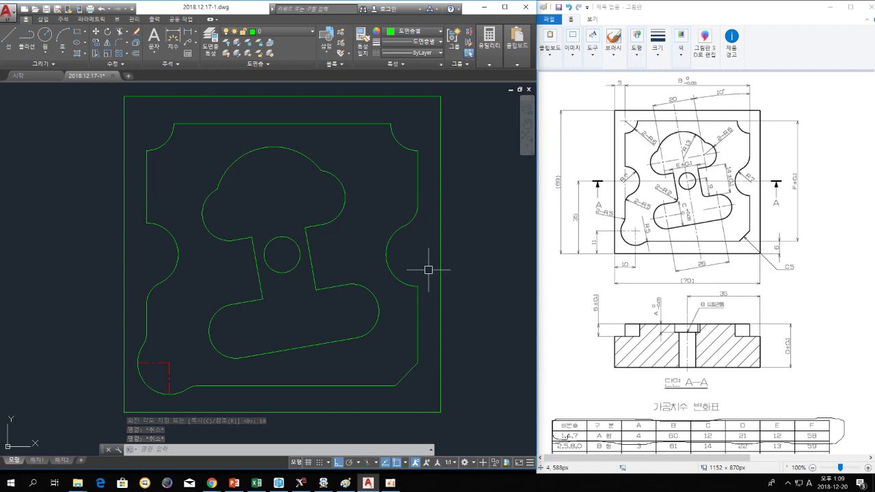
scroll(404, 272, "down", 4)
scroll(362, 257, "up", 2)
scroll(348, 244, "up", 1)
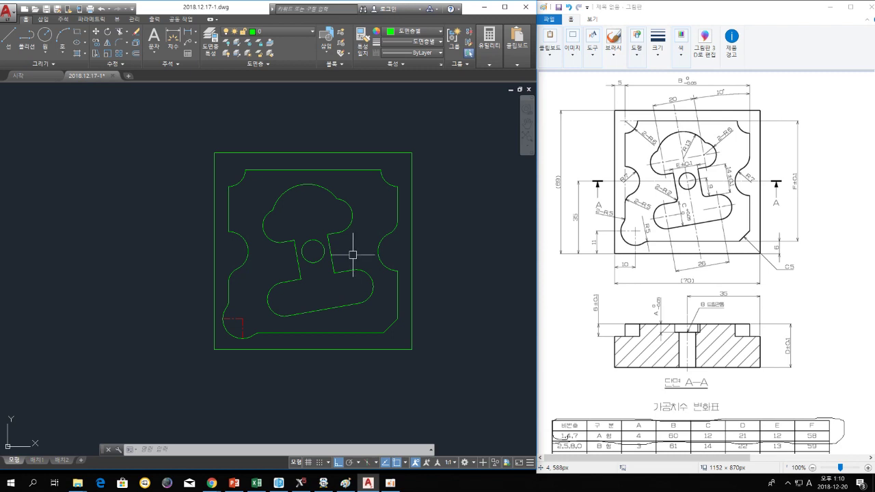
Save the drawing as 2018-12-20.dwg on the Desktop with Save As
left_click(15, 29)
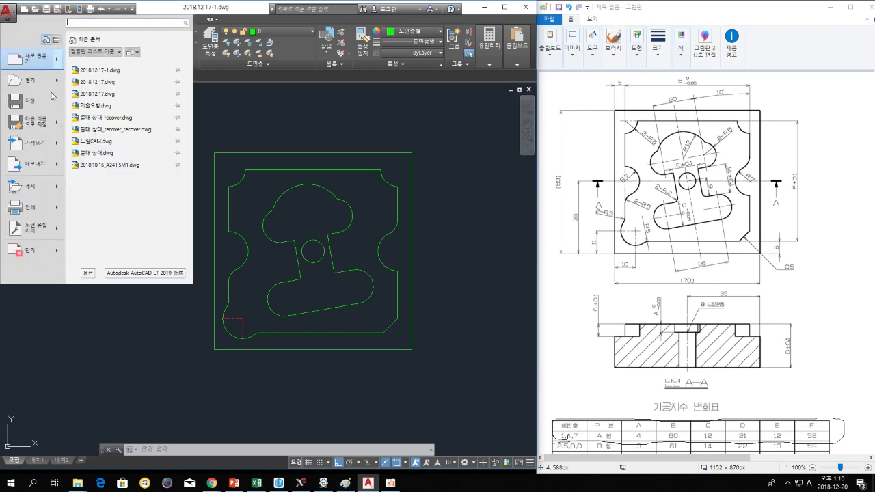
left_click(27, 118)
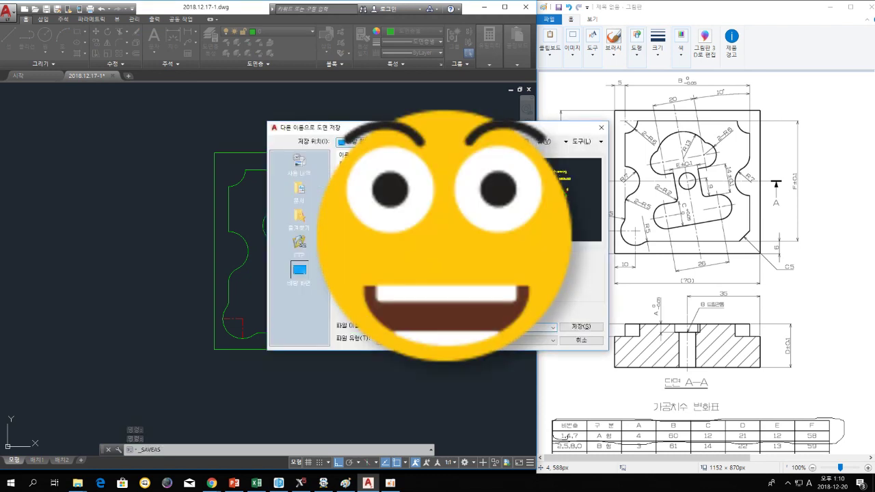
left_click(438, 142)
left_click(346, 150)
left_click(438, 141)
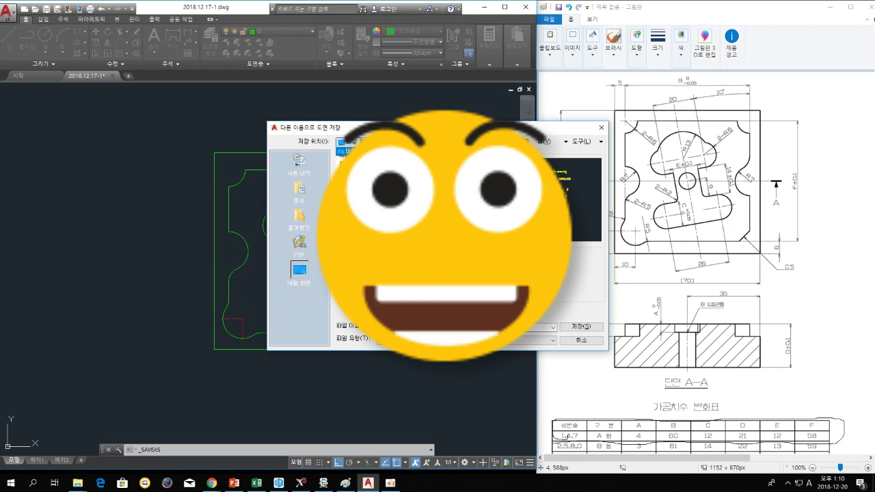
left_click(346, 150)
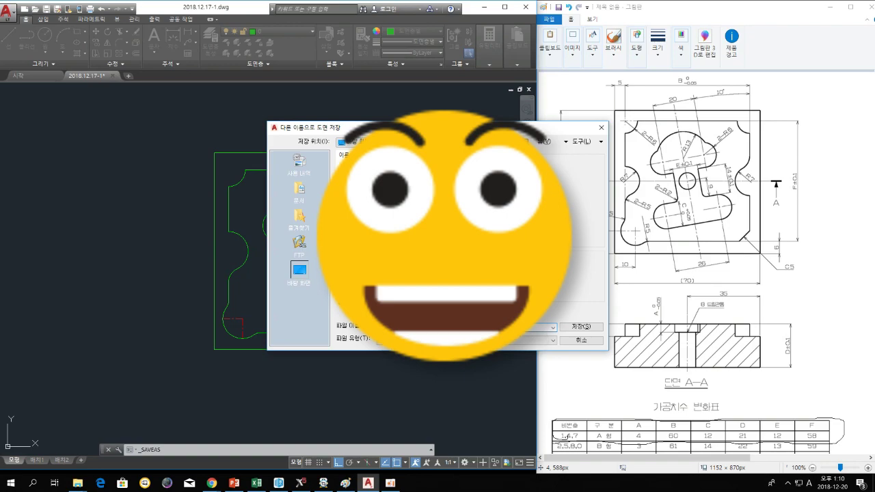
key("Return")
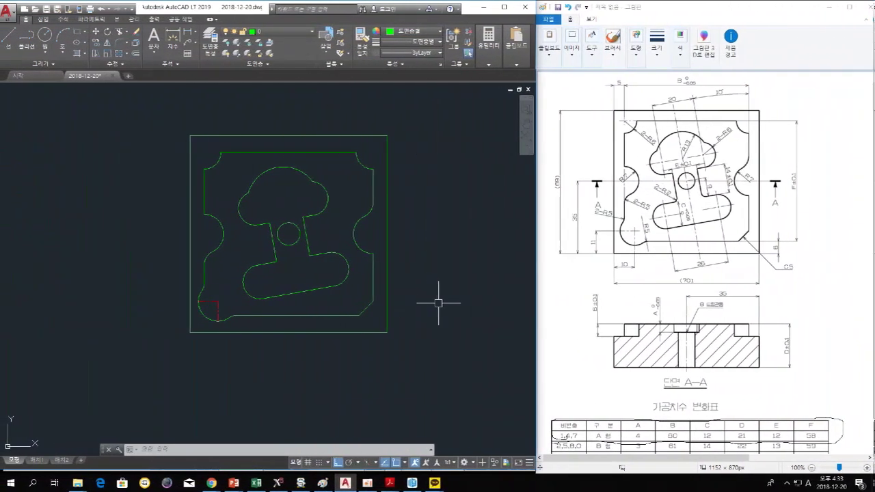
Draw a vertical line down from the plate's lower-left corner in 20- and 21-unit segments
scroll(440, 299, "down", 5)
middle_click_drag(430, 293, 398, 265)
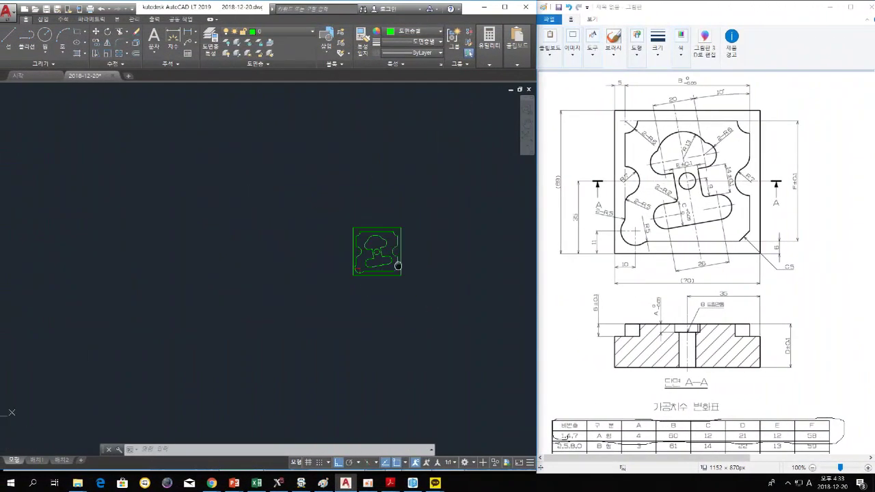
scroll(384, 294, "up", 3)
scroll(400, 293, "down", 2)
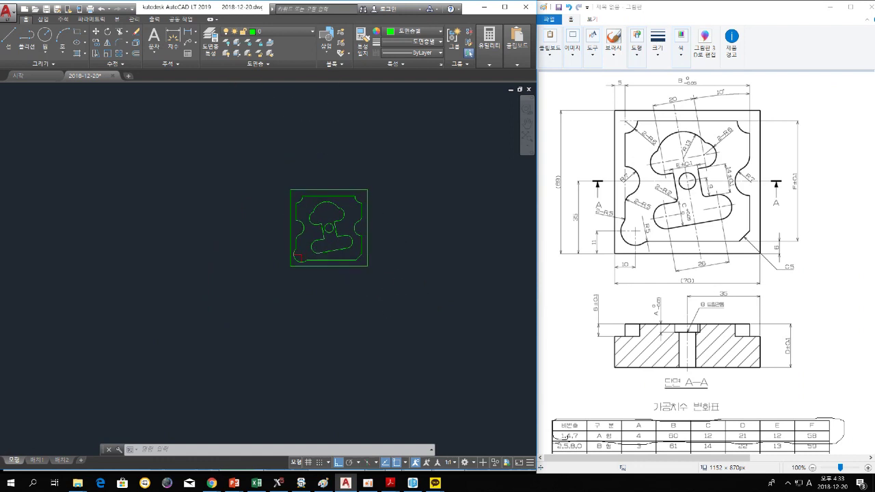
scroll(362, 283, "up", 4)
scroll(391, 283, "down", 4)
key("Escape")
key("Escape")
type("1")
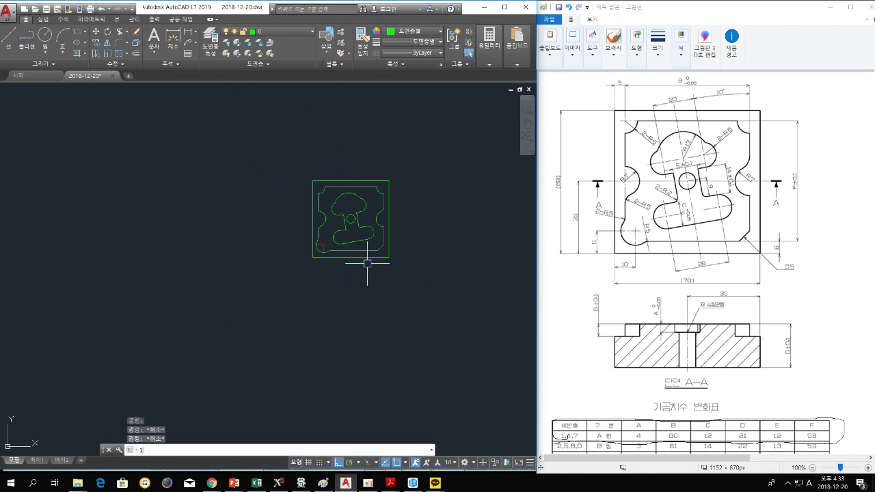
key("Return")
left_click(312, 258)
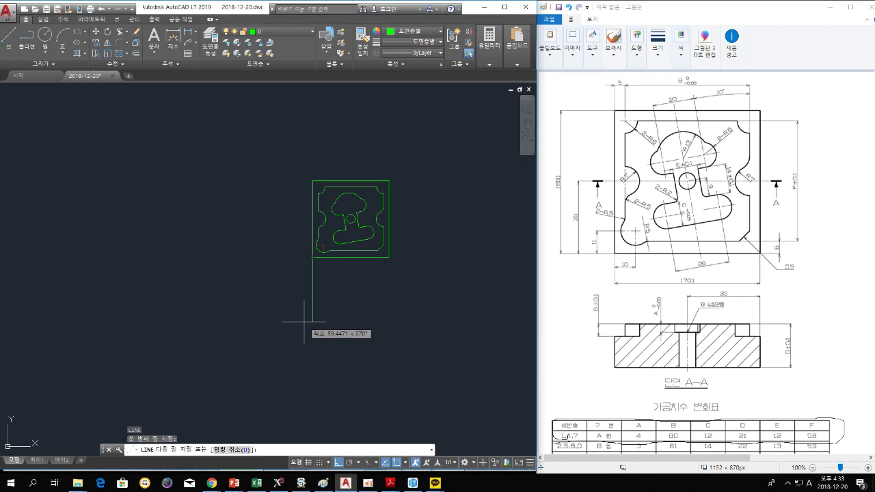
type("20")
key("Return")
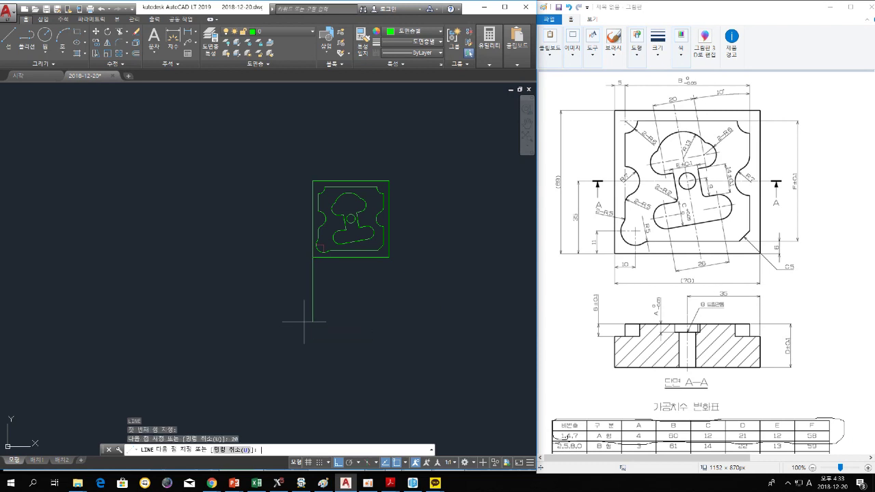
type("1")
key("Return")
key("Escape")
Delete the upper vertical segment, keeping the 21-unit left side
scroll(329, 296, "up", 2)
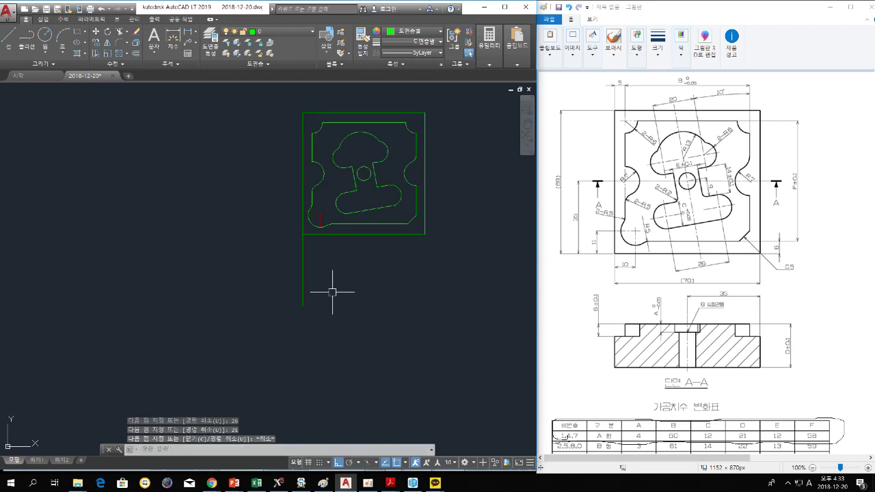
left_click(303, 251)
key("Delete")
key("Escape")
key("Escape")
Draw the 70-unit top edge and 21-unit right side of the section rectangle
type("l")
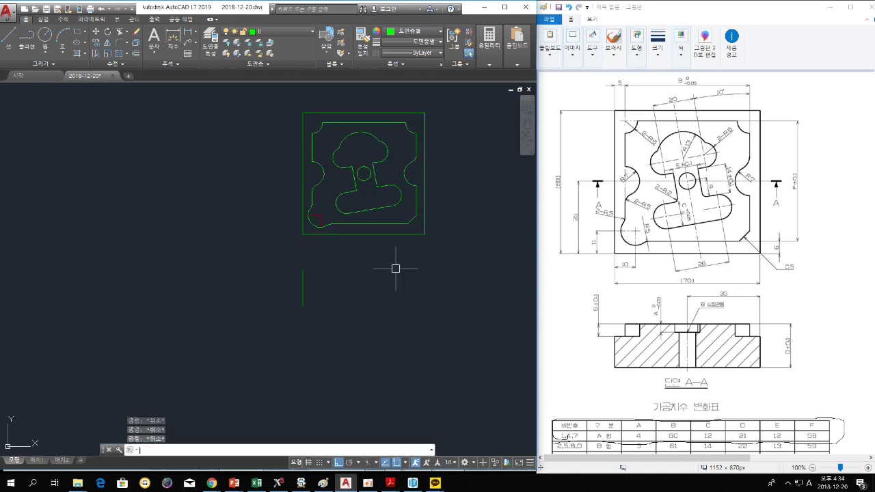
key("Return")
left_click(303, 269)
type("70")
key("Return")
type("u")
key("Return")
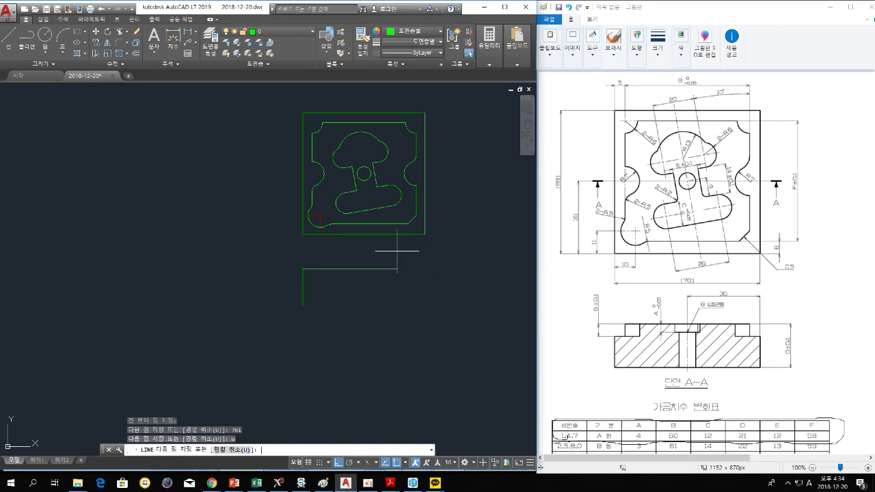
type("70")
key("Return")
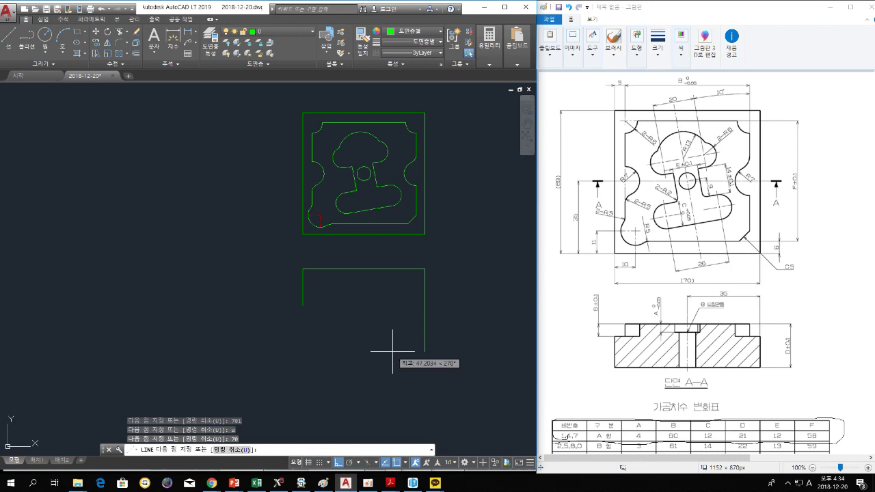
type("21")
key("Return")
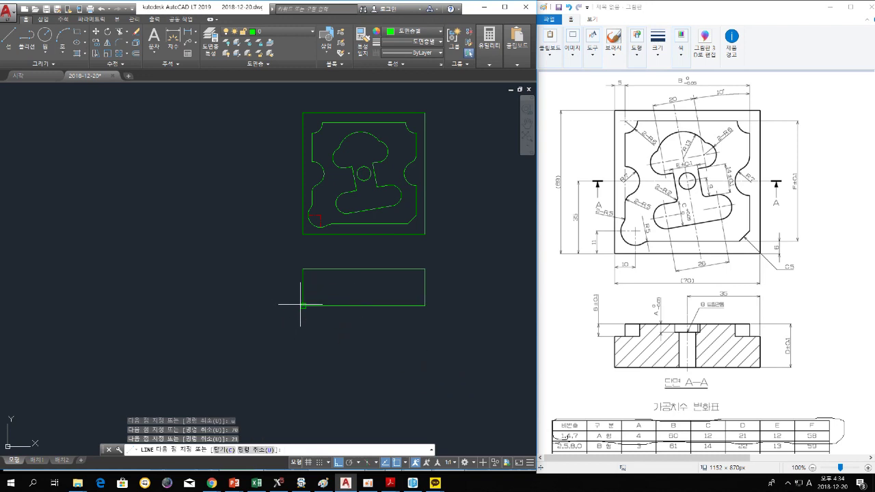
key("Escape")
scroll(357, 267, "up", 2)
mouse_move(357, 266)
middle_mouse_down()
mouse_move(345, 282)
mouse_move(385, 285)
middle_mouse_up()
Draw vertical projection lines from the hole's centre and sides down past the section view
type("l")
key("Return")
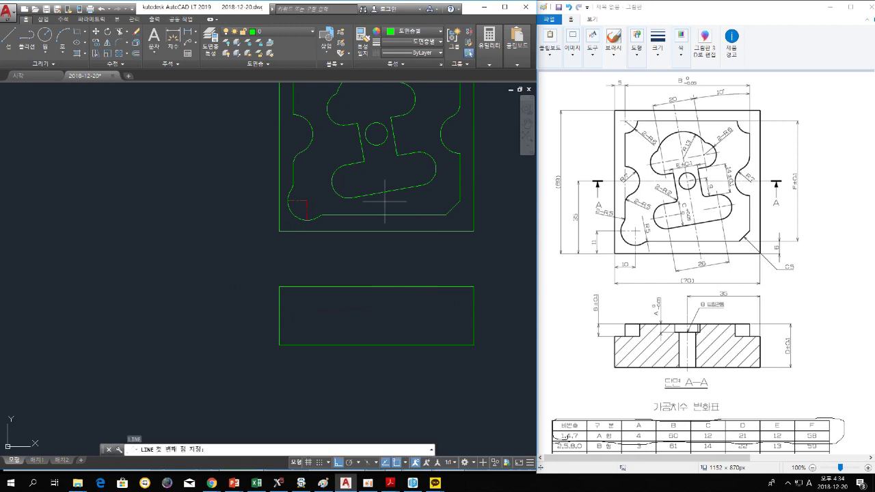
left_click(377, 133)
left_click(362, 370)
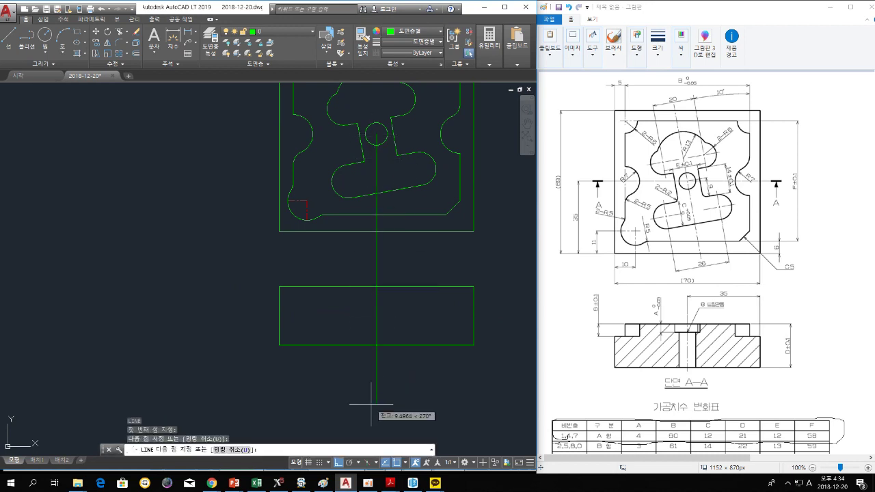
key("Escape")
key("Escape")
key("Escape")
key("Return")
left_click(377, 133)
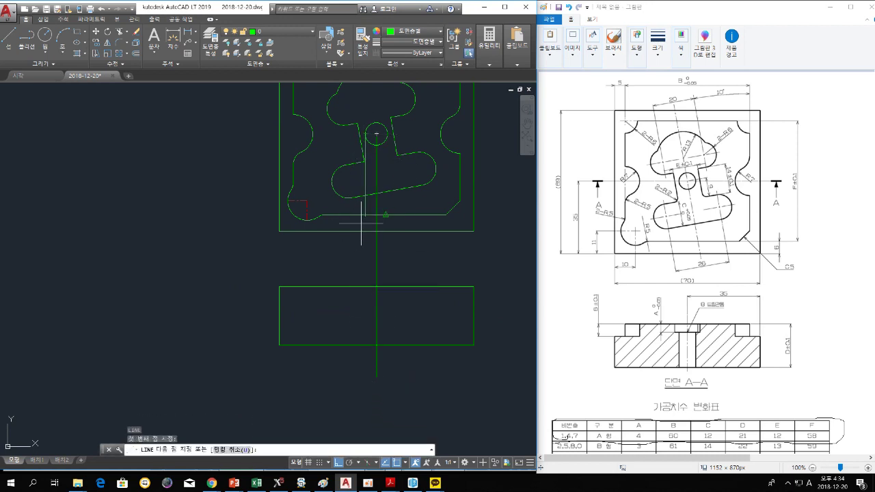
left_click(373, 393)
key("Escape")
key("Return")
left_click(377, 133)
left_click(366, 393)
left_click(387, 404)
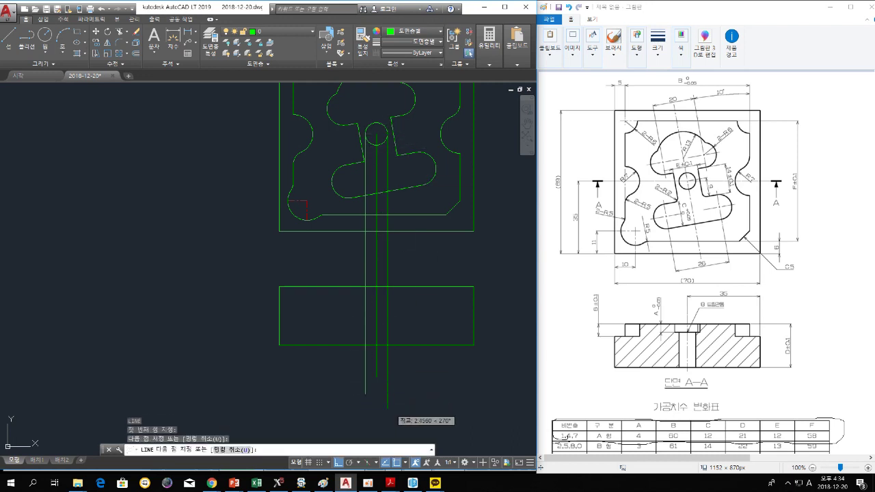
key("Escape")
key("Escape")
key("Escape")
Trim the projection lines where they extend below the section rectangle
type("tr")
key("Return")
left_click_drag(406, 355, 334, 396)
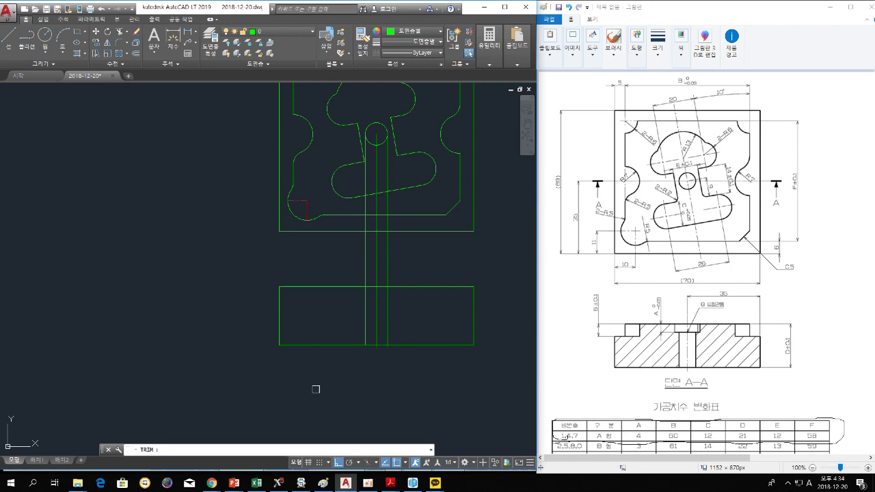
key("Escape")
key("Escape")
Erase the projection line portions crossing the top view
left_click(401, 199)
left_click(362, 203)
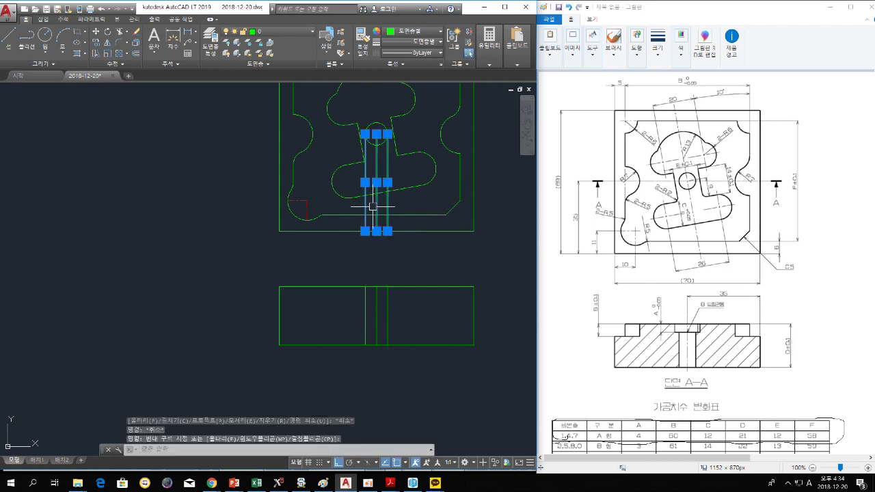
key("Delete")
middle_click_drag(378, 256, 393, 265)
key("Escape")
scroll(399, 259, "up", 2)
scroll(394, 264, "down", 2)
key("Escape")
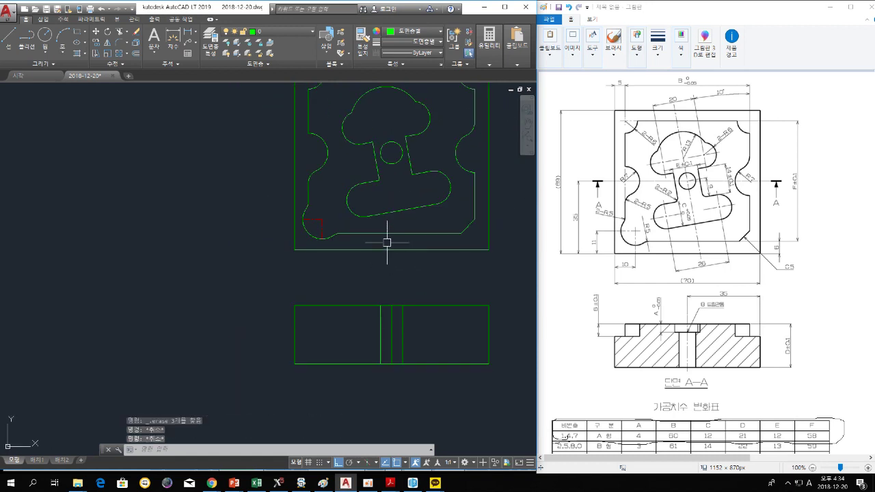
Draw a horizontal line through the hole centre across the top view
type("l")
key("Return")
left_click(295, 152)
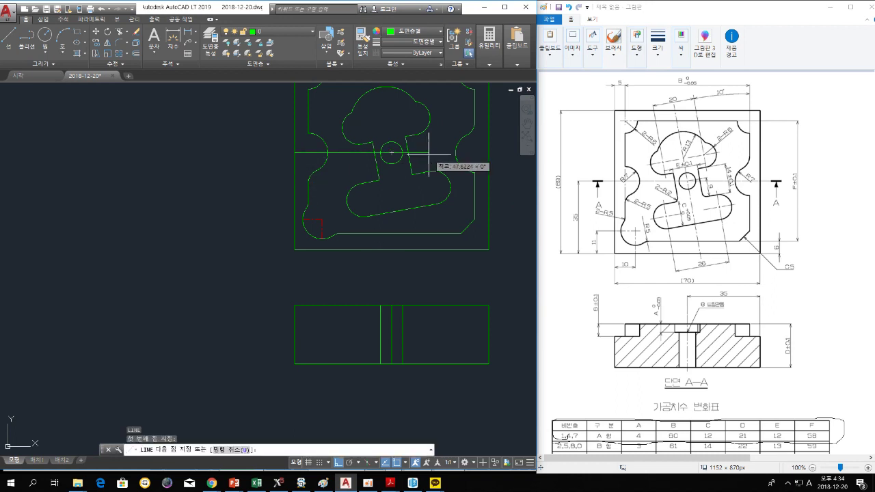
left_click(488, 153)
key("Escape")
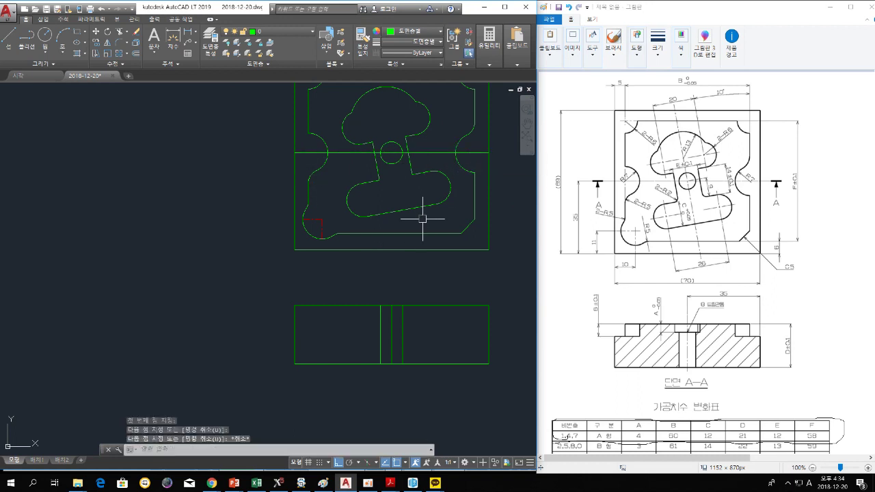
key("Escape")
key("Escape")
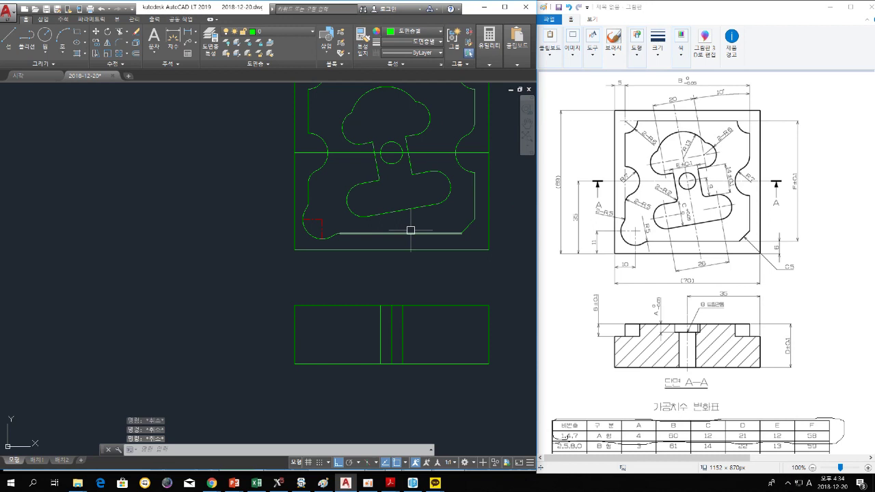
Place vertical construction lines through the top view's edge, notch and hole points
type("xl")
key("Return")
type("v")
key("Return")
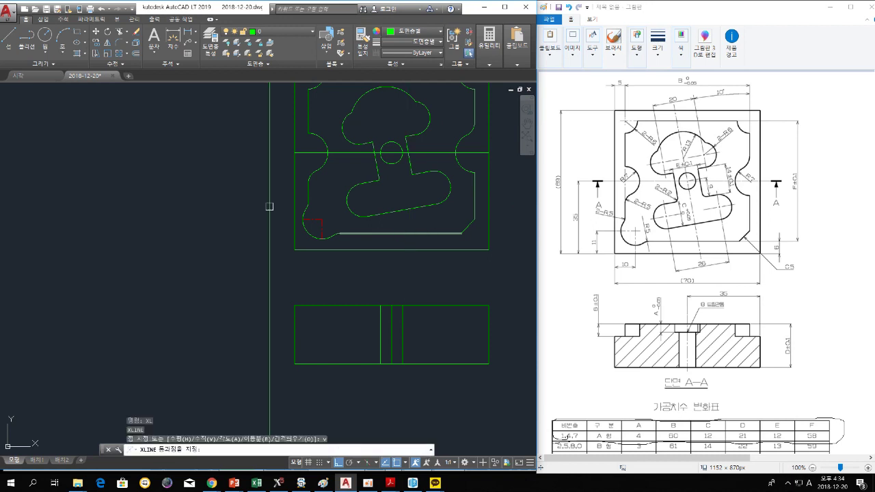
left_click(309, 132)
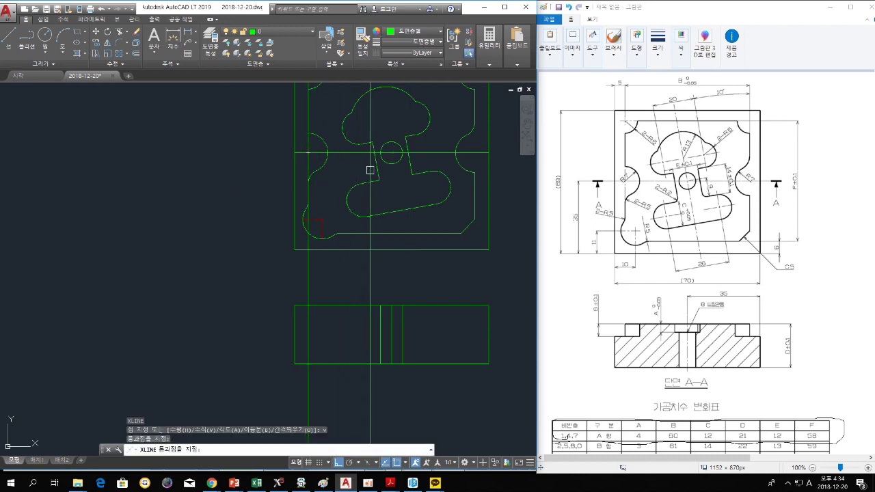
left_click(373, 155)
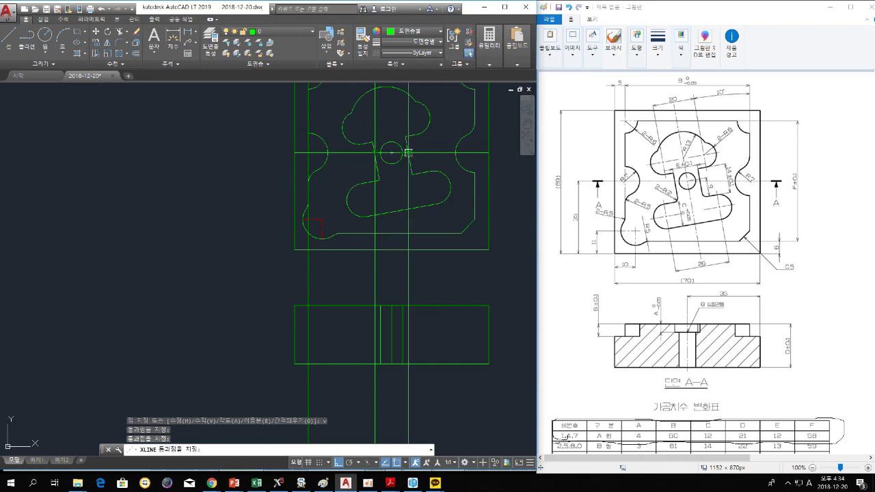
left_click(408, 155)
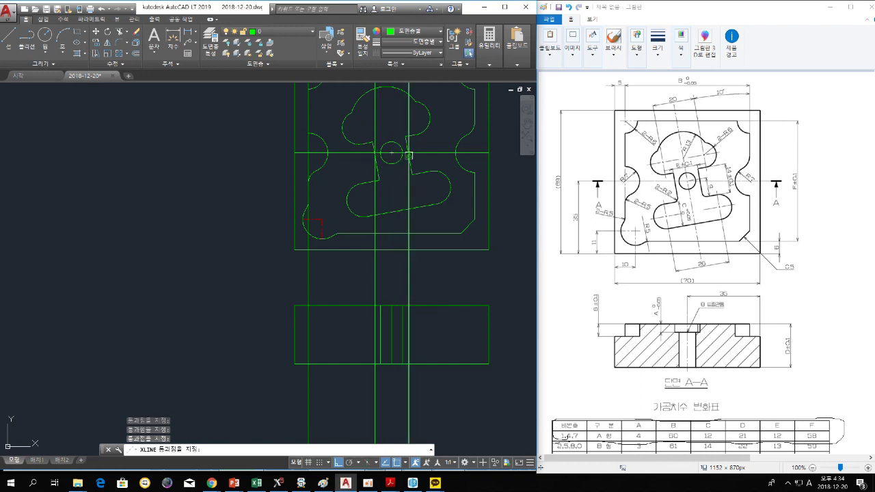
left_click(458, 151)
Add one more vertical construction line, then offset the section's top edge by 6
left_click(327, 152)
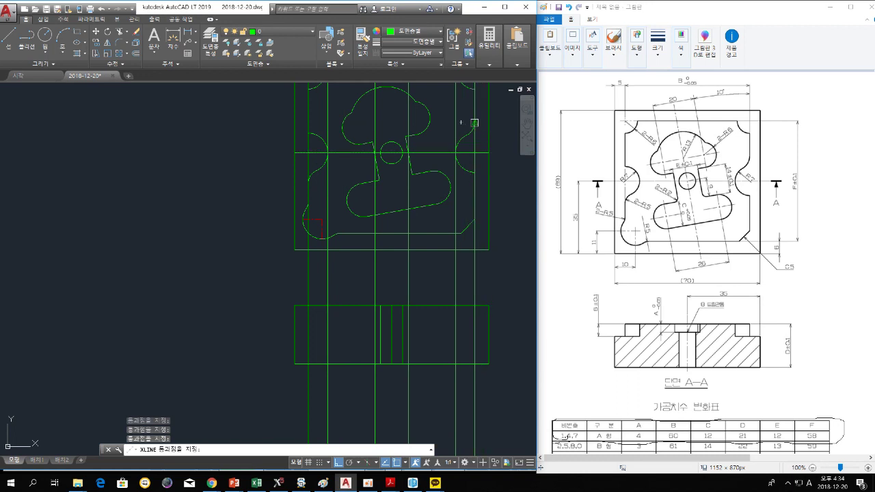
key("Escape")
key("Escape")
key("Escape")
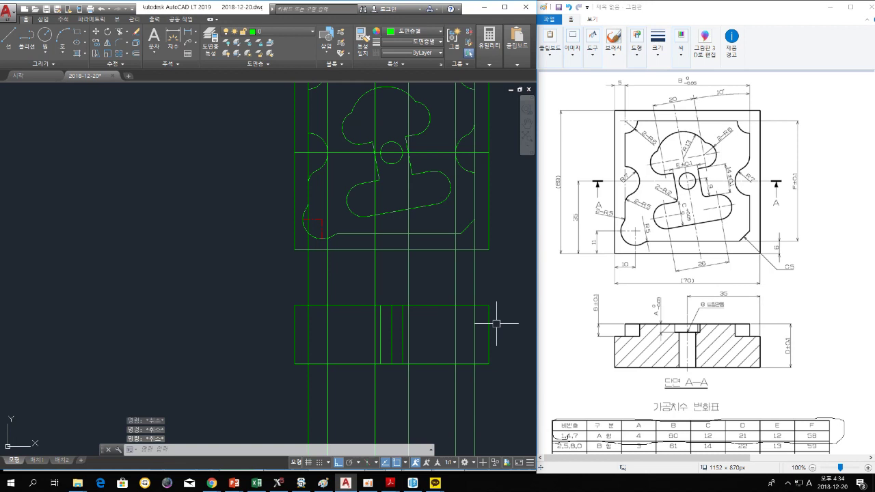
type("o")
key("Return")
type("6")
key("Return")
left_click(424, 306)
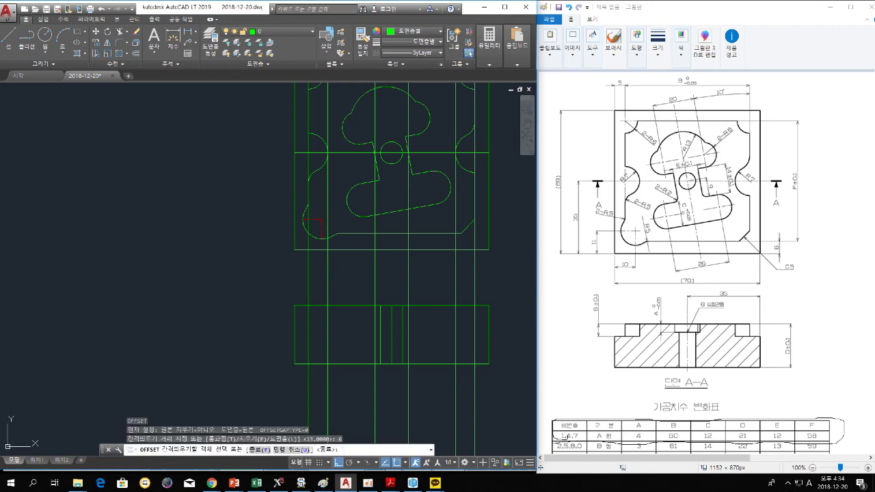
left_click(428, 327)
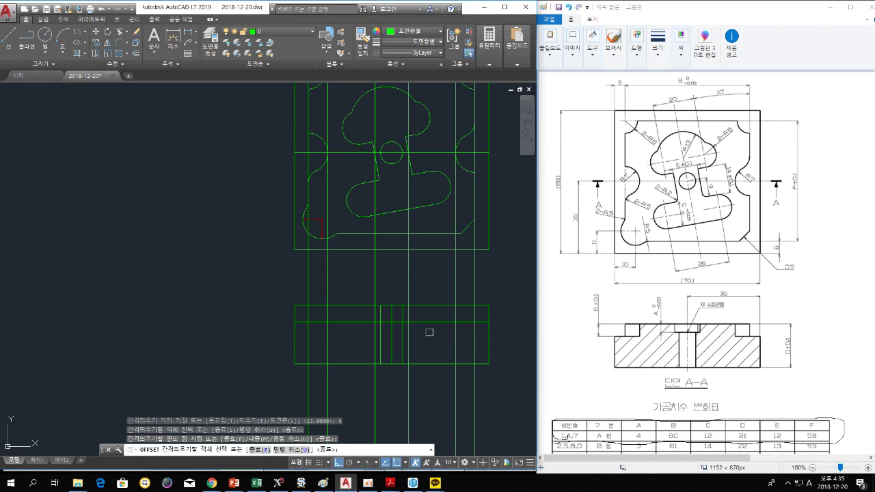
key("Return")
Offset the section's top edge by 4 and erase the misplaced offset line
key("Return")
type("4")
key("Return")
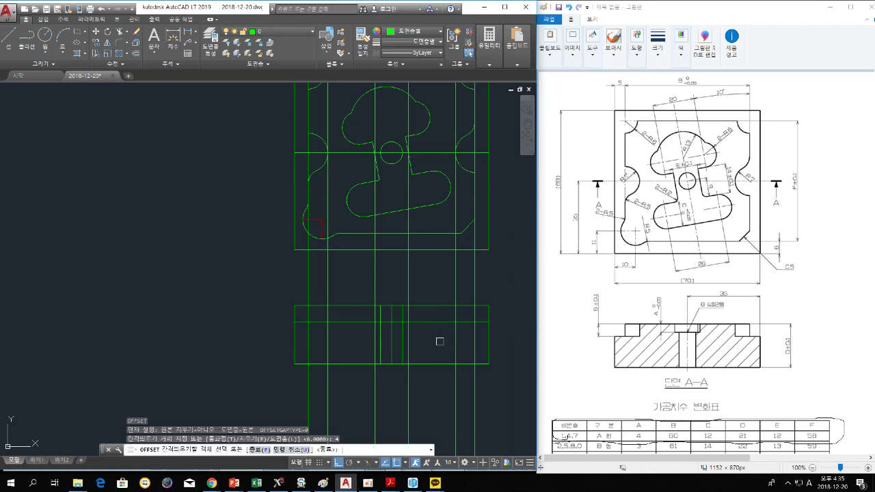
left_click(423, 305)
left_click(417, 303)
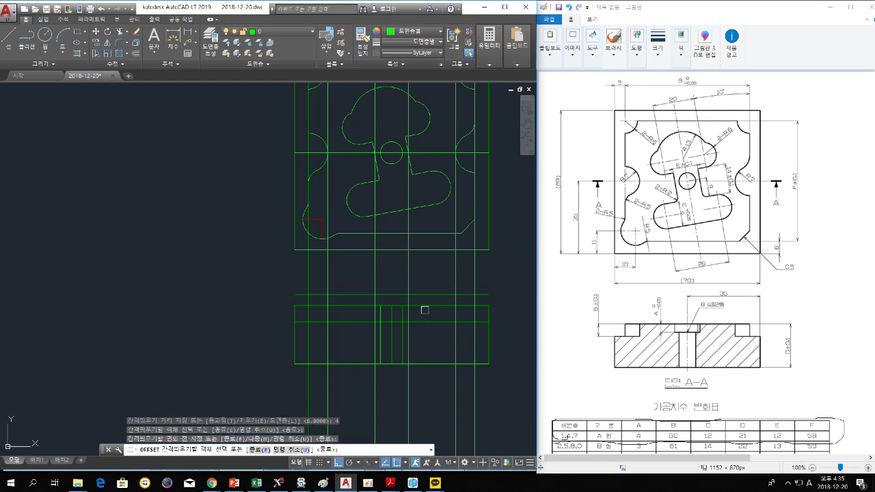
left_click(427, 295)
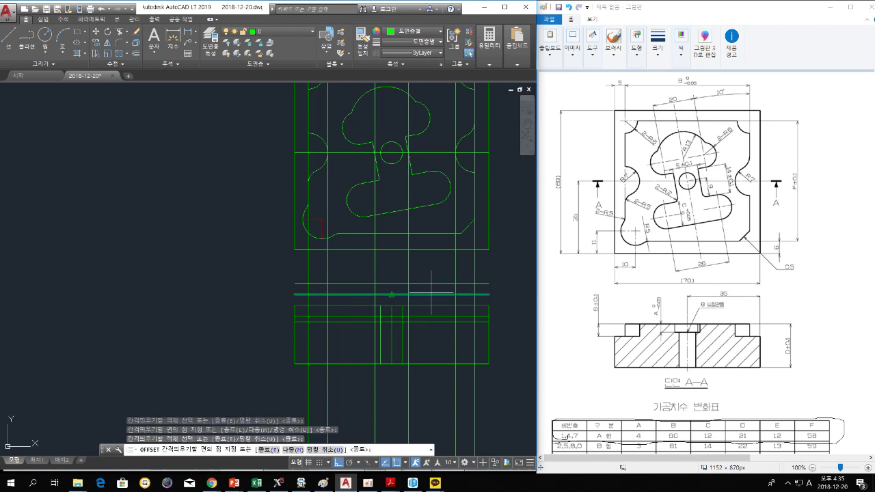
key("Escape")
left_click(431, 294)
key("Delete")
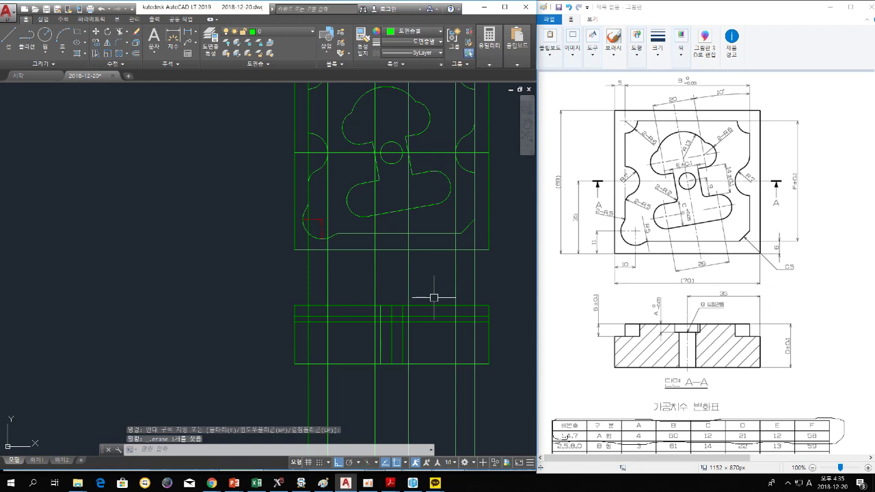
scroll(424, 296, "up", 2)
key("Escape")
Try trimming the construction lines against the section view's top edge
middle_click_drag(463, 309, 445, 279)
scroll(443, 284, "down", 2)
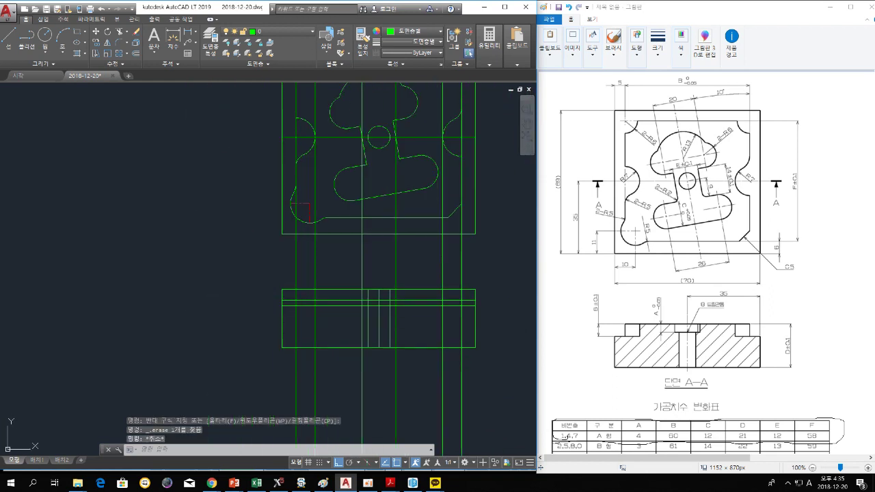
type("ㅋtr")
key("Return")
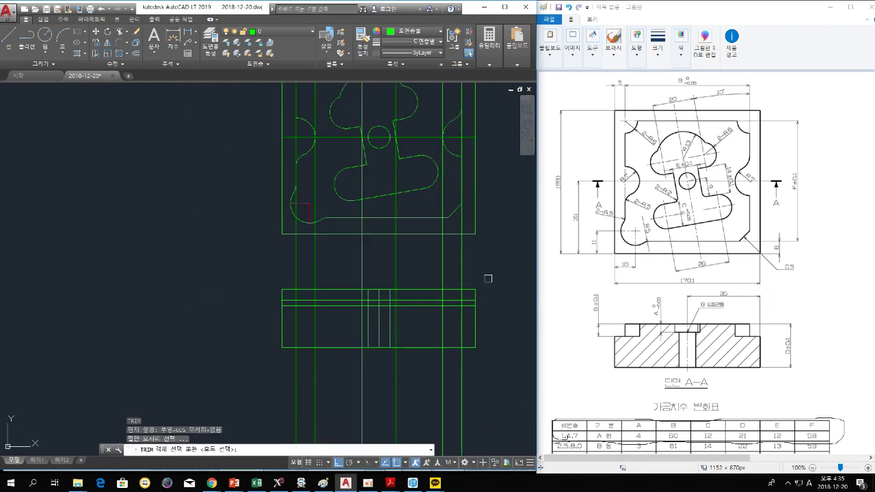
key("Escape")
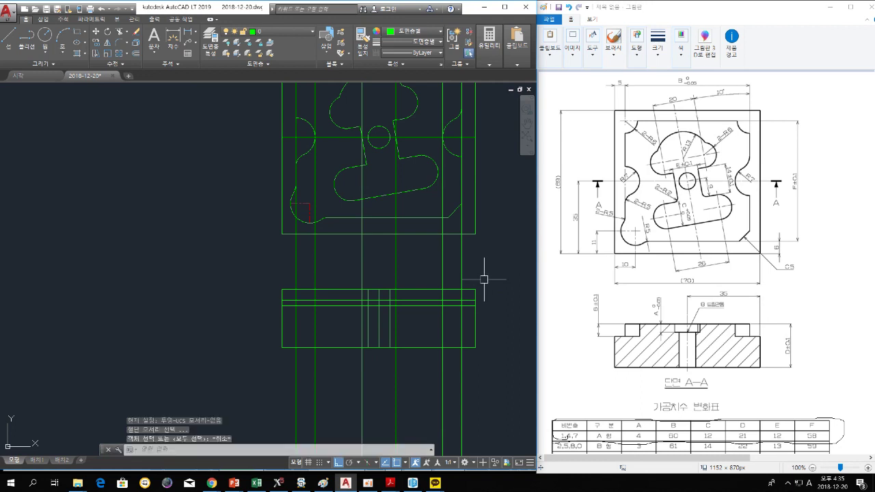
type("tr")
key("Return")
left_click(431, 290)
key("Return")
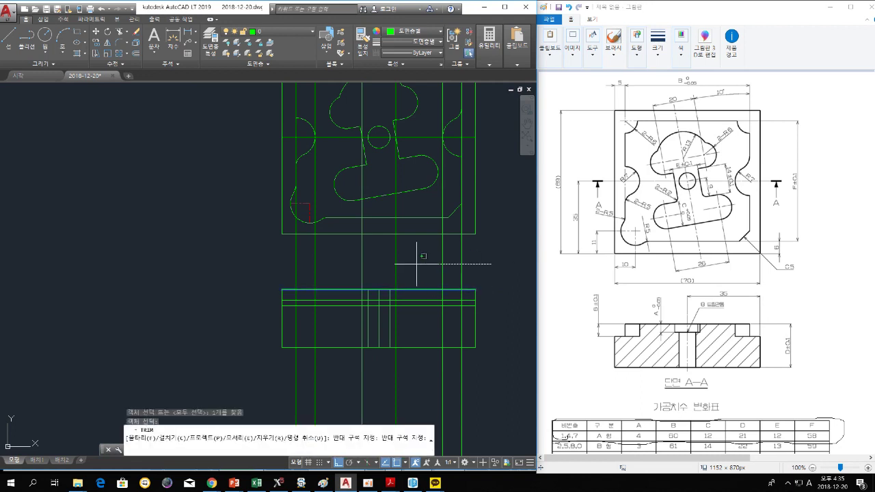
left_click(475, 383)
key("Escape")
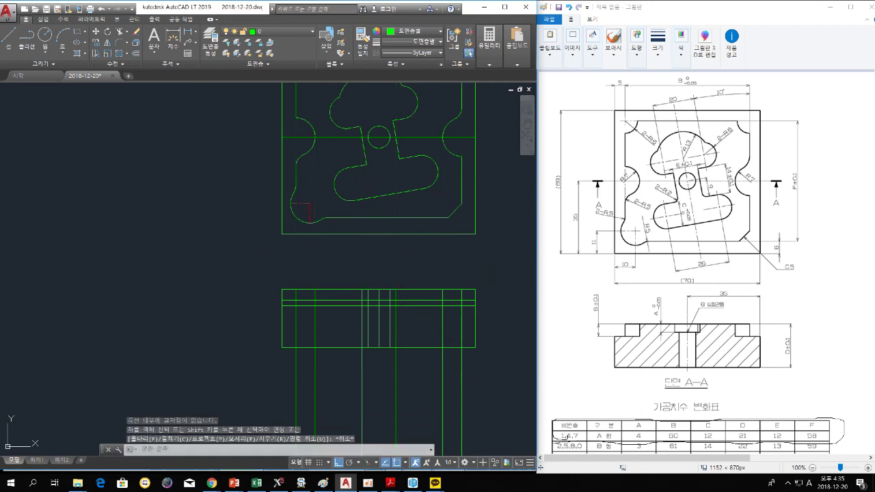
Trim the construction lines flush with the section view's bottom edge
type("tr")
key("Return")
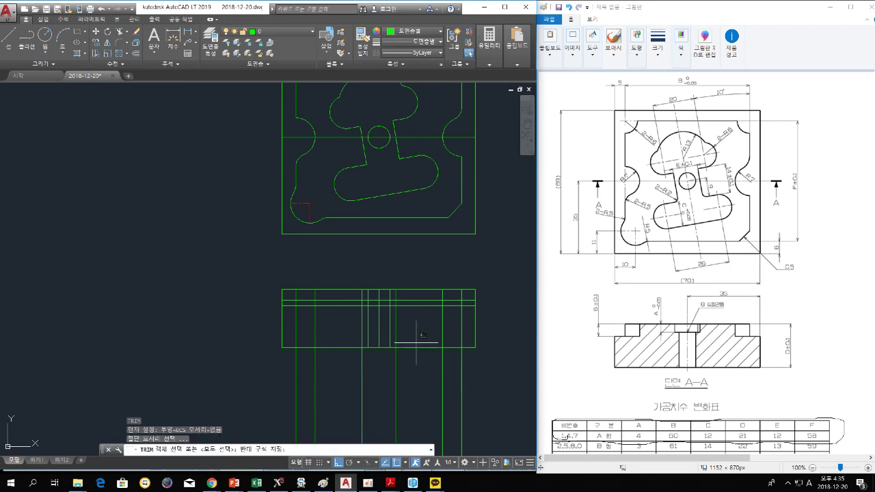
left_click(414, 347)
key("Return")
key("Escape")
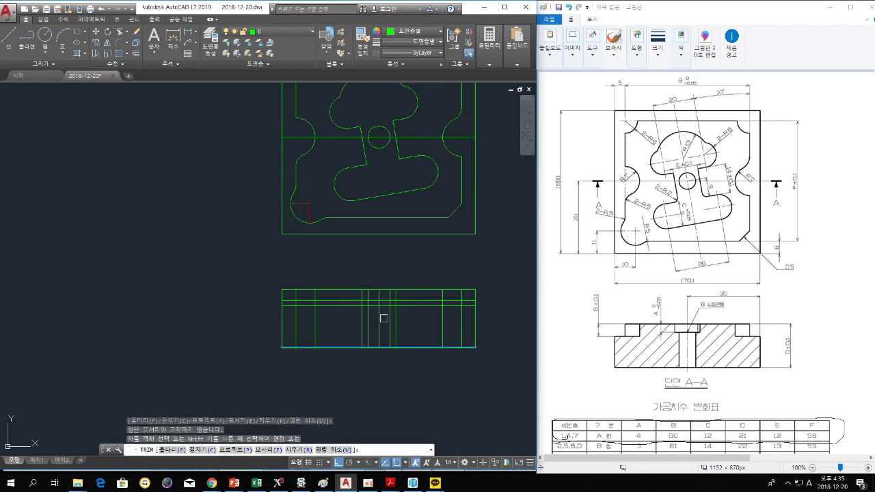
scroll(391, 313, "up", 2)
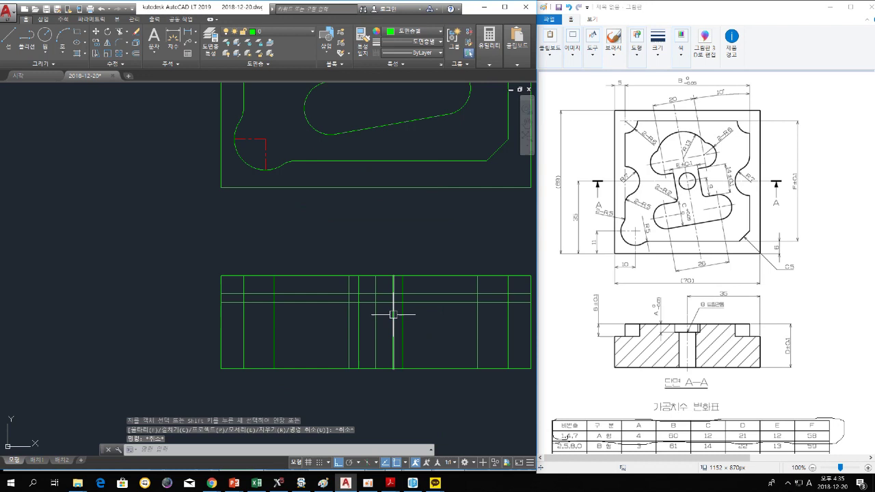
mouse_move(393, 314)
key("Escape")
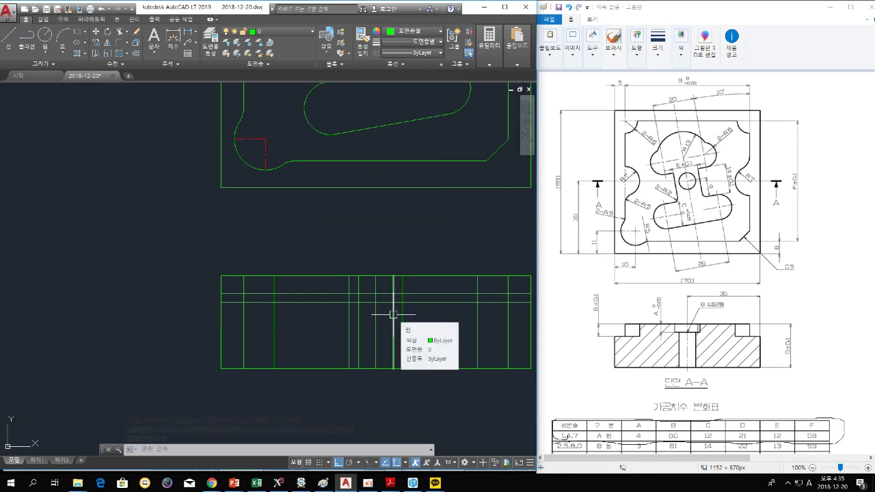
scroll(400, 297, "down", 3)
key("Escape")
Start a vertical construction line (XL, Vertical) for the hole centre
type("xl")
key("Return")
type("v")
key("Return")
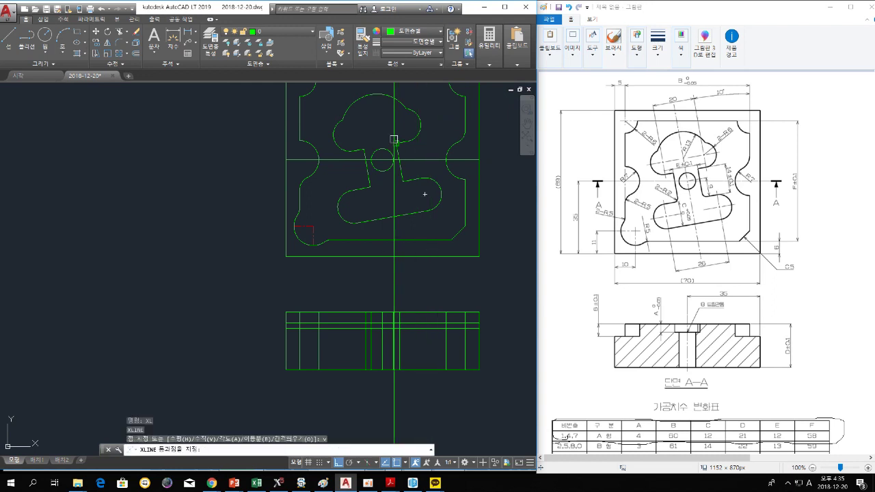
Place the vertical construction line through the top view's hole centre
left_click(396, 144)
key("Escape")
key("Escape")
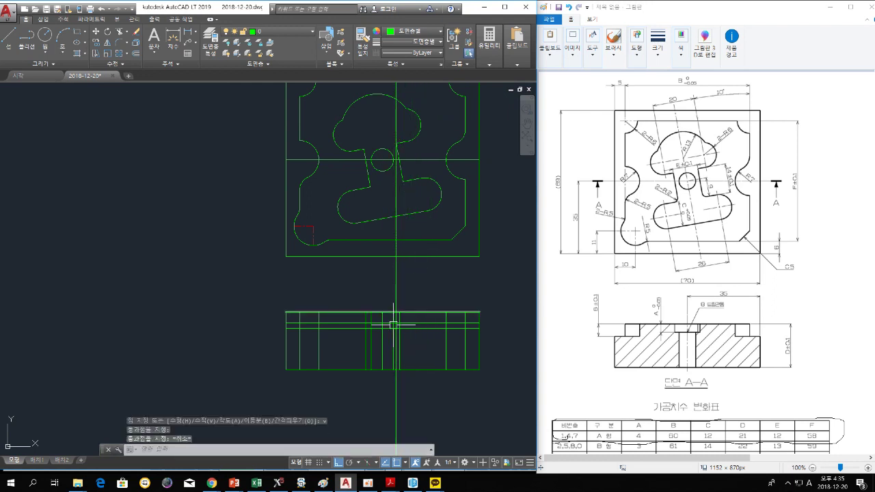
scroll(421, 339, "up", 4)
scroll(419, 336, "down", 4)
scroll(417, 336, "up", 4)
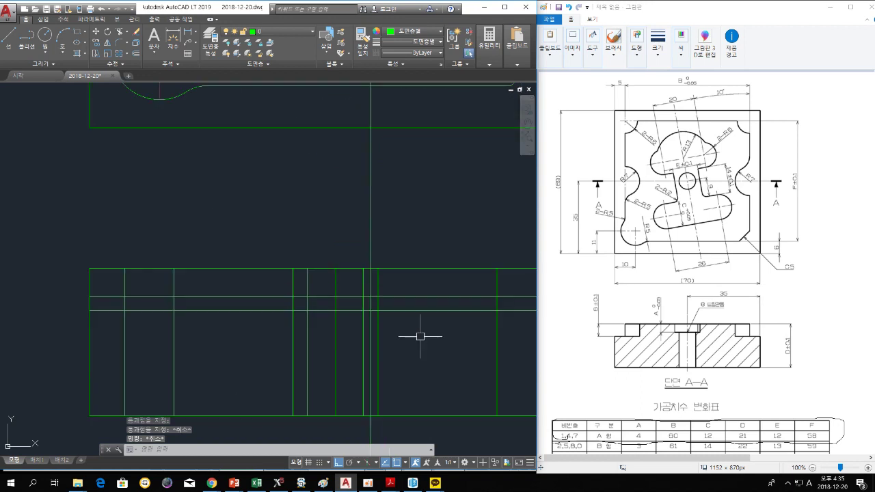
key("Escape")
key("Escape")
Trim the vertical lines below the horizontal cutting edge
type("tr")
key("Return")
left_click(401, 297)
key("Return")
left_click(371, 351)
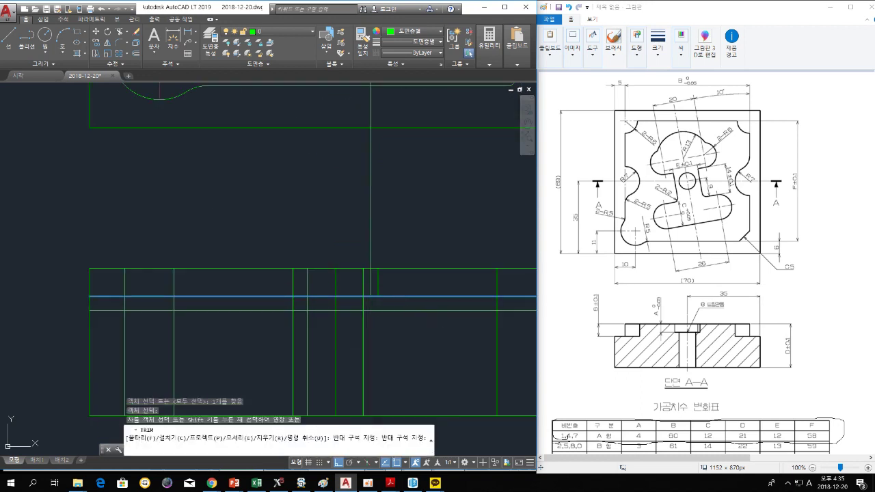
left_click(292, 354)
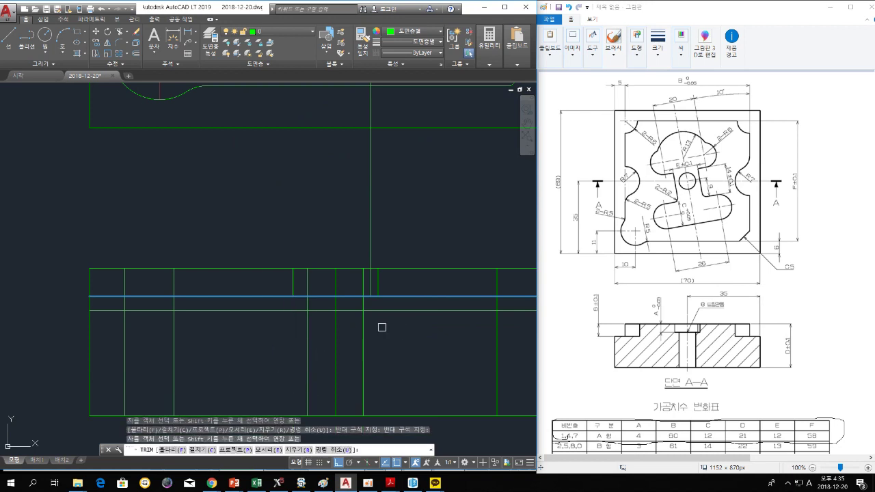
left_click(355, 311)
left_click(306, 278)
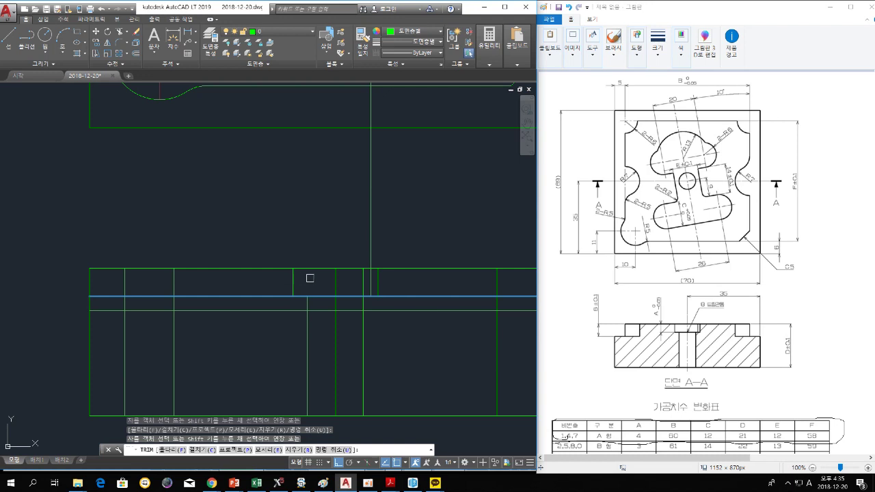
key("Escape")
Delete the stray vertical line and window-trim vertical lines above the section
left_click(335, 281)
key("Delete")
left_click(402, 268)
type("tr")
key("Return")
Trim the remaining vertical lines above the section view with a crossing window
key("Return")
left_click(322, 225)
left_click(380, 204)
key("Escape")
left_click(370, 191)
key("Escape")
type("tr")
key("Return")
key("Return")
left_click(458, 250)
left_click(418, 297)
scroll(391, 195, "down", 3)
scroll(374, 240, "down", 2)
key("Escape")
scroll(376, 246, "up", 2)
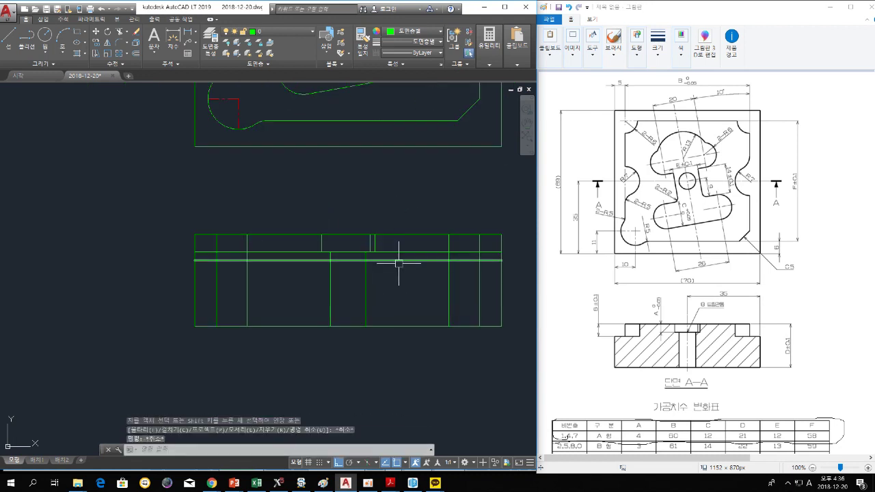
Trim the horizontal line's left and right overhangs between two vertical cutting edges
left_click(390, 261)
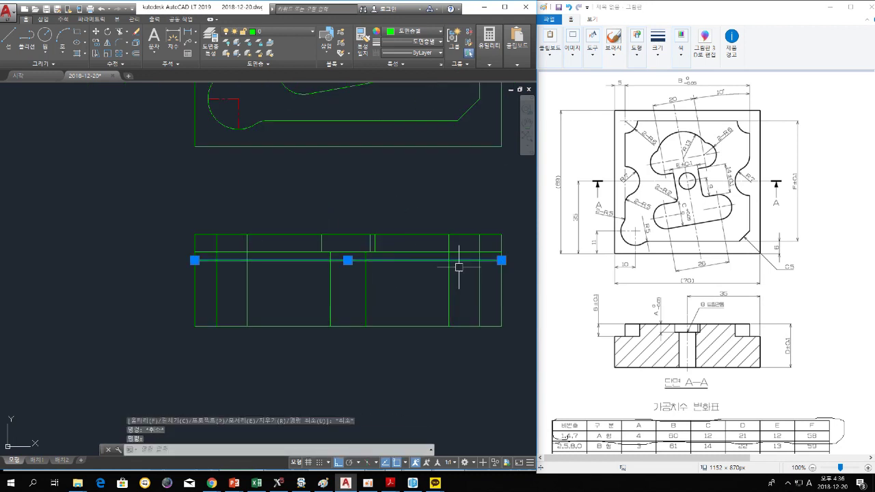
key("Escape")
type("tr")
key("Return")
left_click(449, 239)
left_click(245, 248)
key("Return")
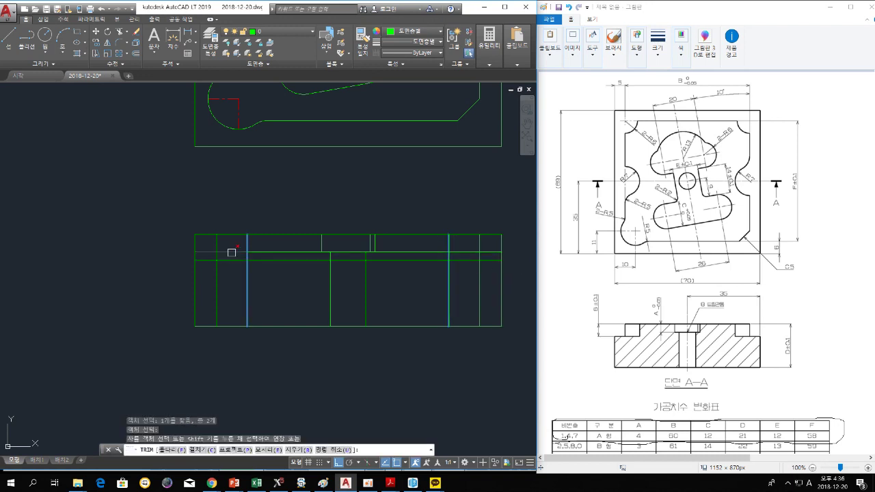
left_click(231, 252)
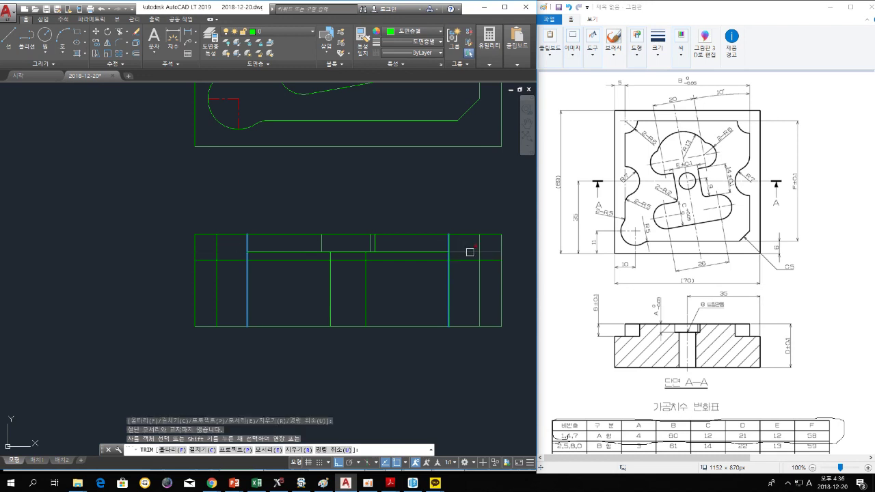
left_click(470, 253)
key("Escape")
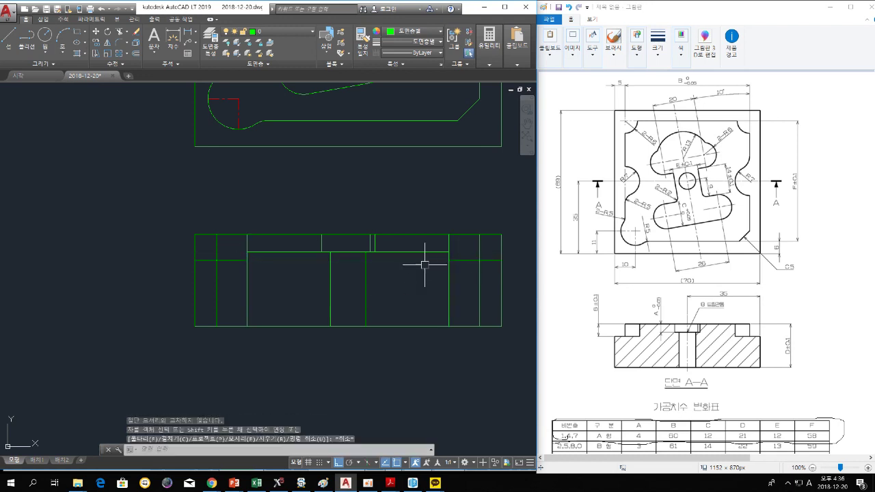
Trim segments beside a vertical cutting edge with a crossing window
left_click(415, 251)
key("Escape")
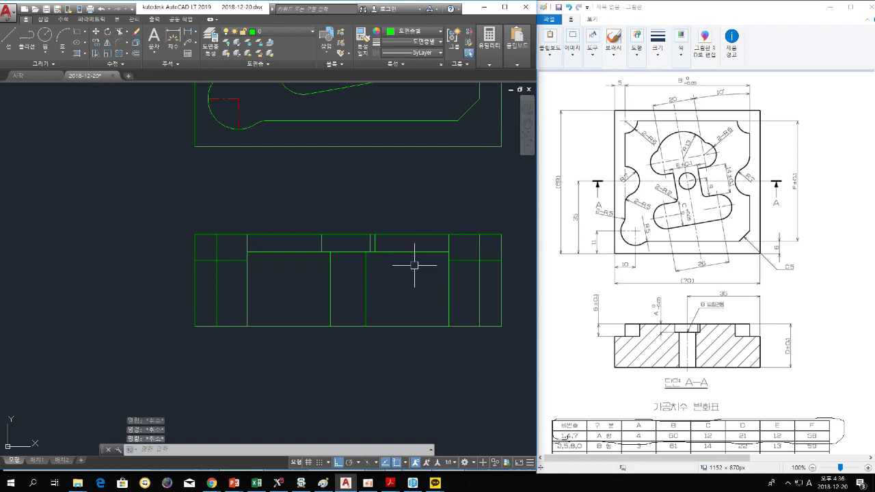
type("tr")
key("space")
scroll(371, 244, "up", 2)
scroll(375, 246, "up", 2)
left_click(372, 244)
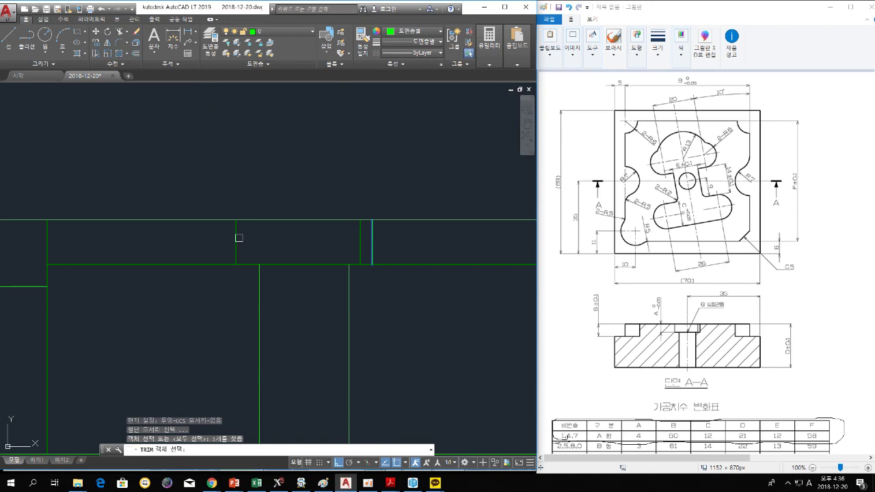
key("space")
left_click(446, 244)
left_click(428, 272)
scroll(424, 293, "down", 2)
middle_click_drag(423, 293, 369, 294)
key("Escape")
Trim the top corner segments and leftover vertical lines inside the section body
key("Escape")
key("Escape")
type("tr")
key("Escape")
key("Escape")
type("tr")
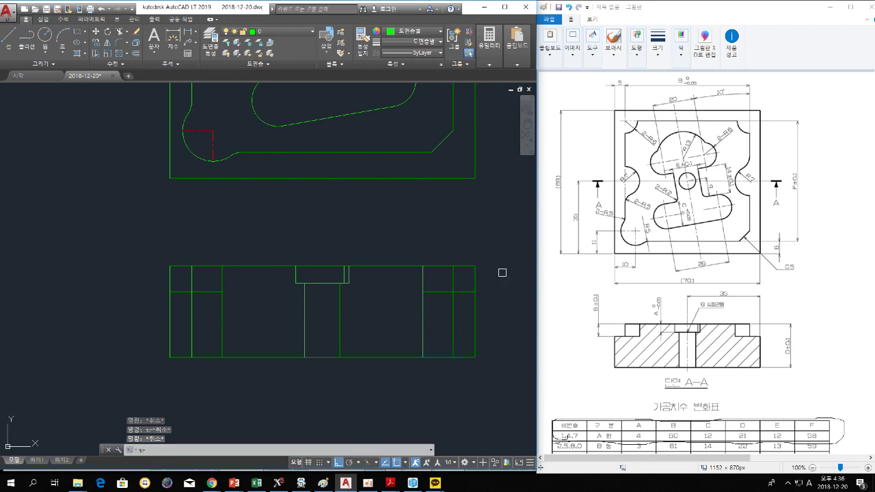
key("Return")
left_click(478, 267)
left_click(182, 266)
left_click(170, 281)
left_click(193, 324)
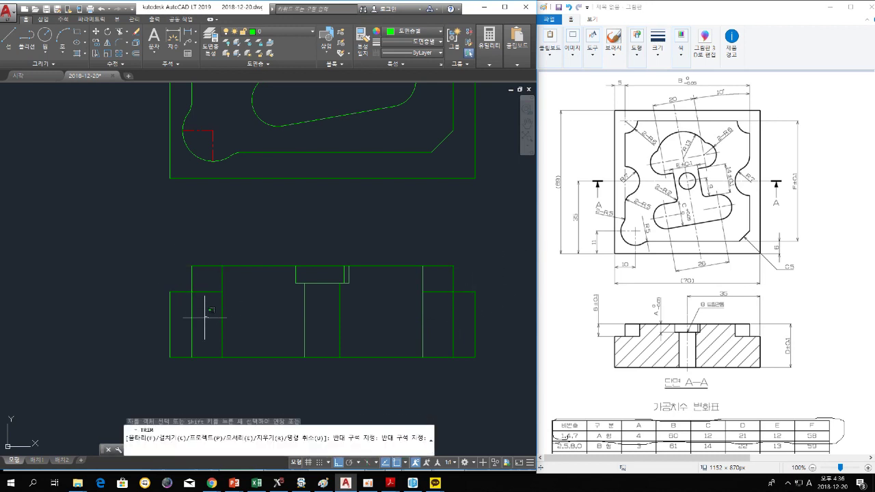
left_click(224, 316)
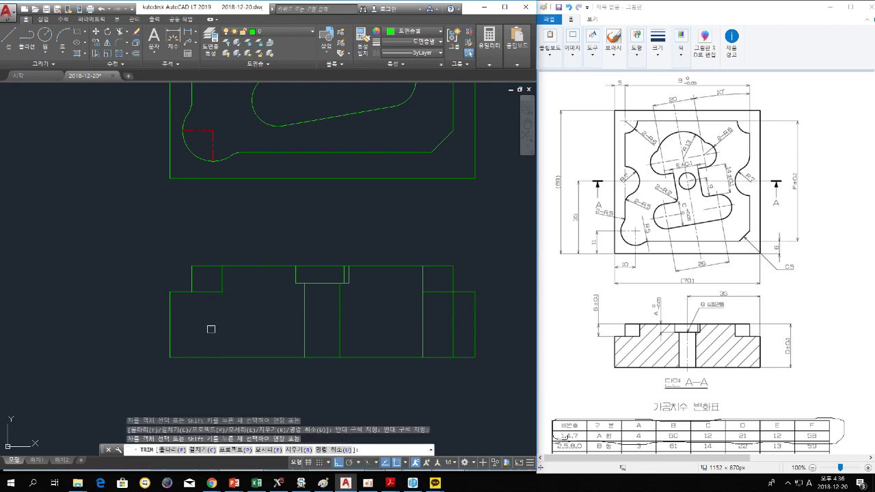
left_click_drag(435, 310, 411, 325)
left_click_drag(465, 311, 430, 323)
key("Escape")
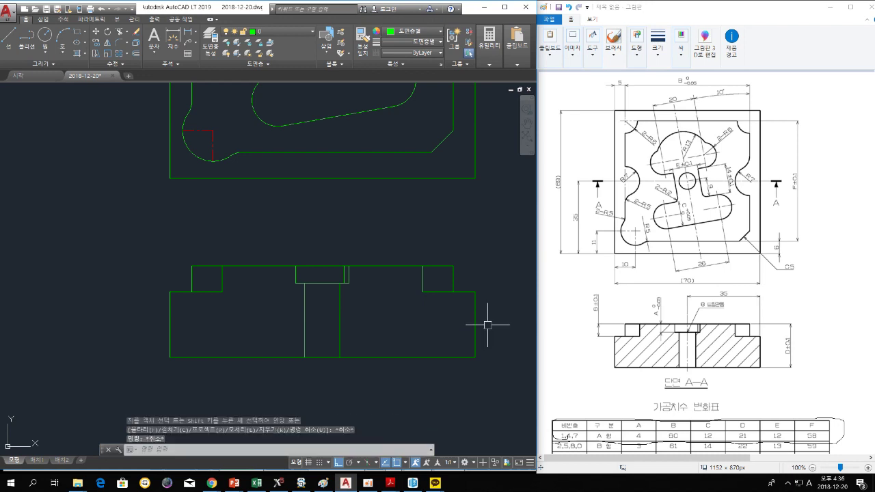
key("Escape")
key("Escape")
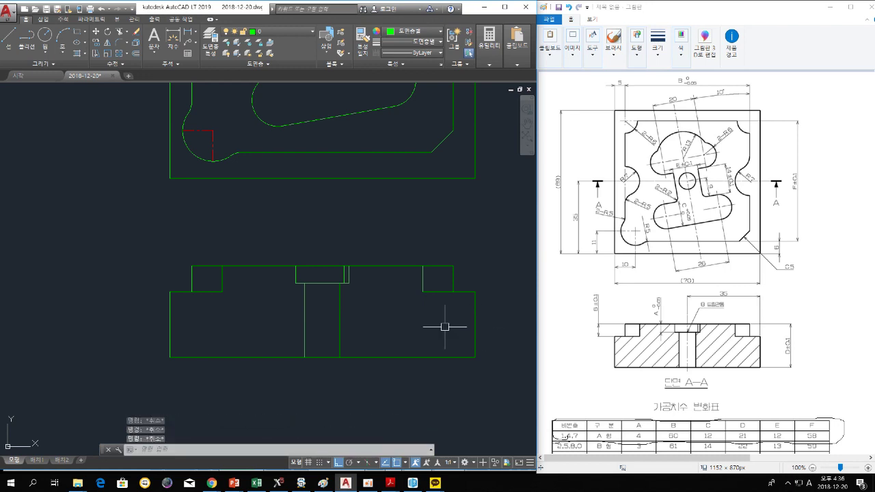
Hatch the section's left and right solid regions with ANSI31, leaving the hole clear
type("h")
key("Return")
left_click(180, 283)
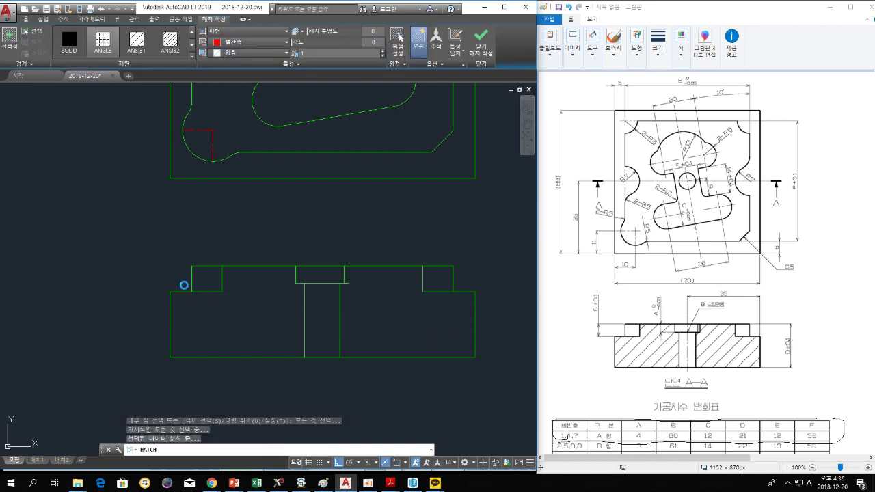
left_click(515, 261)
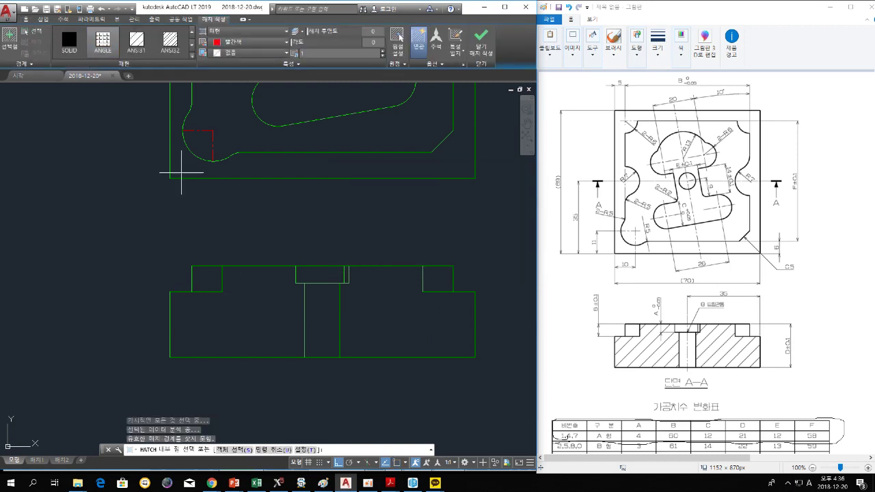
left_click(246, 294)
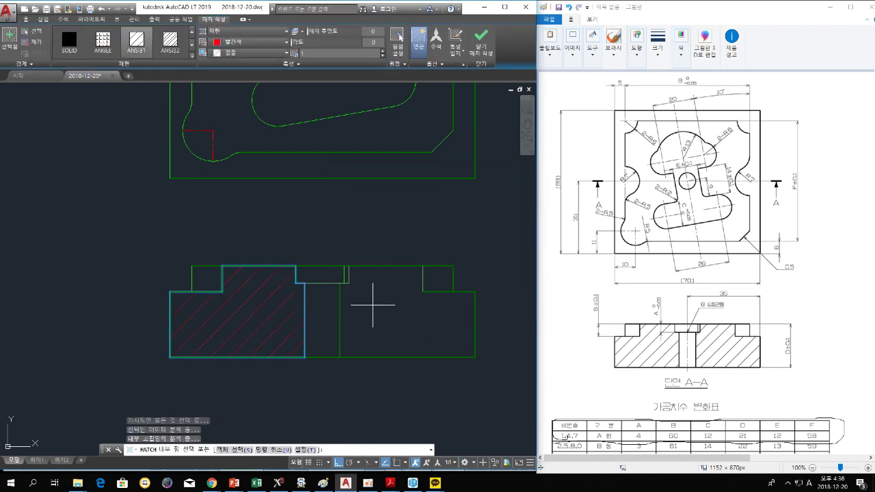
left_click(399, 305)
key("Escape")
key("Escape")
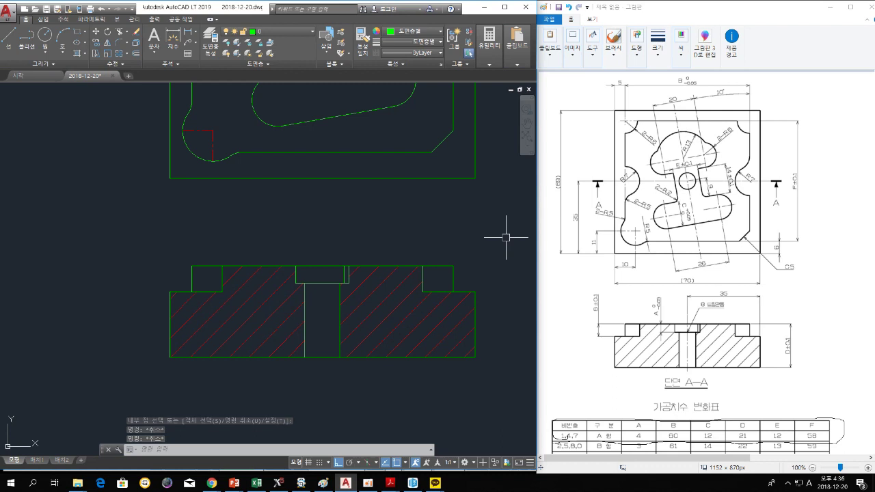
left_click(188, 36)
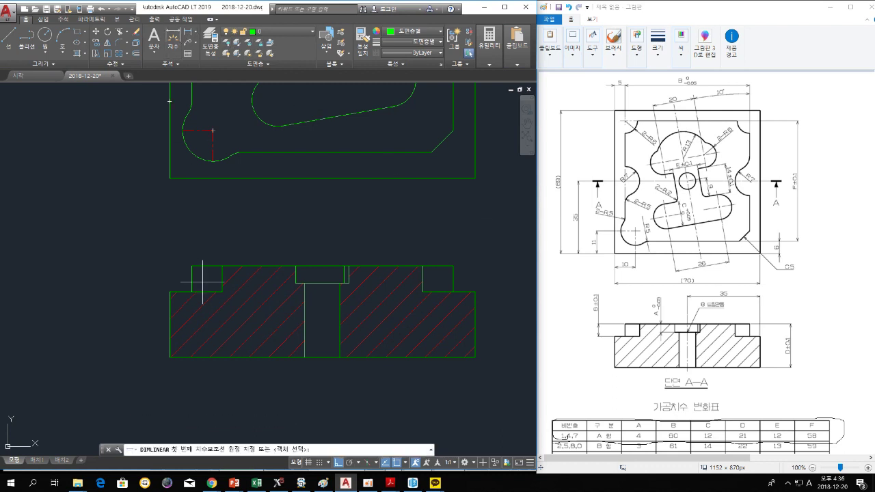
Add linear dimensions of 6 on the left step and 4 on the slot depth
left_click(192, 265)
left_click(169, 292)
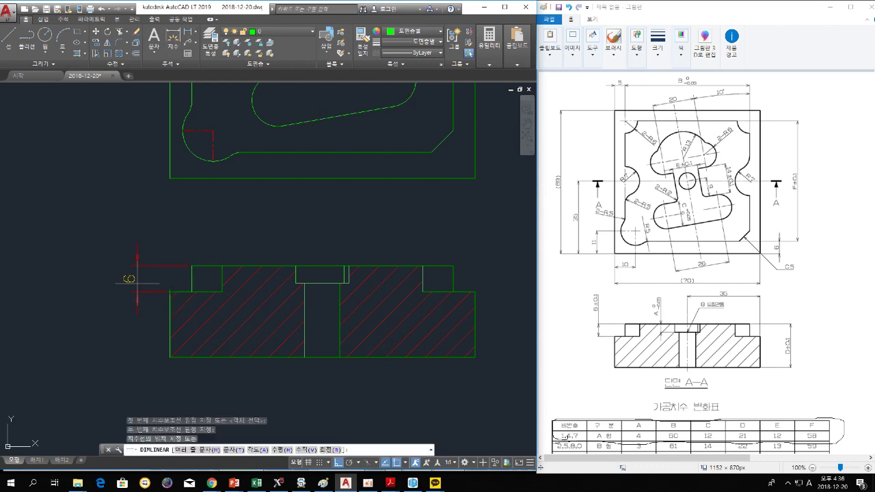
left_click(136, 283)
key("Return")
left_click(295, 266)
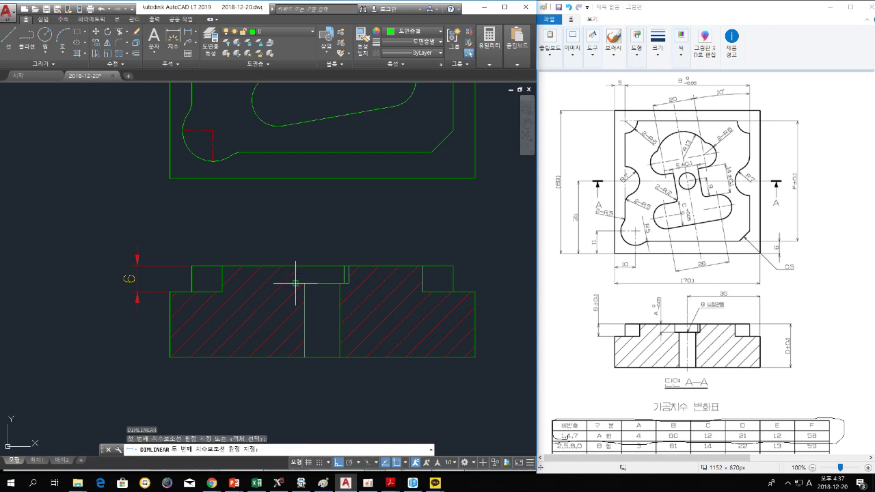
left_click(296, 283)
left_click(314, 275)
Recentre both drawing views and save the drawing
scroll(492, 339, "down", 2)
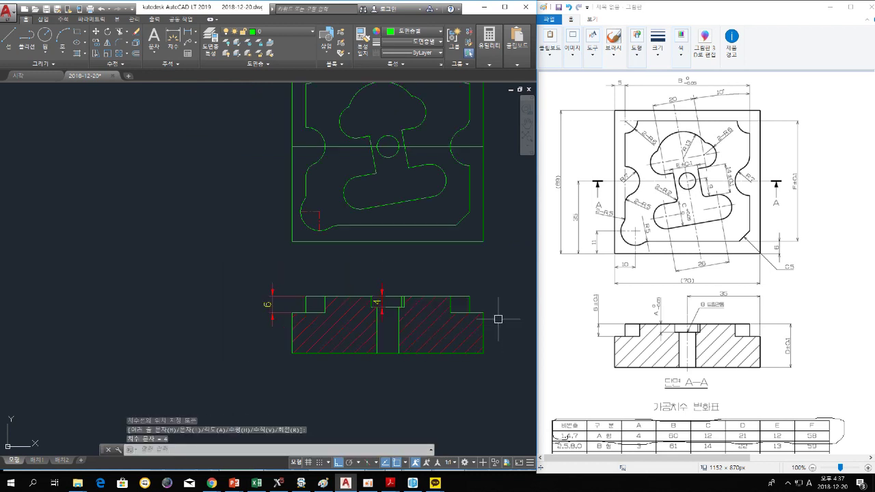
scroll(479, 307, "down", 2)
scroll(448, 305, "down", 2)
scroll(355, 288, "down", 2)
scroll(366, 284, "up", 1)
scroll(373, 283, "up", 3)
middle_click_drag(436, 287, 423, 288)
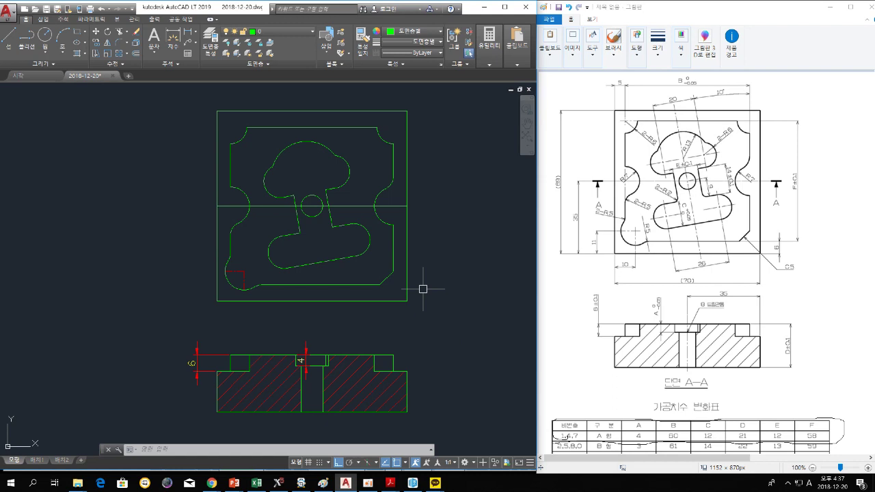
key("ctrl+s")
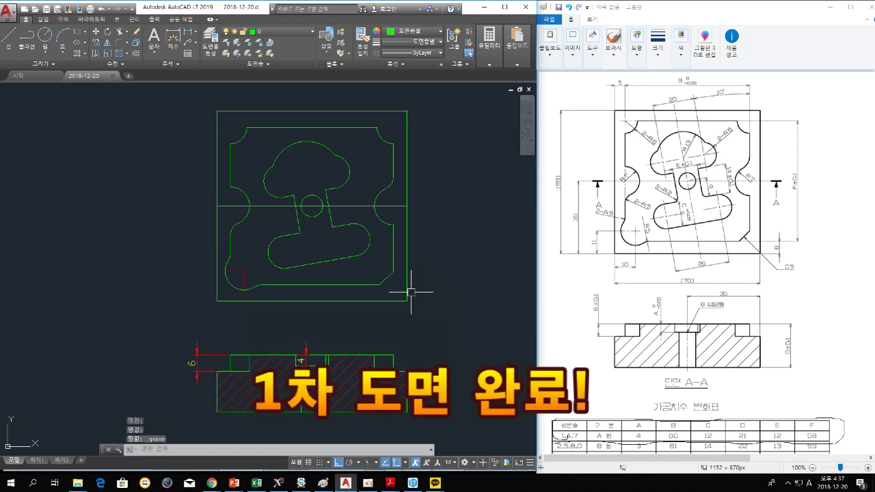